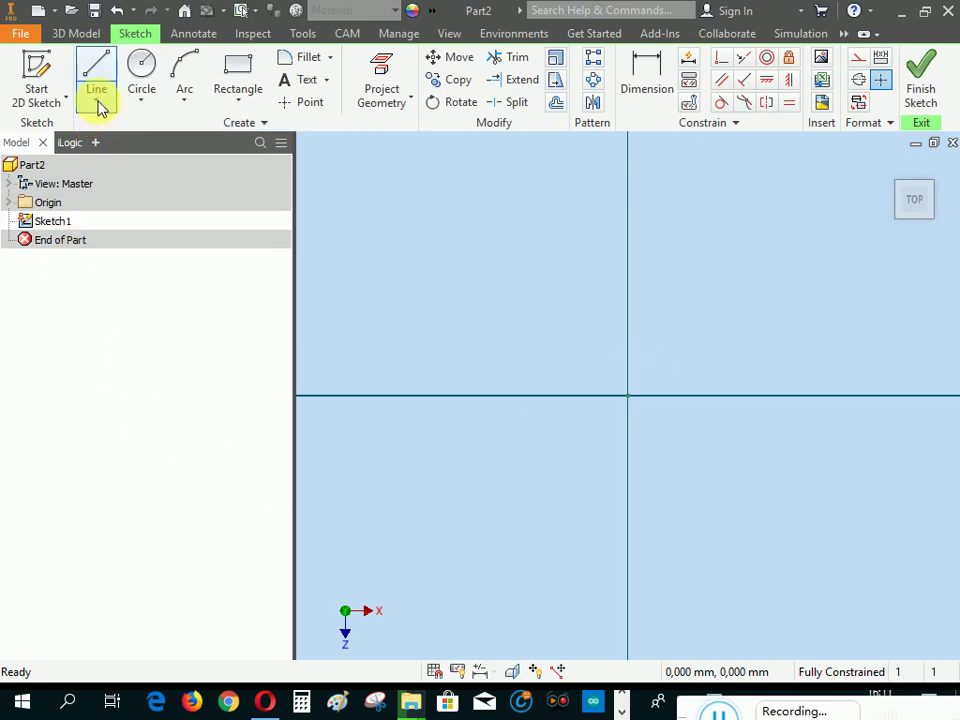
- Draw a closed rectangle about 261 mm wide and 214 mm high around the sketch origin using the Line tool
left_click(98, 103)
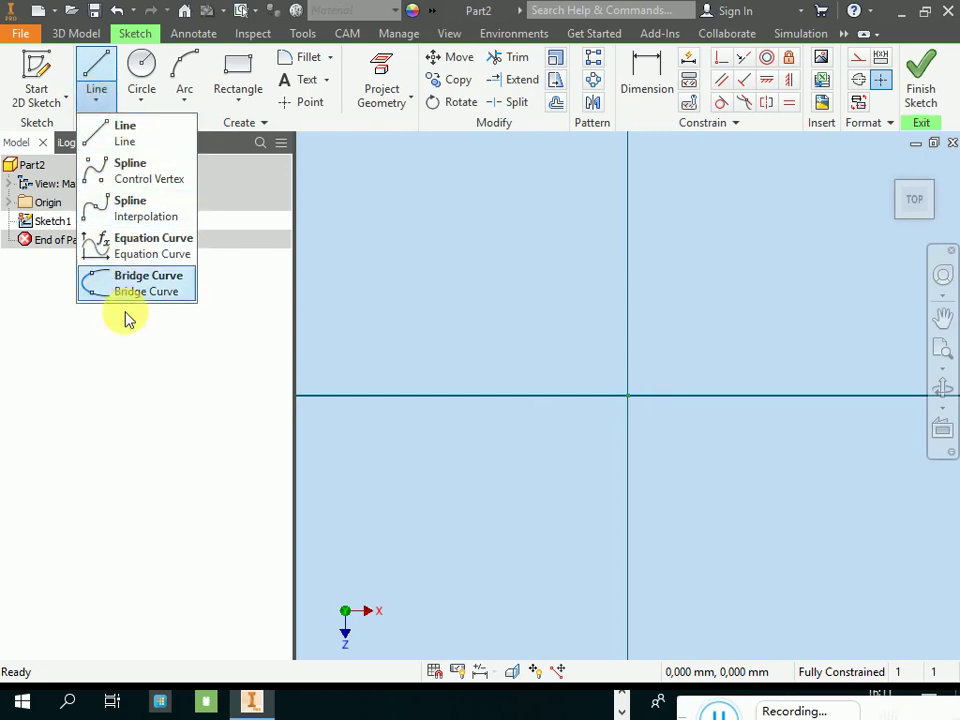
left_click(97, 106)
left_click(96, 68)
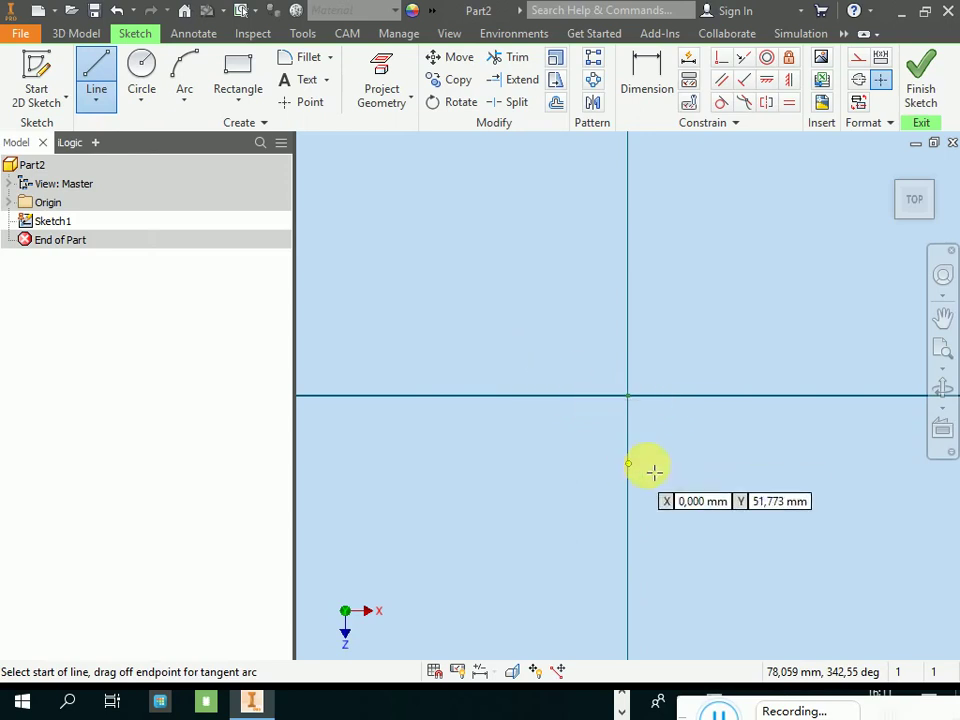
left_click(462, 236)
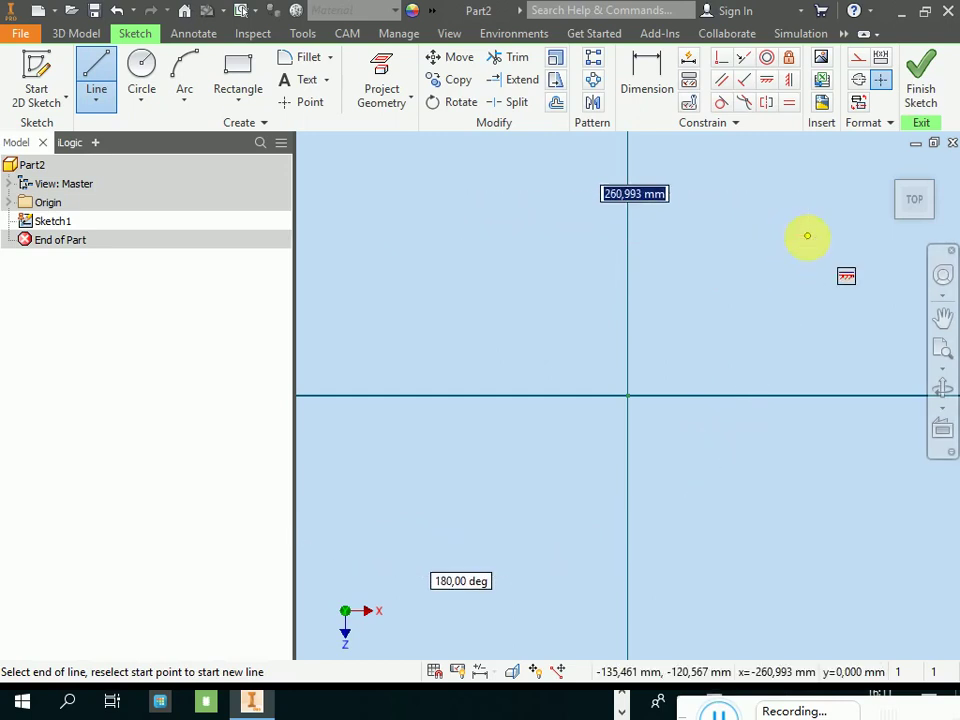
left_click(808, 237)
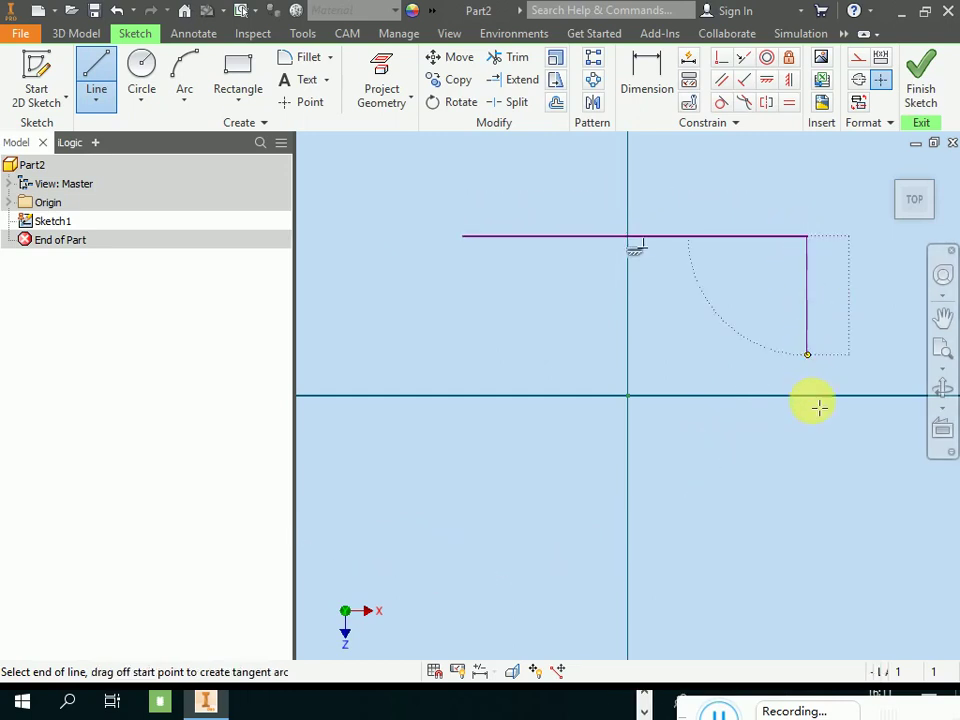
left_click(807, 518)
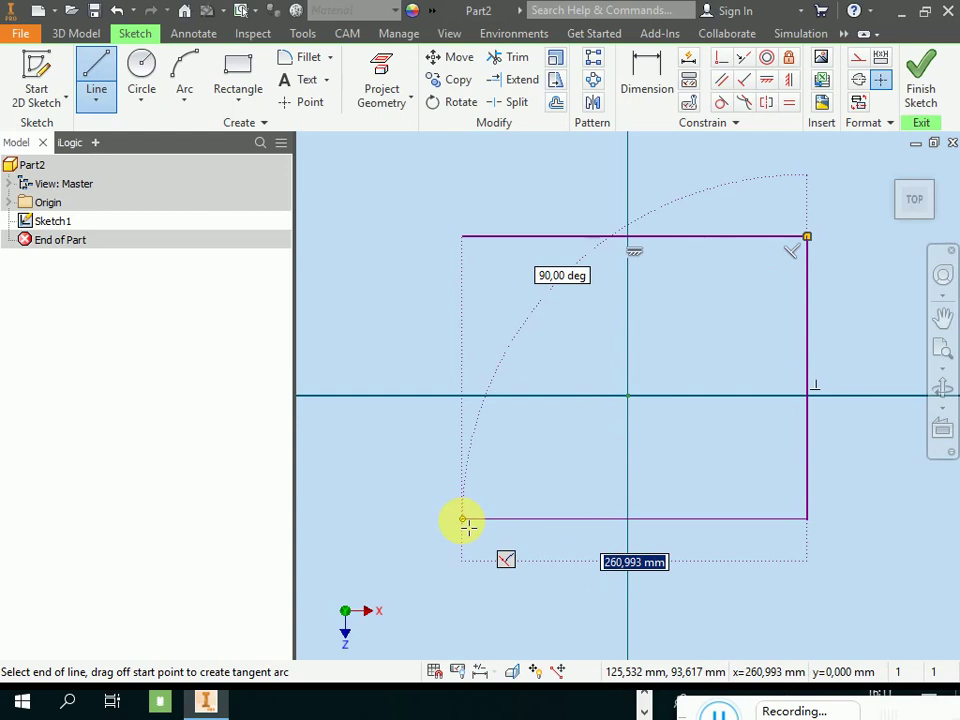
left_click(463, 518)
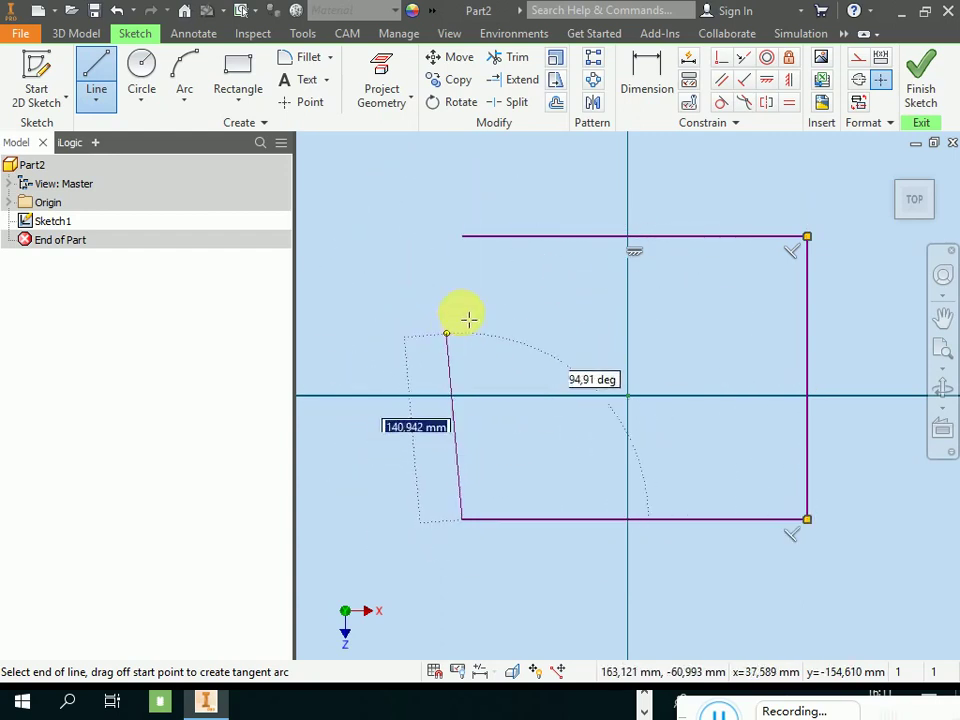
right_click(422, 313)
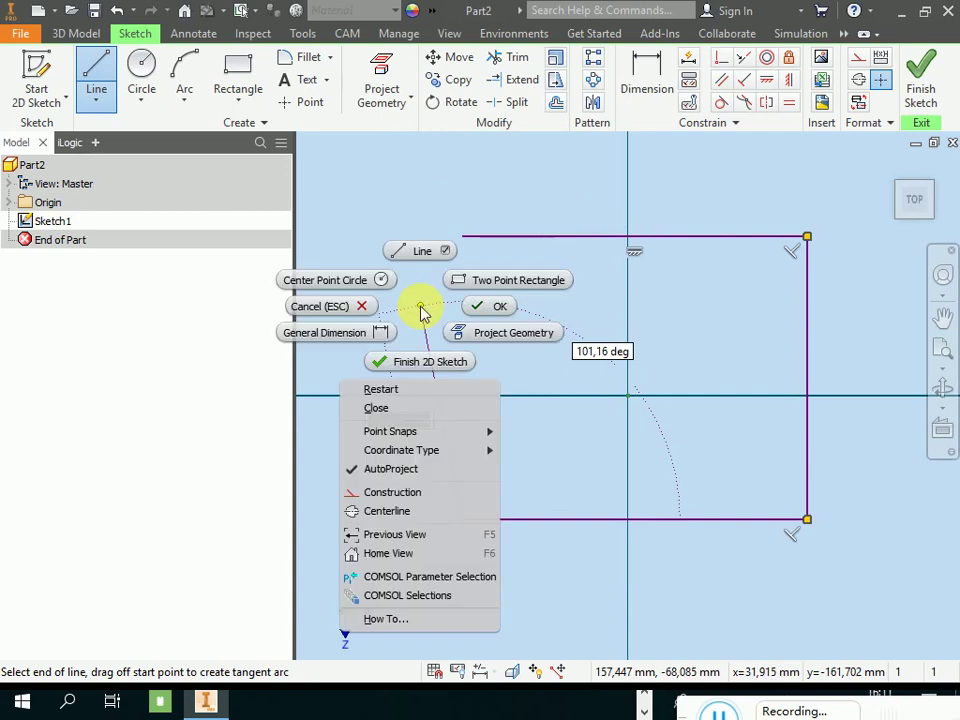
left_click(378, 406)
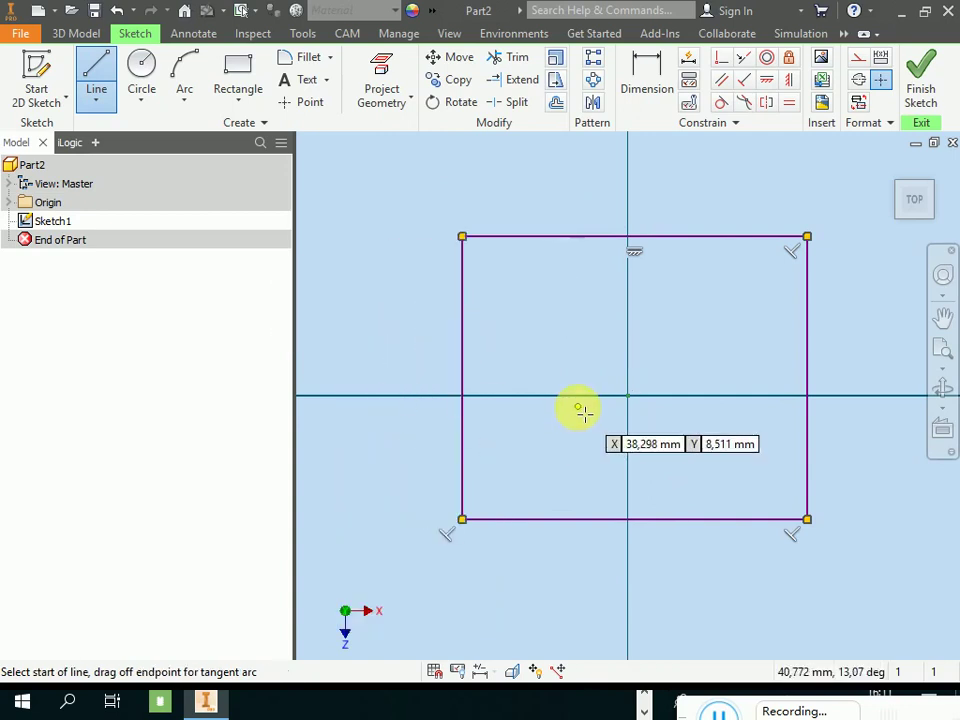
right_click(558, 316)
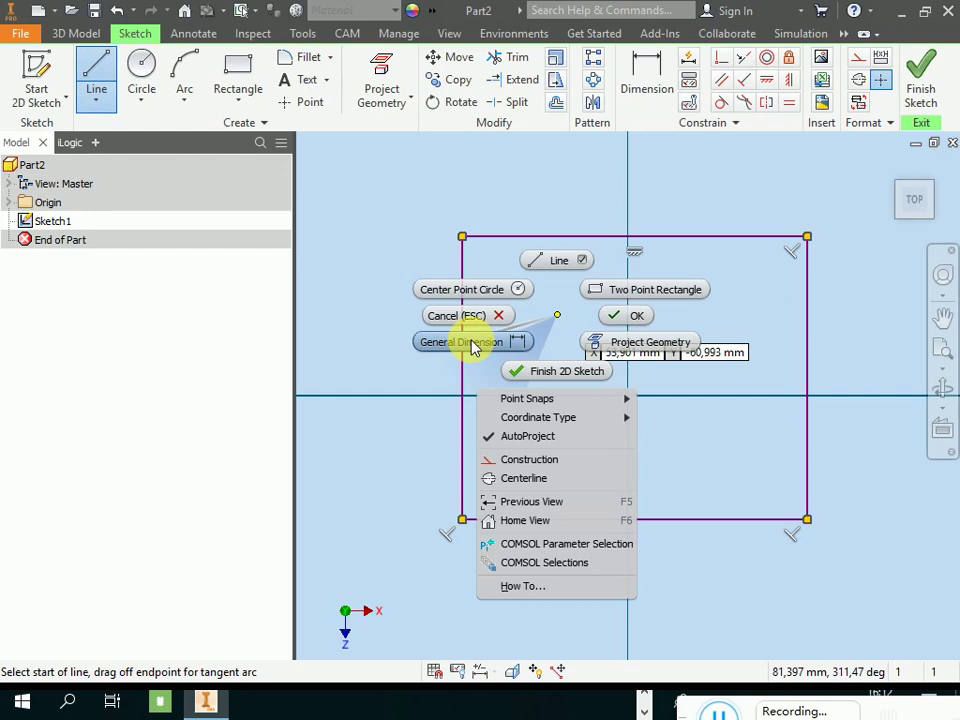
left_click(630, 316)
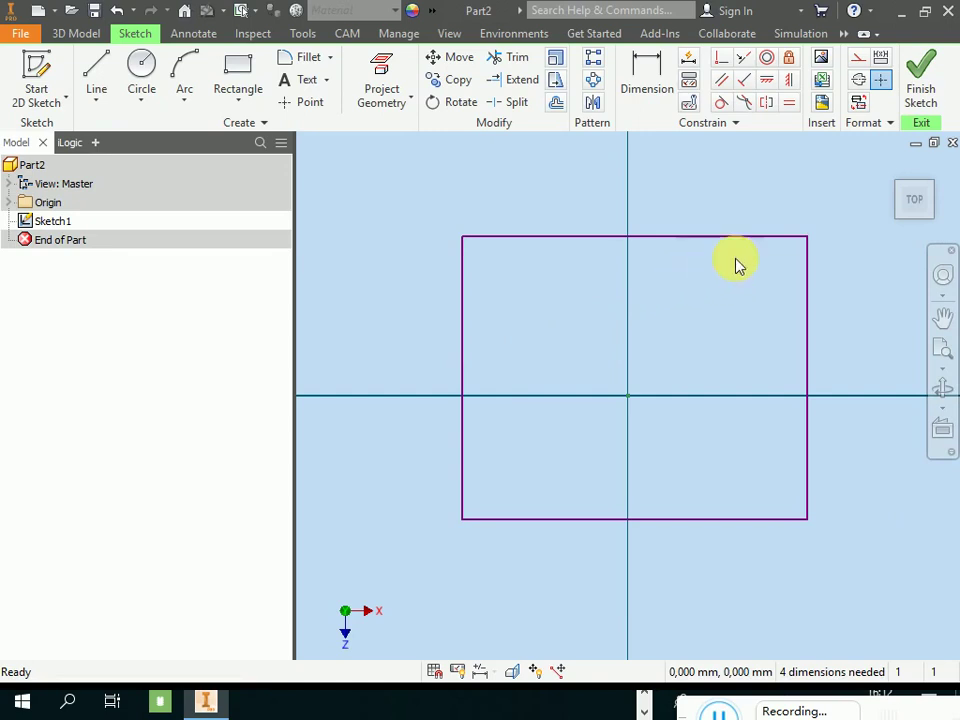
- Draw a horizontal line about 328 mm long above the rectangle as the start of a slot-shaped outline
scroll(525, 327, "down", 4)
scroll(557, 330, "up", 2)
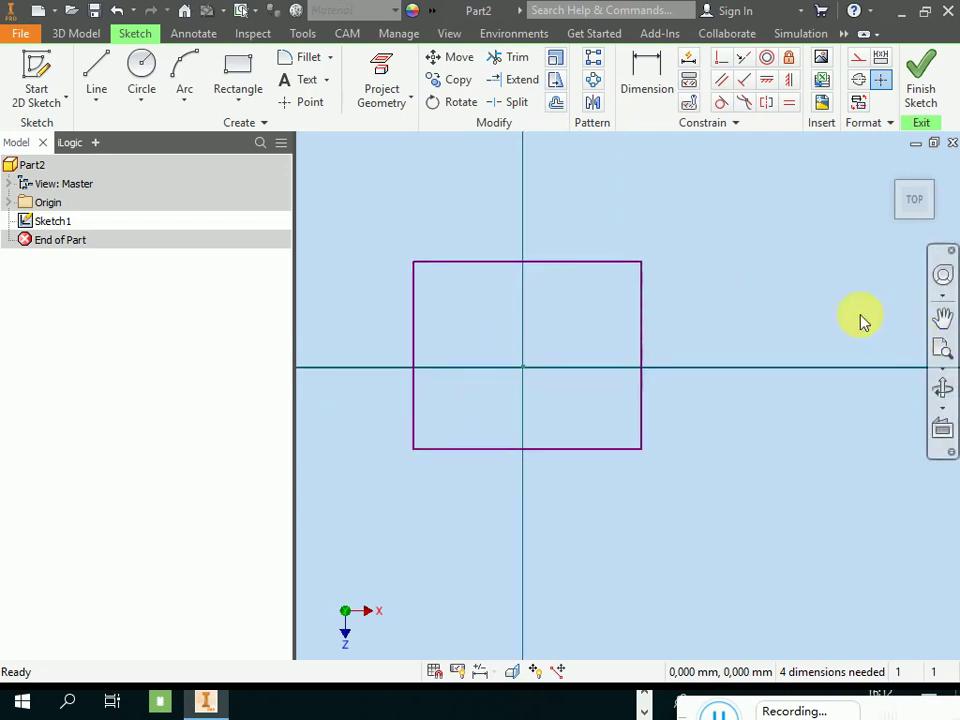
left_click(943, 317)
mouse_move(553, 339)
left_mouse_down()
mouse_move(594, 349)
mouse_move(591, 379)
left_mouse_up()
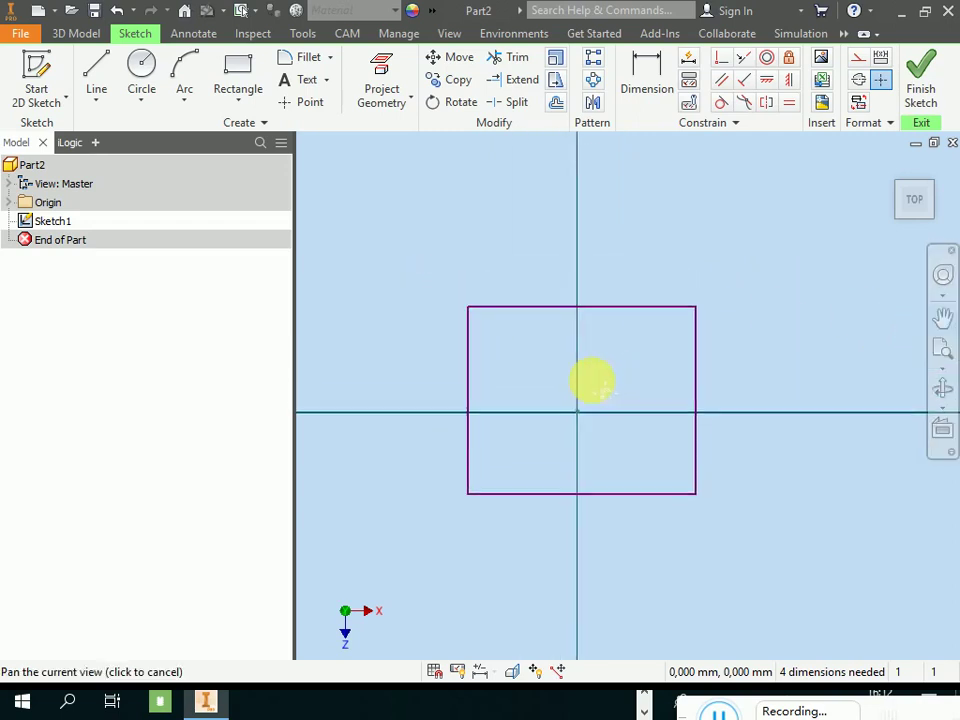
right_click(555, 250)
left_click(624, 252)
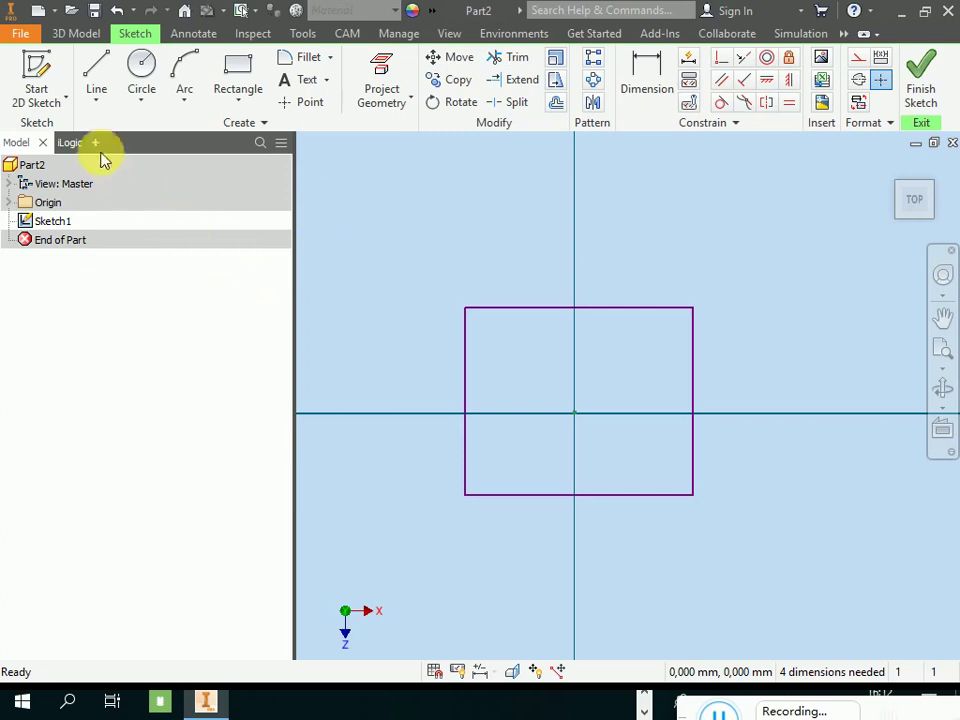
left_click(96, 70)
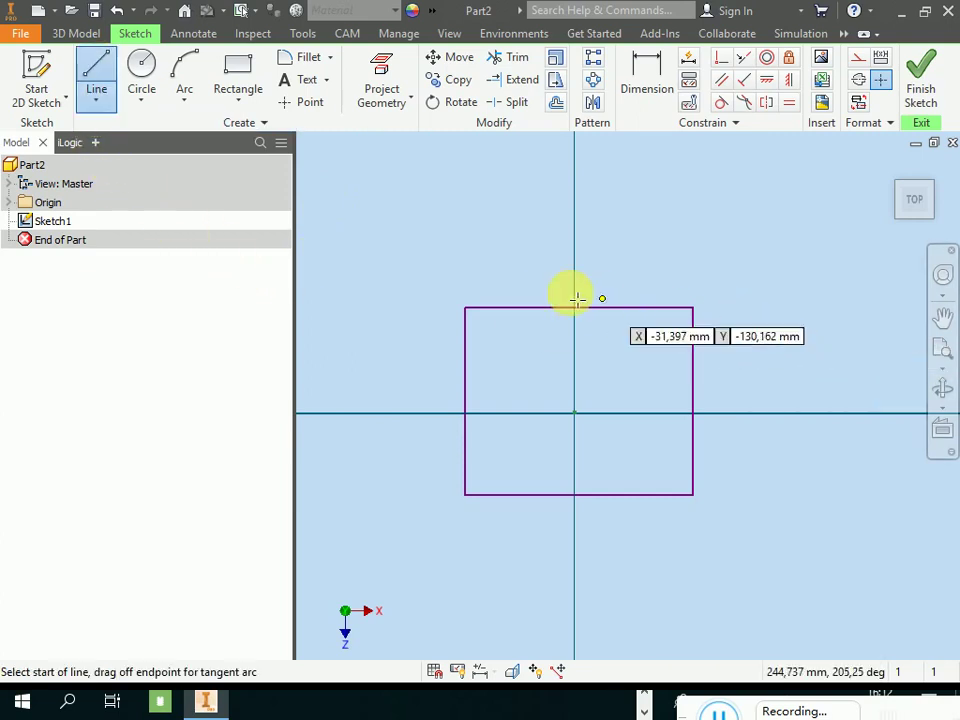
left_click(460, 251)
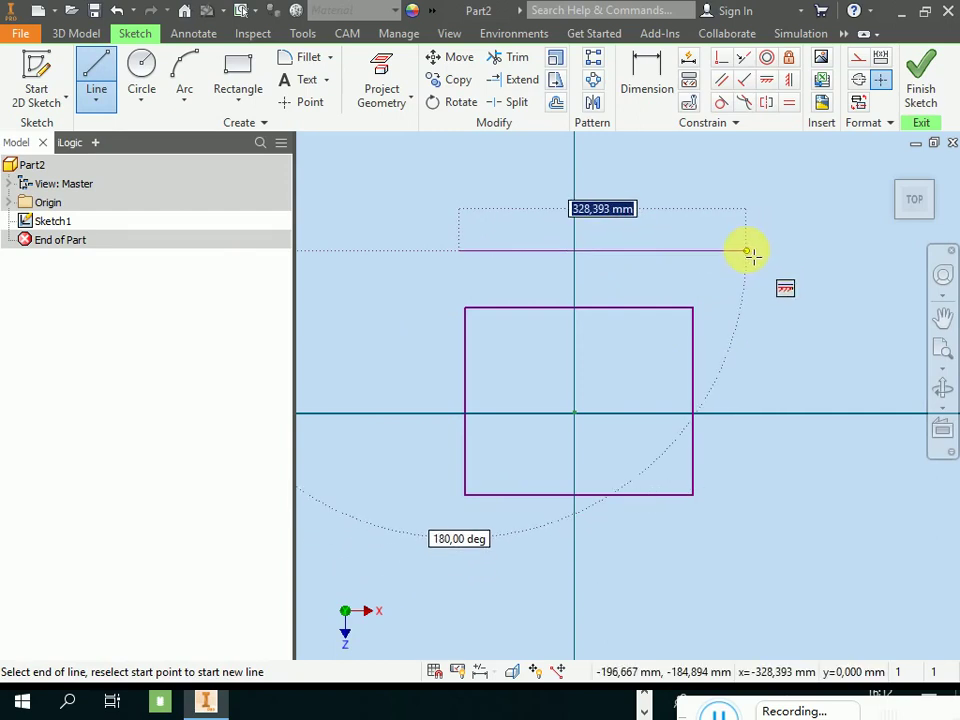
left_click(748, 251)
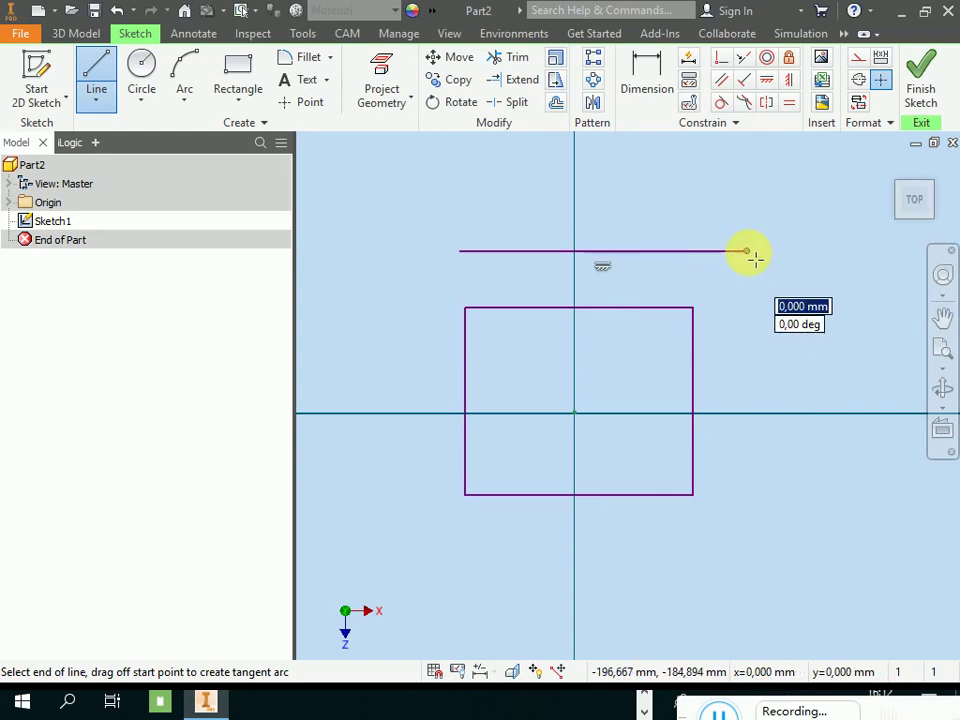
- Continue the line with a tangent arc, a parallel lower line and a closing tangent arc to form a slot-shaped outline around the rectangle
left_click_drag(755, 259, 751, 519)
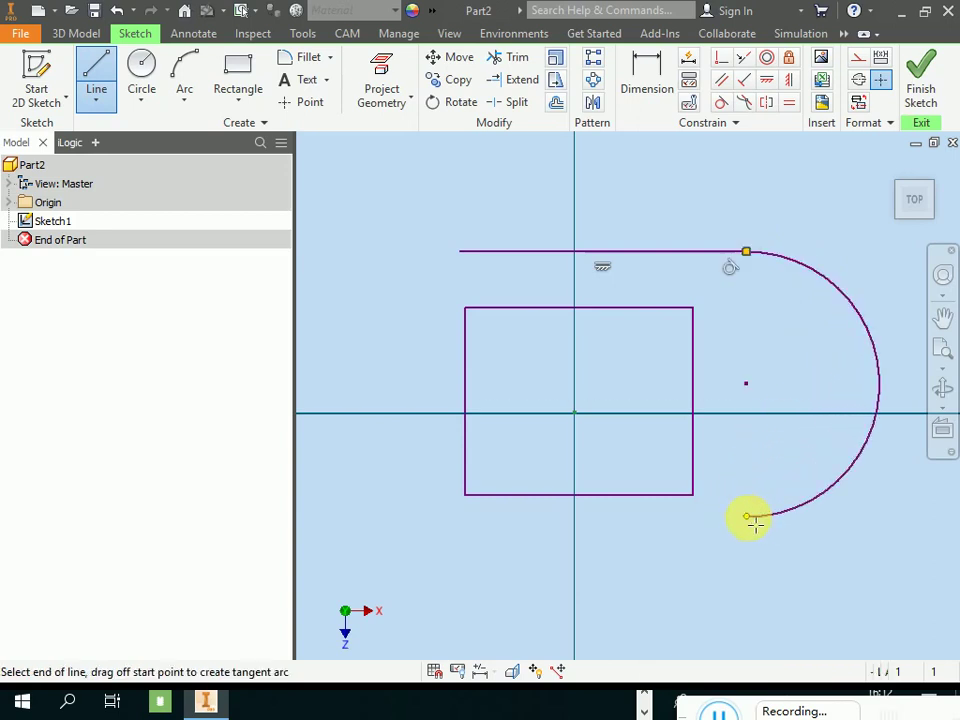
left_click(466, 524)
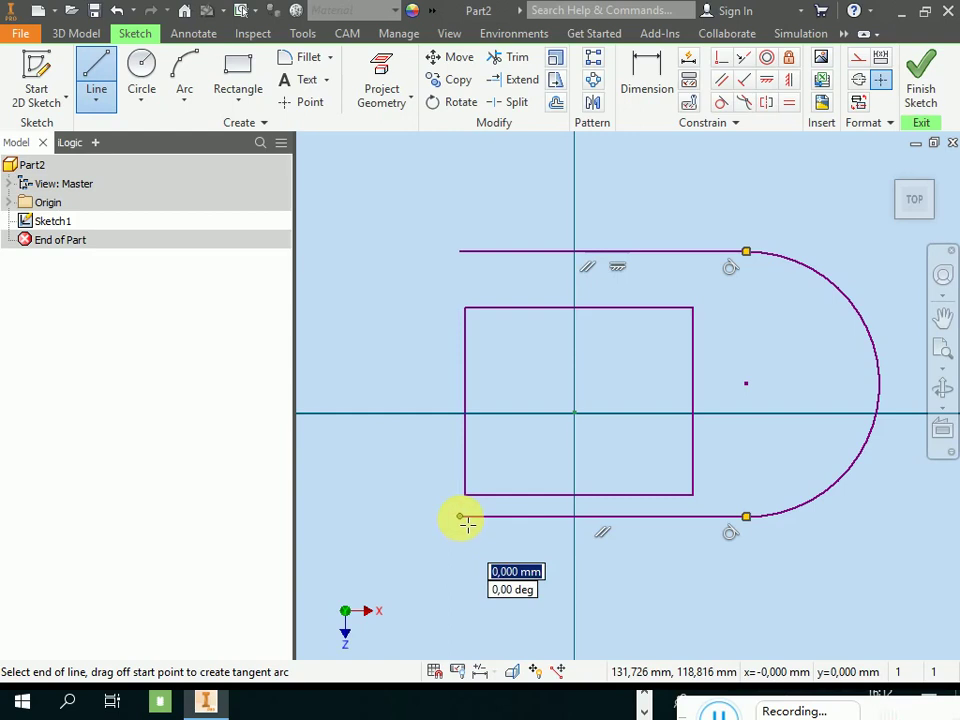
left_click_drag(457, 522, 462, 252)
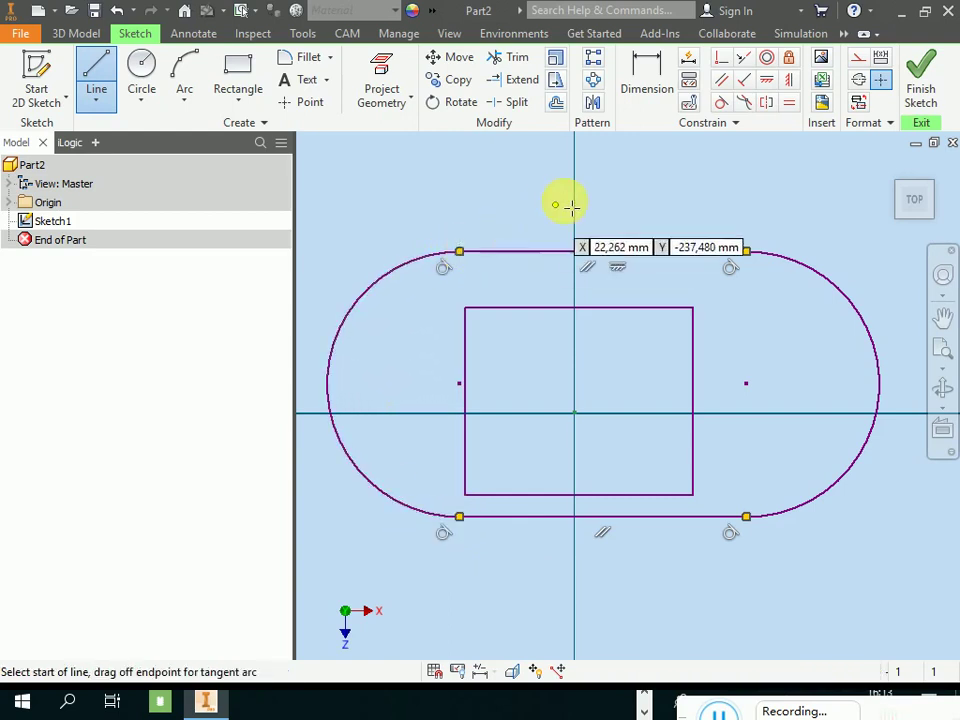
right_click(568, 193)
key("Escape")
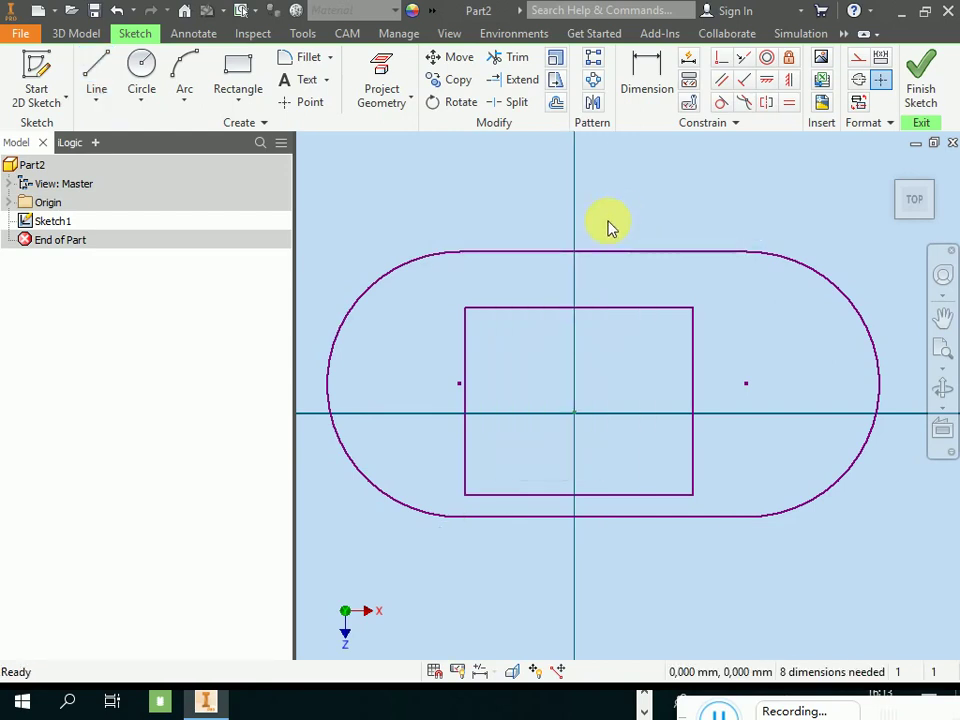
- Draw a single diagonal line below the slot-shaped outline, rising towards the right, and end the Line command without a second segment
scroll(645, 232, "down", 2)
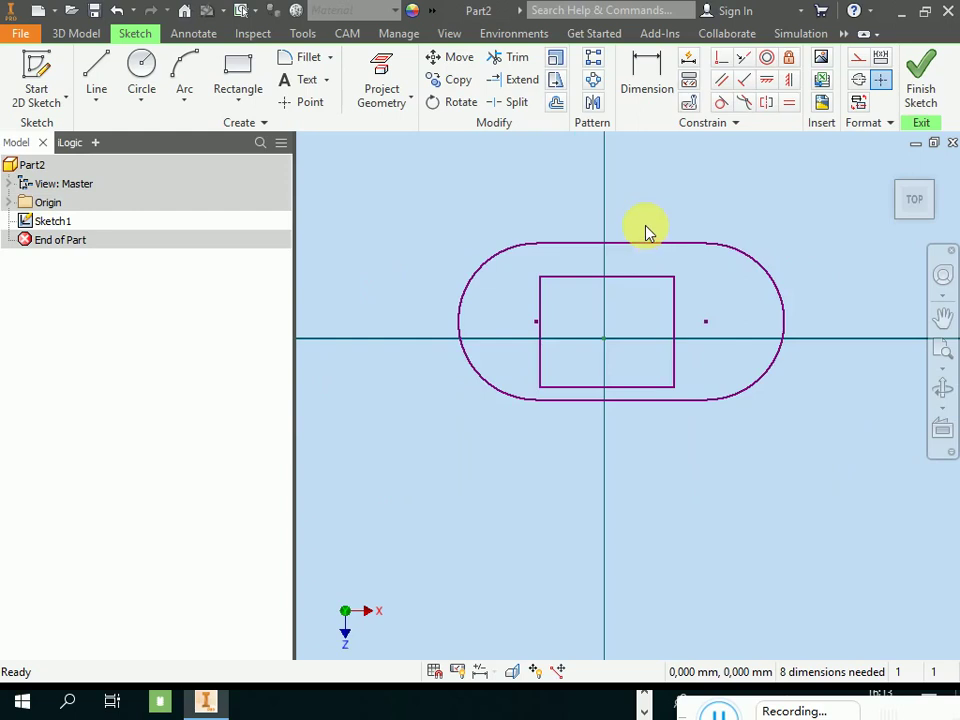
scroll(606, 231, "up", 3)
scroll(610, 233, "down", 2)
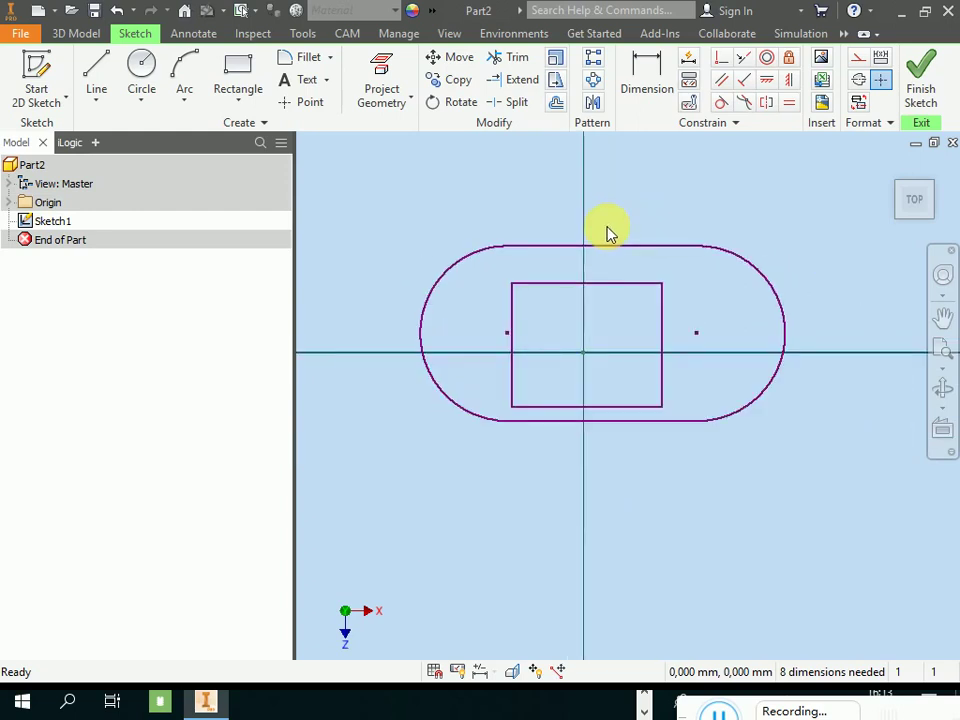
left_click(96, 66)
scroll(370, 372, "down", 3)
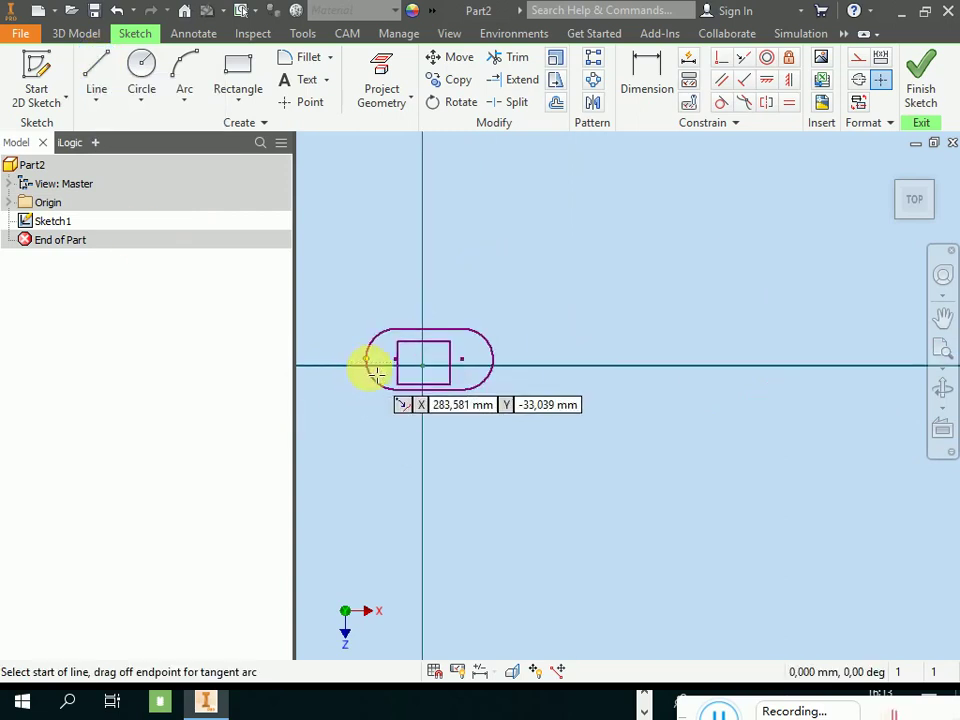
scroll(373, 372, "up", 4)
scroll(373, 372, "down", 2)
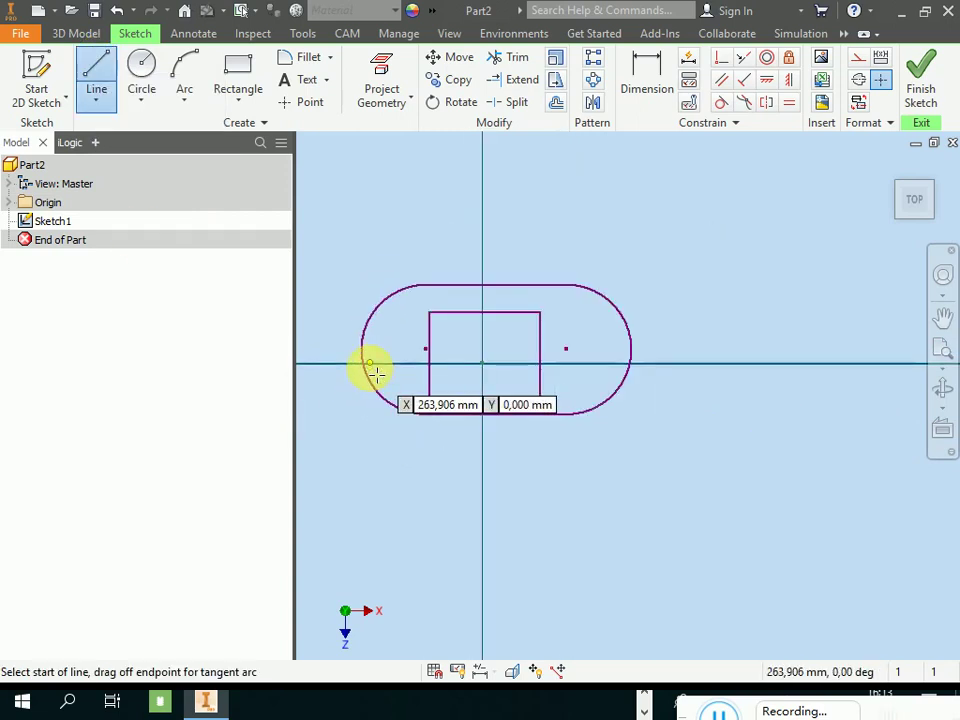
left_click(443, 576)
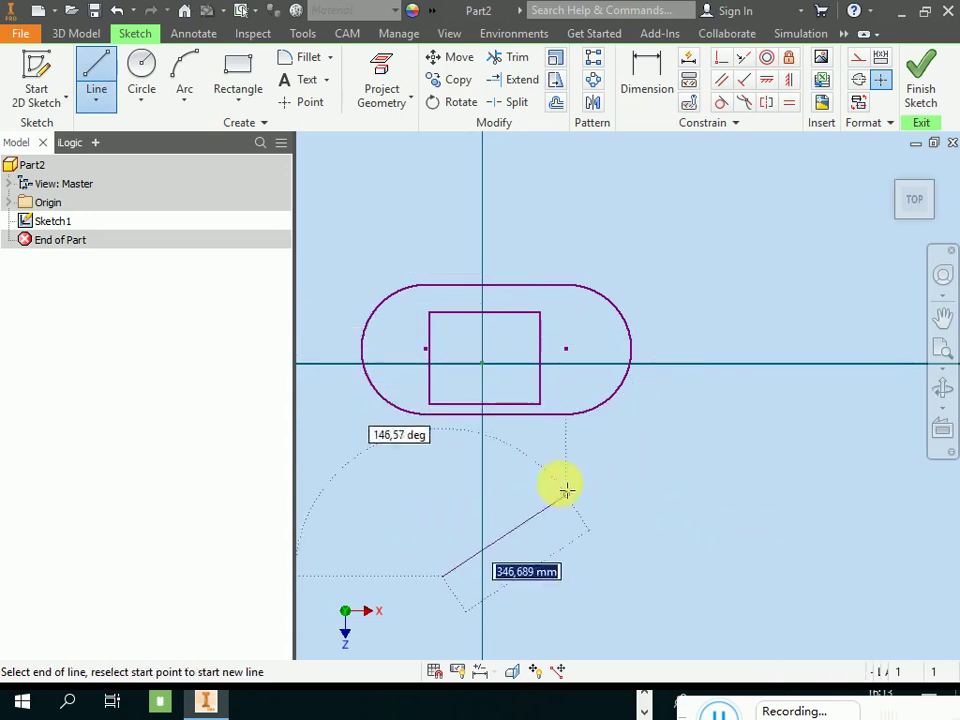
left_click(585, 452)
right_click_drag(737, 410, 800, 460)
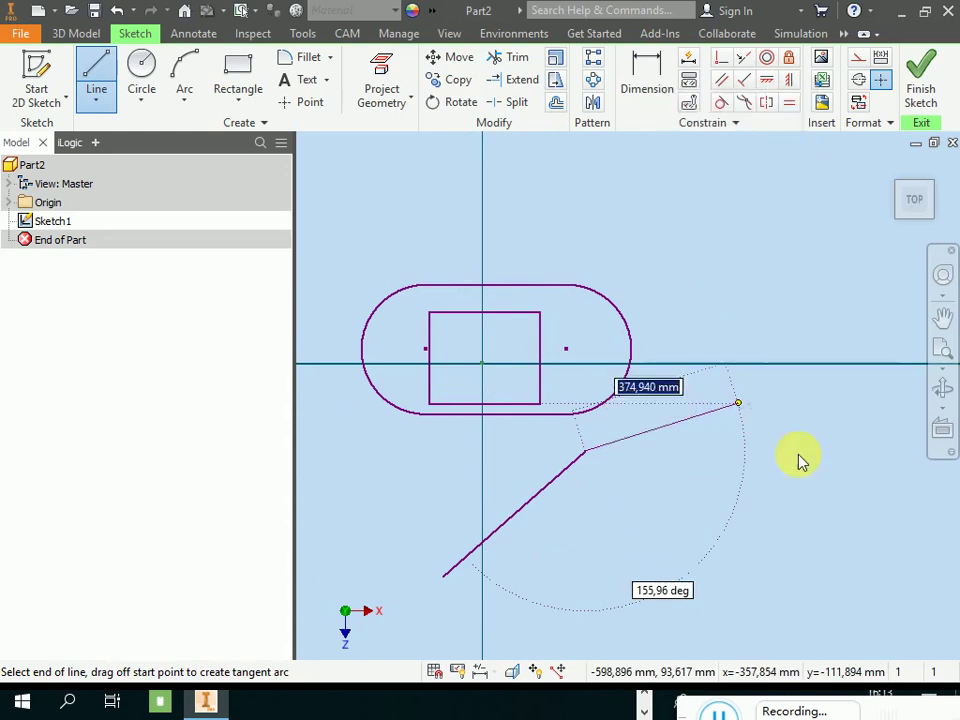
left_click(943, 318)
mouse_move(777, 300)
left_mouse_down()
mouse_move(864, 294)
mouse_move(825, 294)
left_mouse_up()
right_click(804, 231)
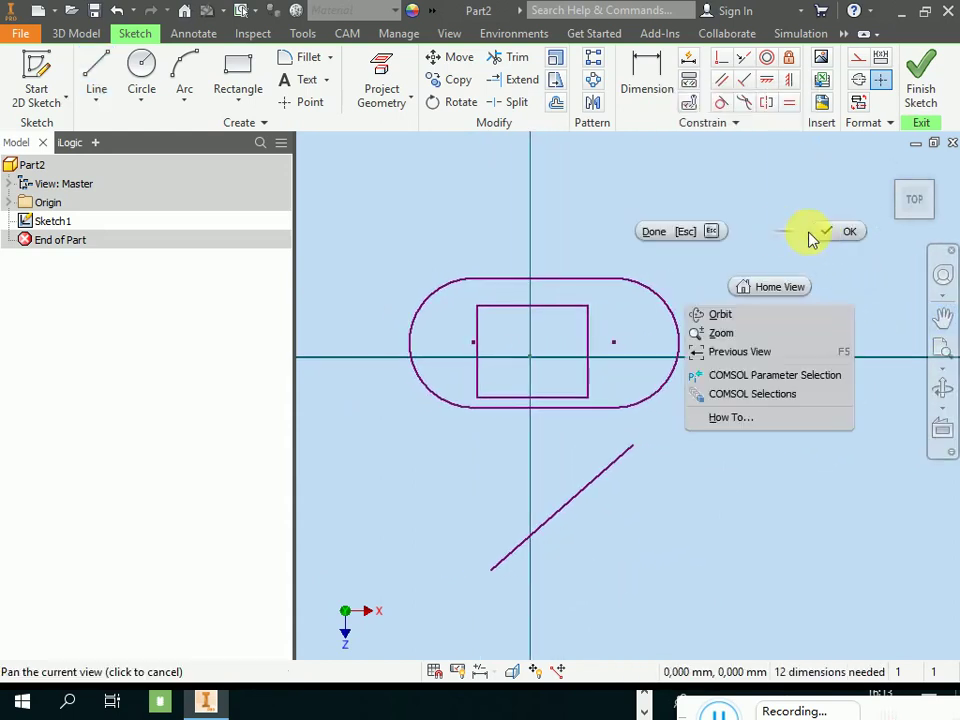
left_click(849, 229)
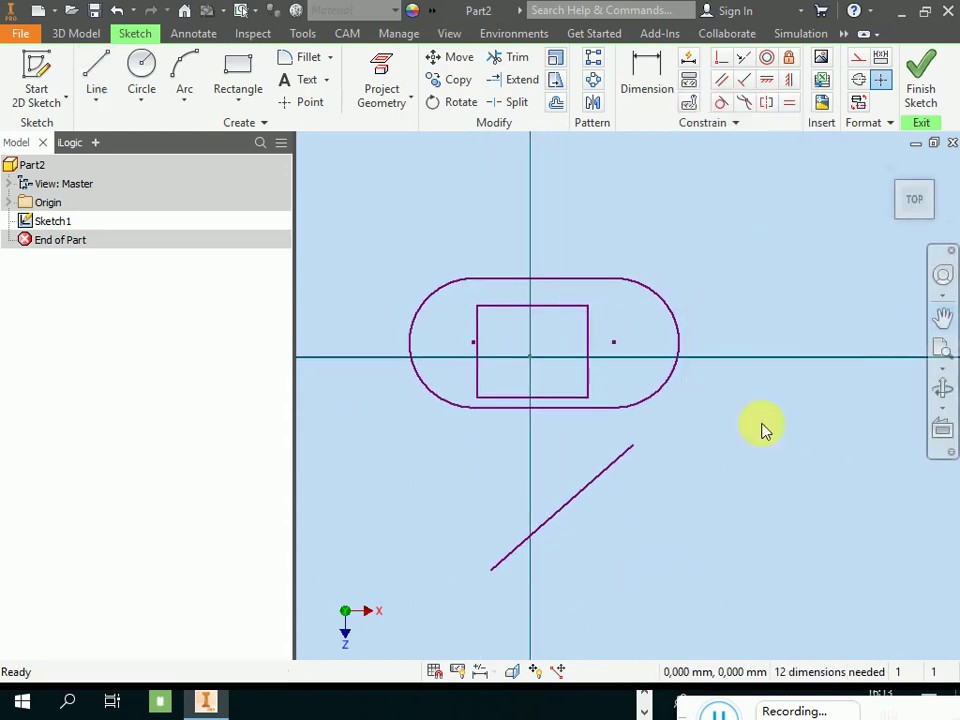
- Draw an S-shaped control vertex spline with four points in the empty area above and to the right of the slot-shaped outline
left_click(98, 108)
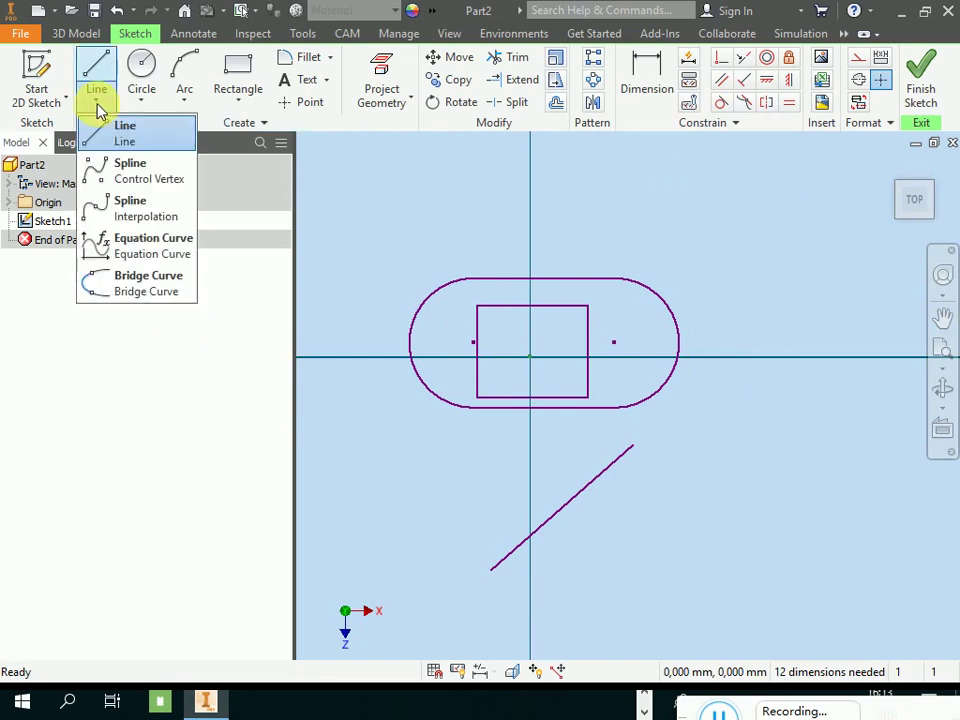
left_click(122, 178)
scroll(377, 364, "down", 5)
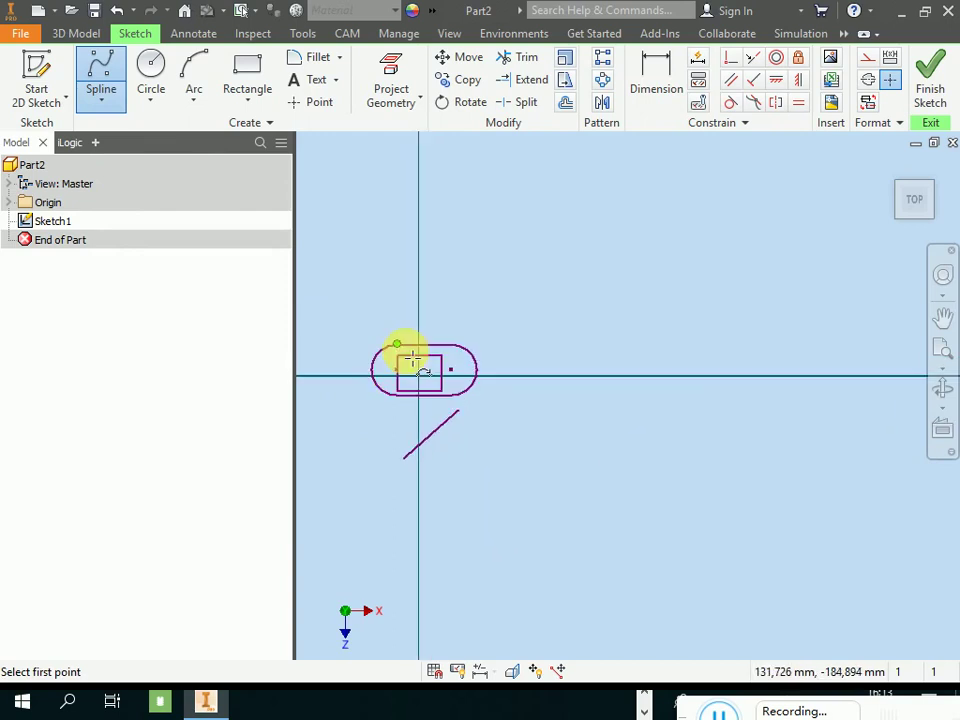
left_click(452, 296)
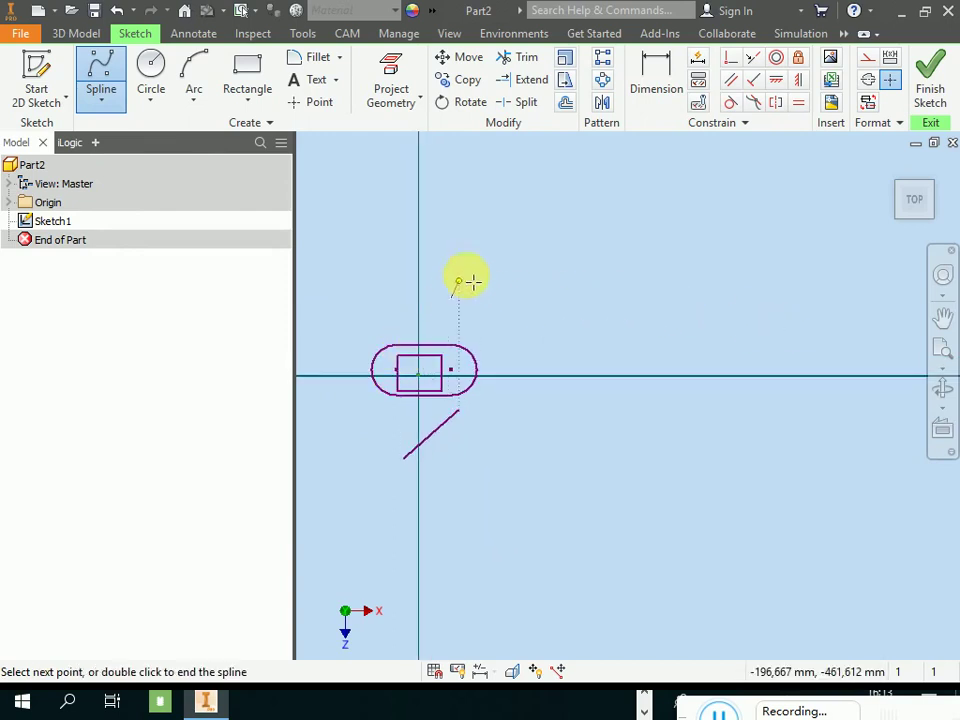
left_click(513, 216)
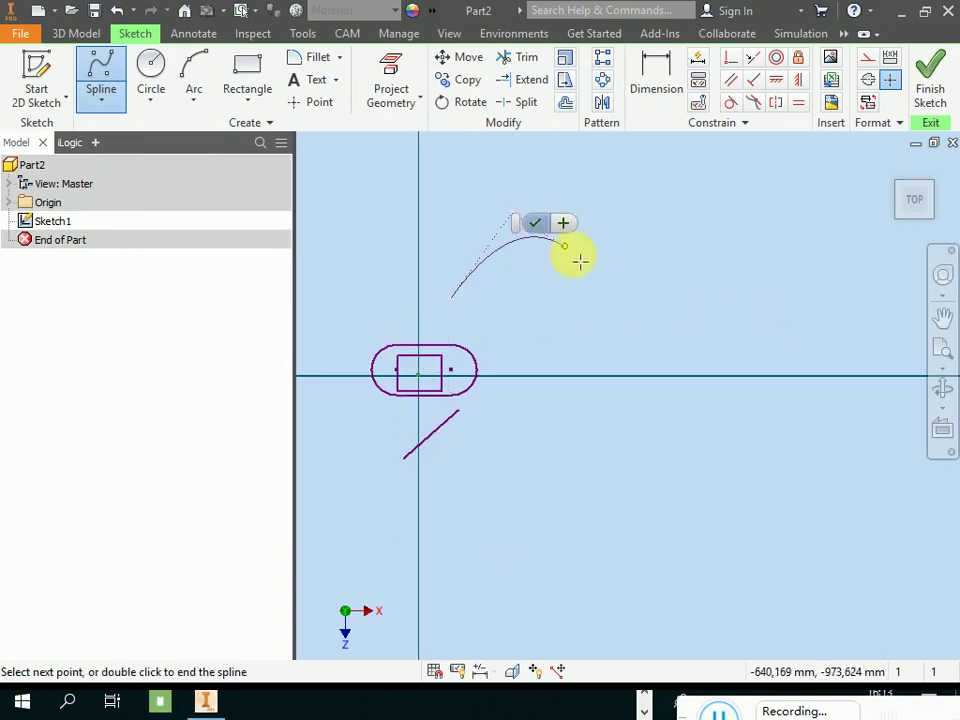
left_click(592, 342)
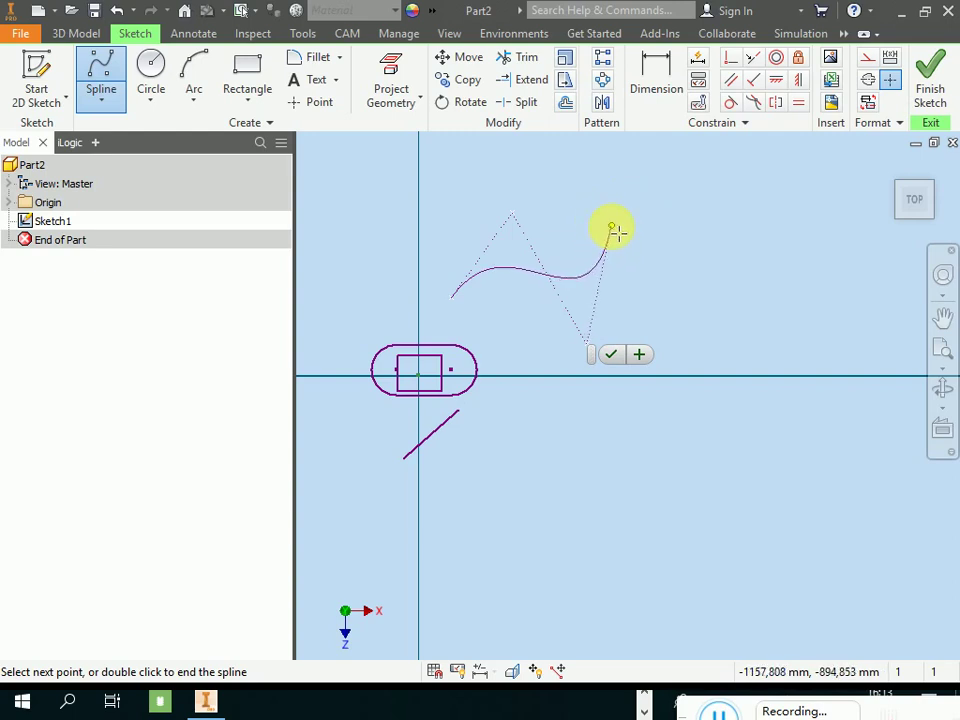
left_click(613, 230)
left_click(632, 238)
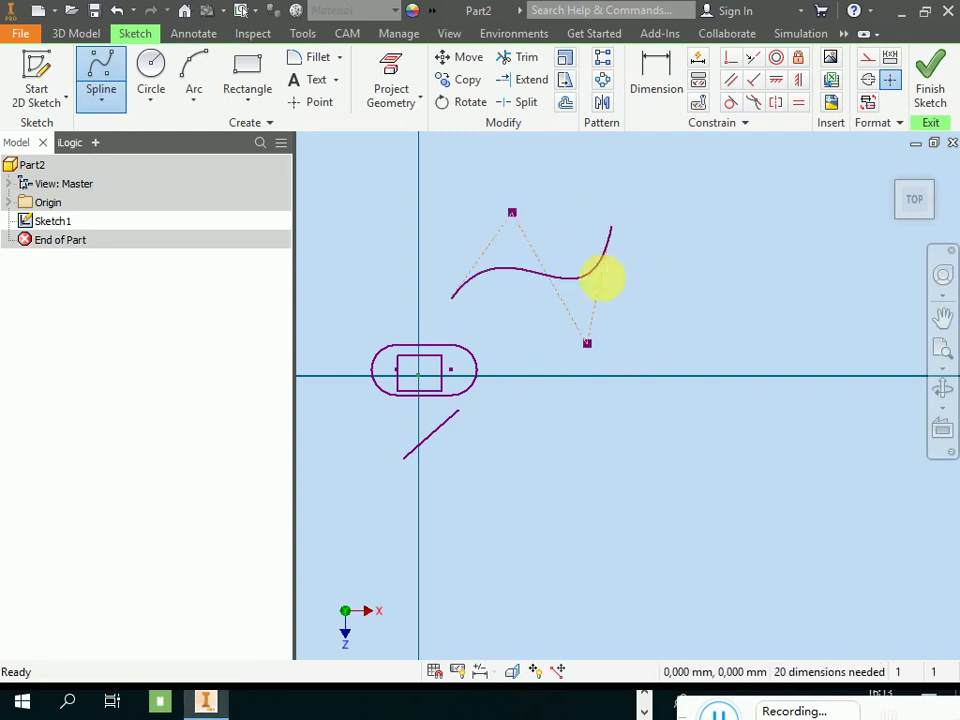
scroll(533, 248, "up", 5)
scroll(546, 311, "down", 2)
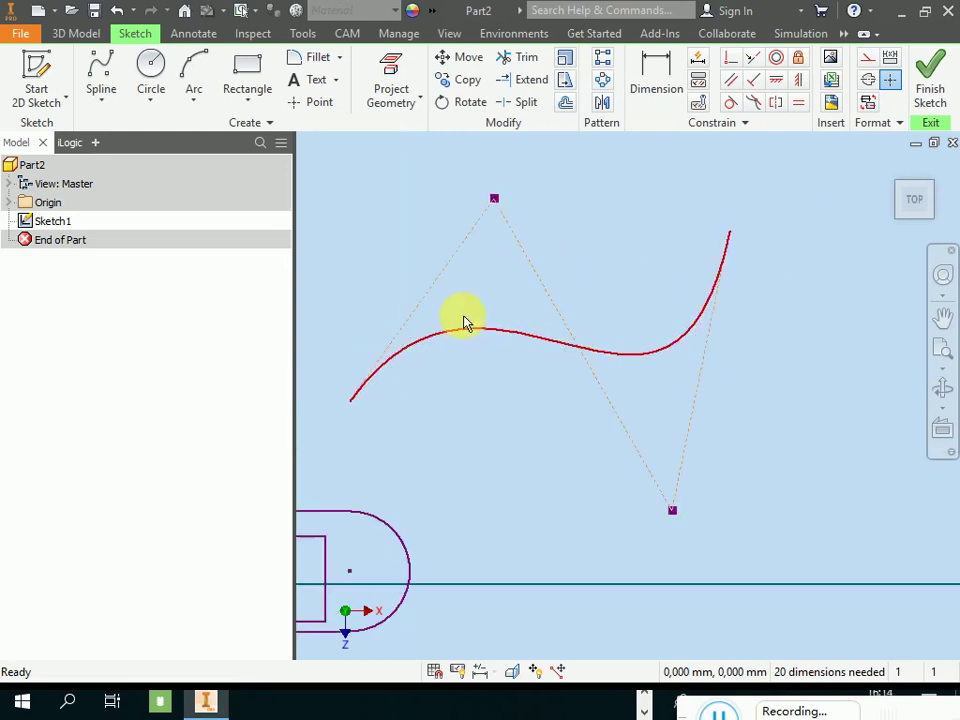
- Draw a wave-shaped interpolation spline through six points below the control vertex spline, starting right of the diagonal line
scroll(590, 278, "down", 3)
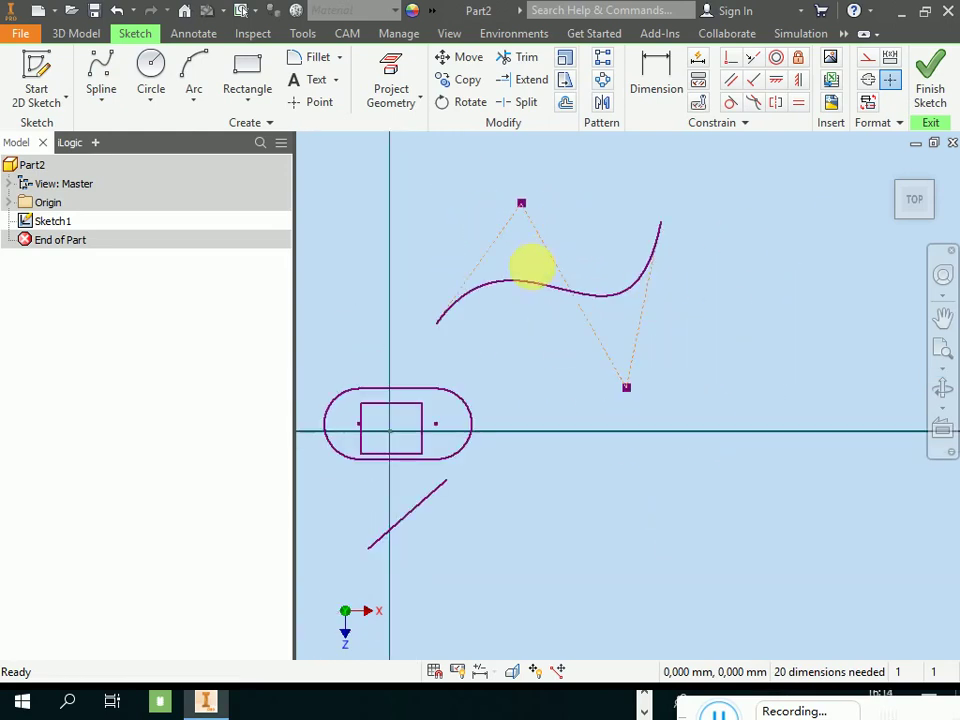
left_click(102, 106)
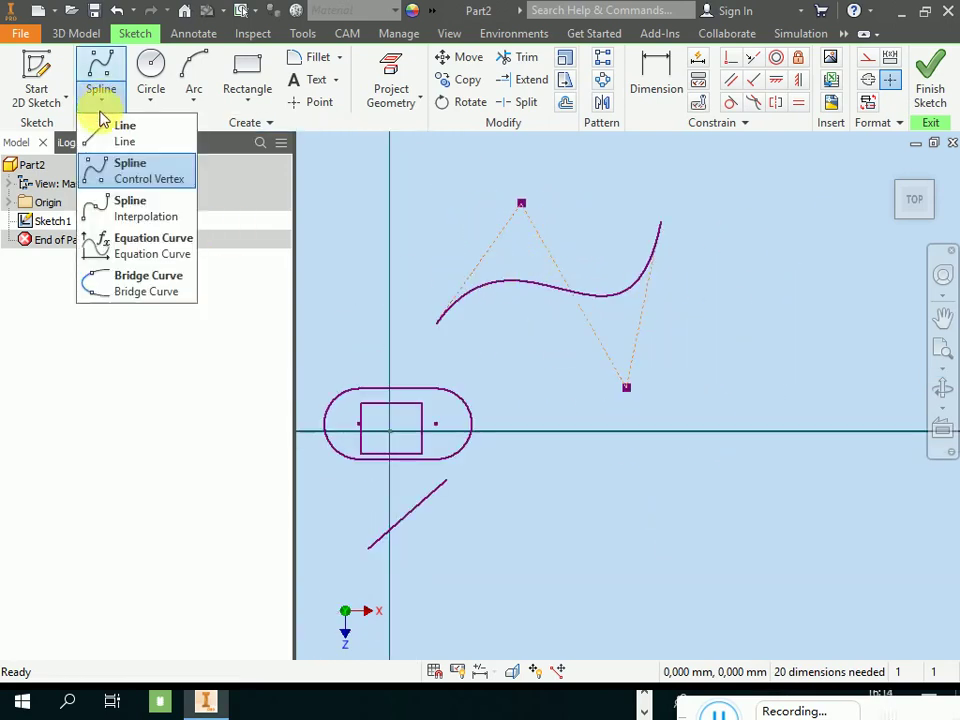
left_click(115, 212)
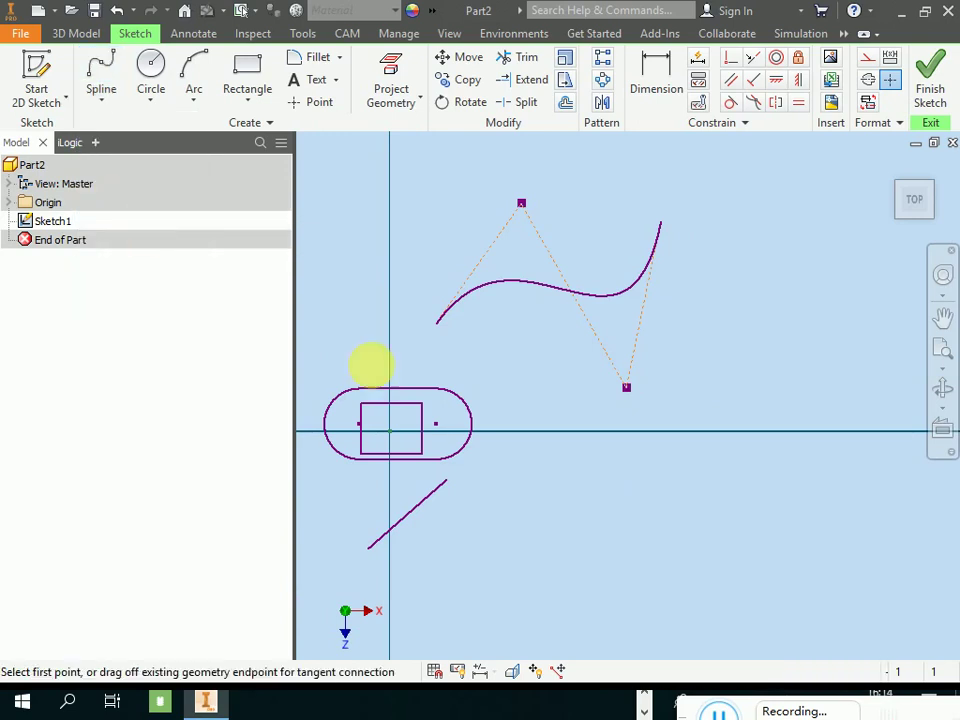
left_click(521, 563)
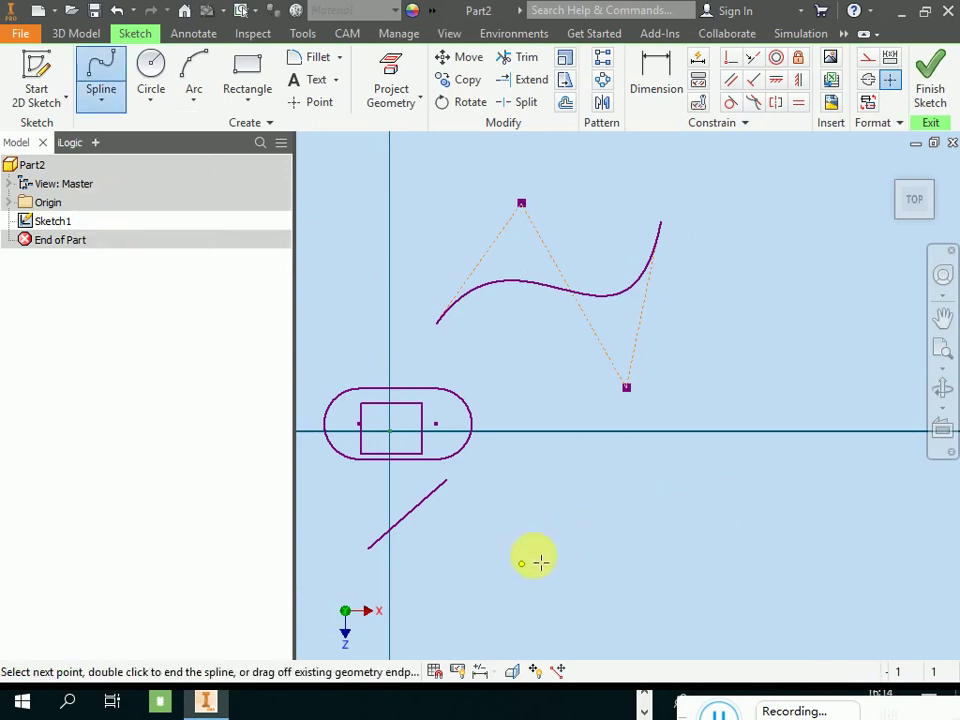
left_click(598, 469)
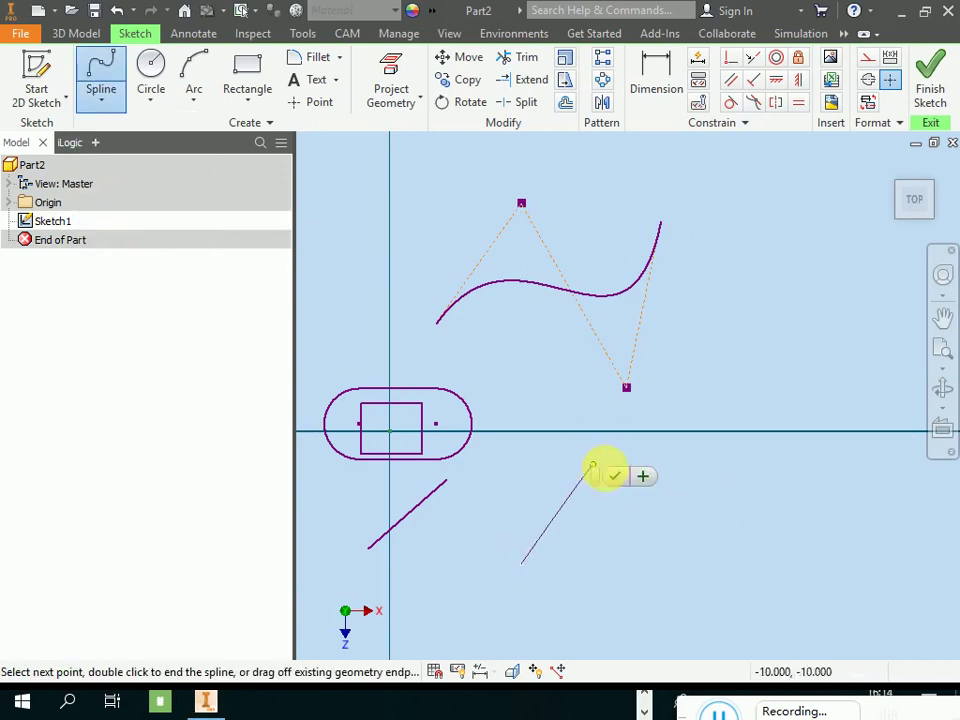
left_click(681, 556)
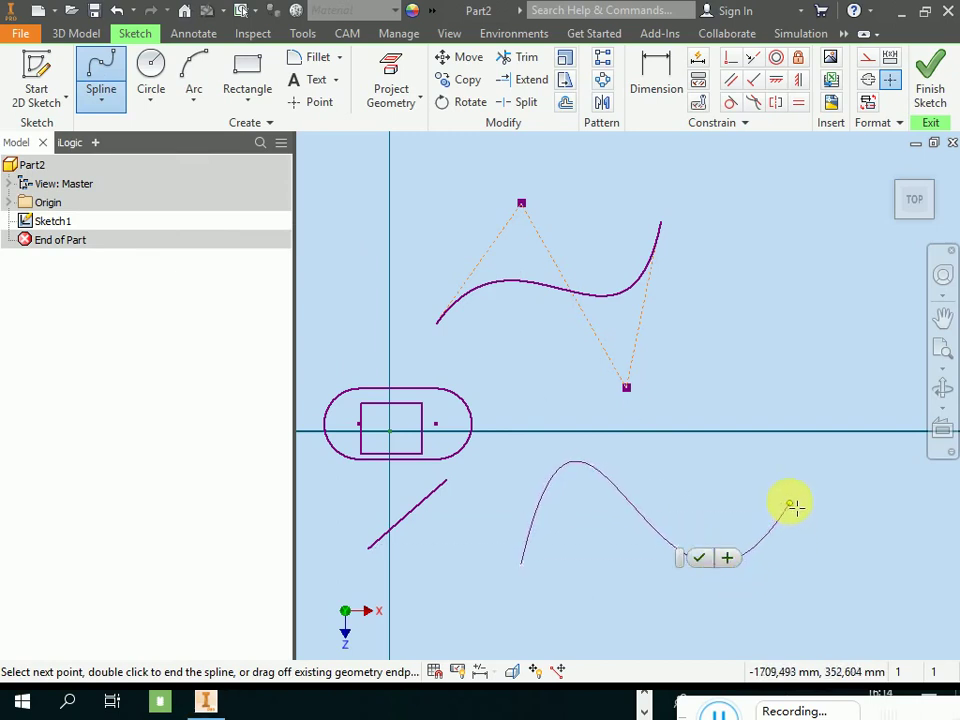
left_click(752, 476)
left_click(795, 382)
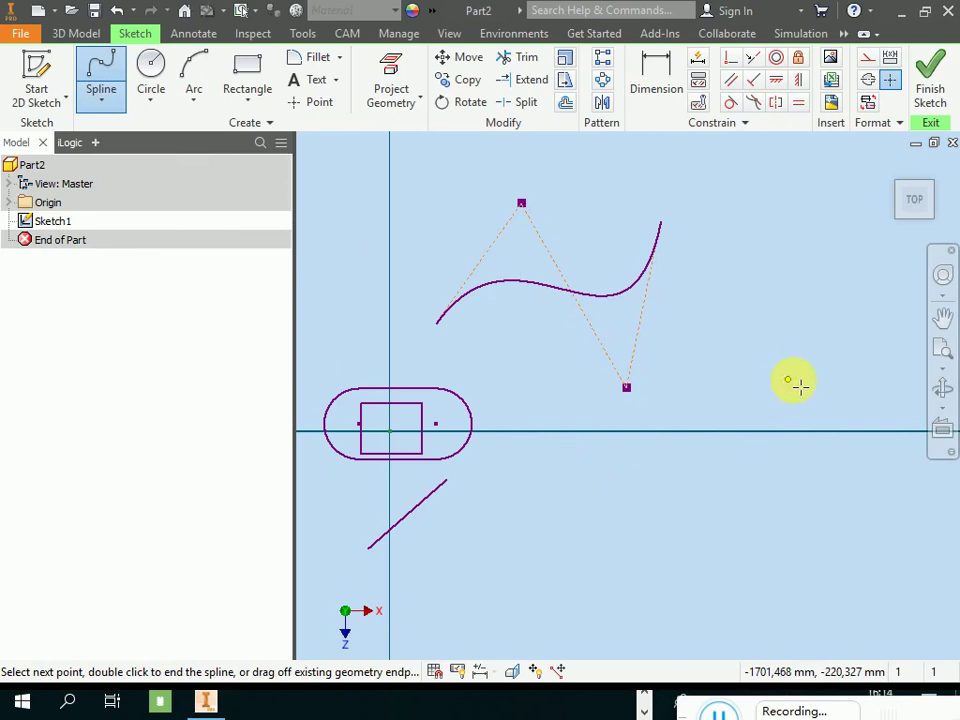
left_click(896, 470)
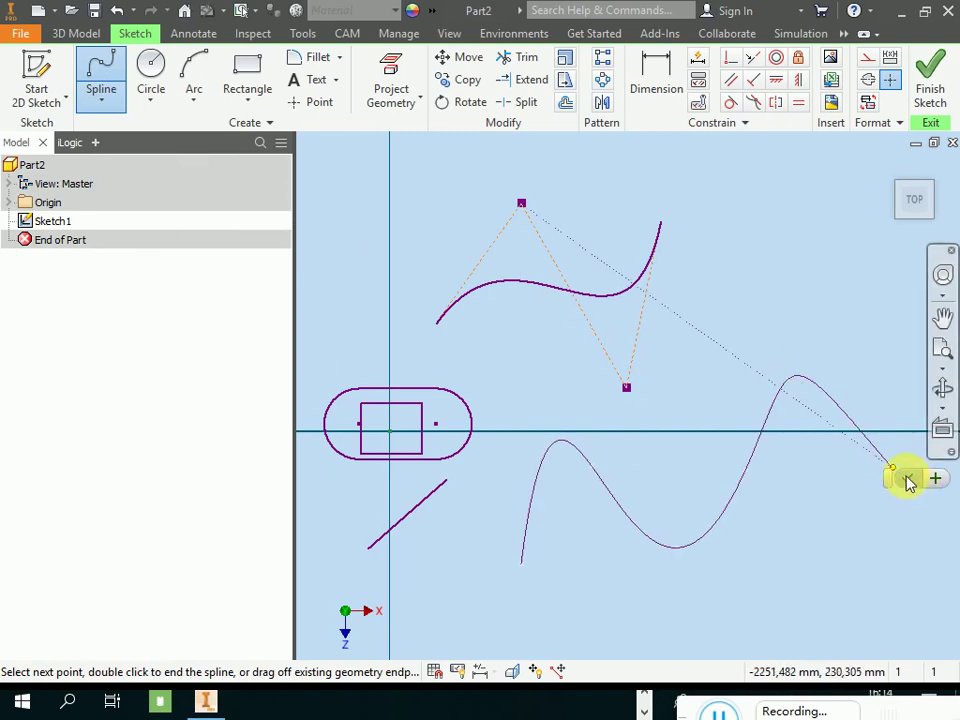
left_click(906, 480)
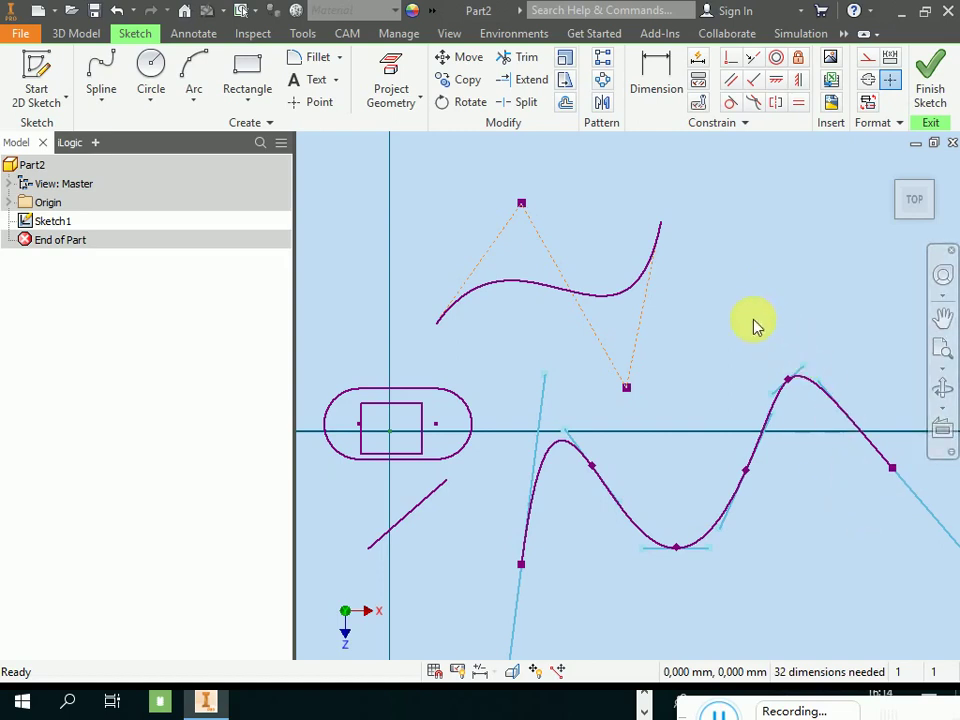
left_click(505, 348)
- Create a bridge curve connecting the right end of the control vertex spline to the right end of the interpolation spline
scroll(498, 342, "down", 4)
scroll(487, 334, "up", 3)
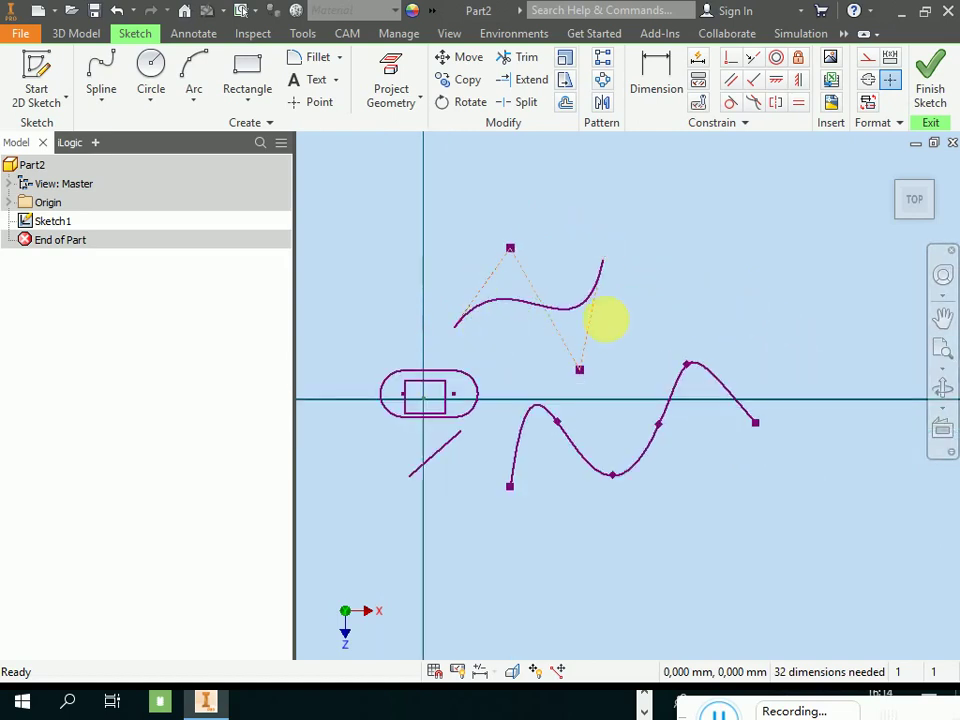
left_click(100, 111)
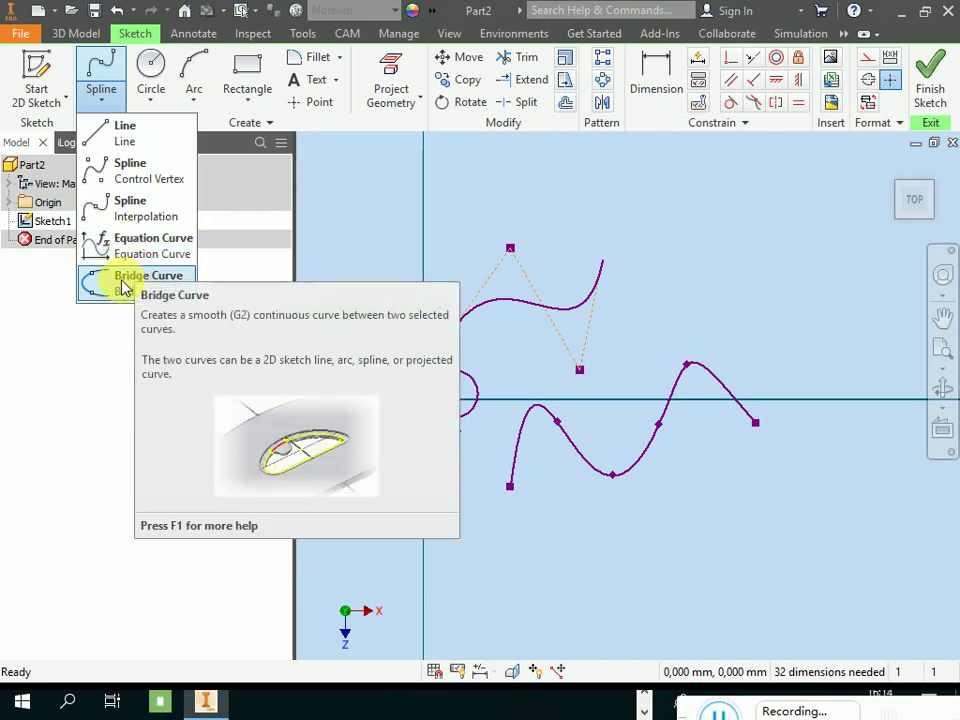
left_click(124, 285)
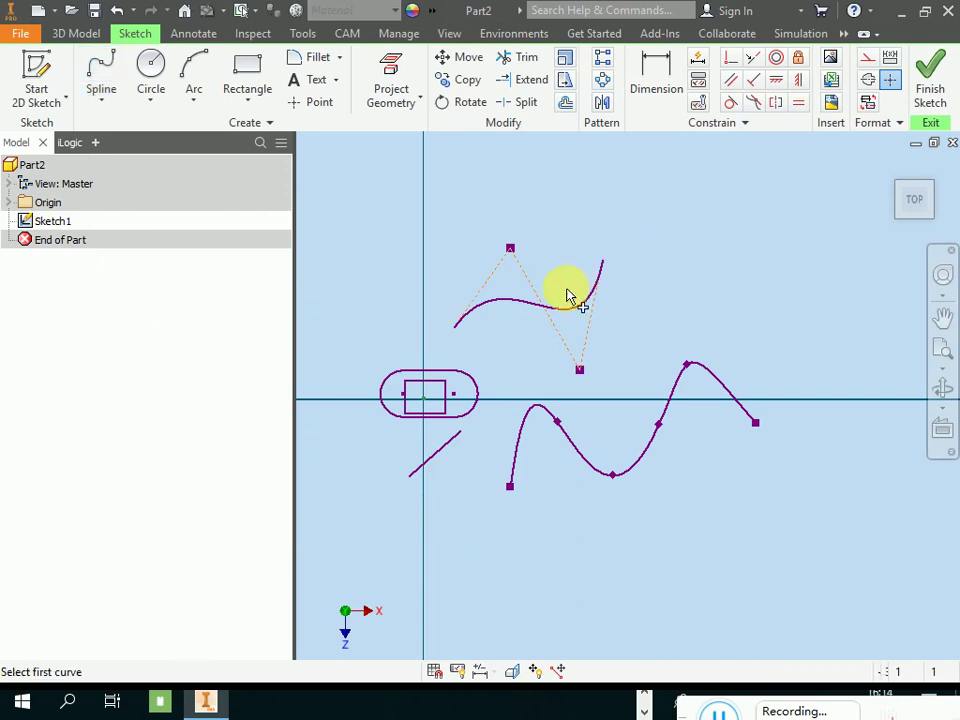
scroll(410, 337, "up", 3)
scroll(618, 250, "down", 3)
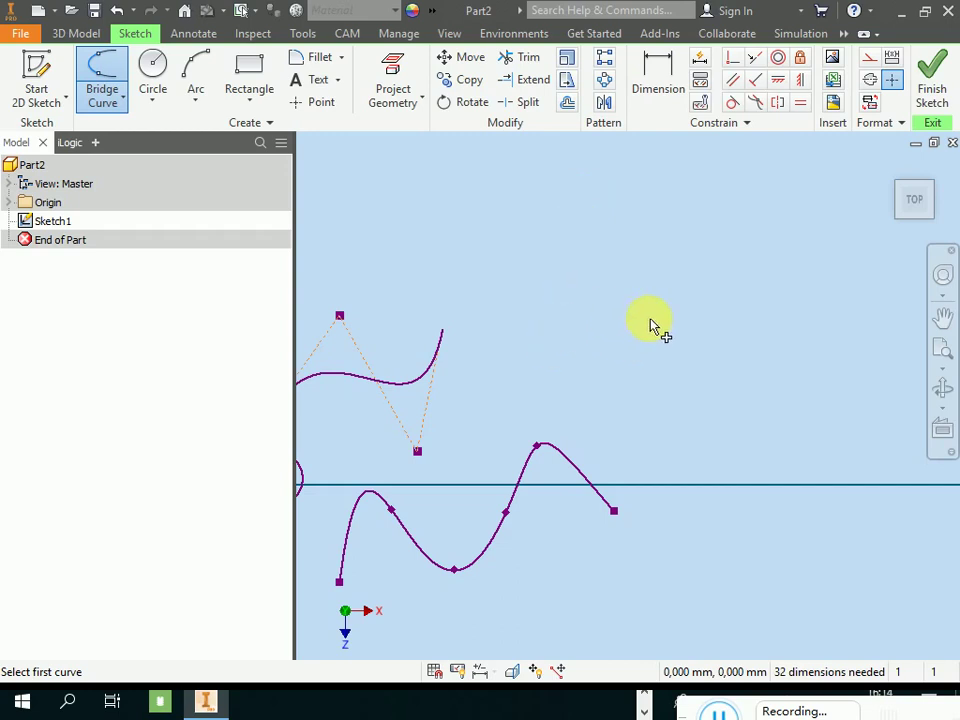
scroll(652, 360, "up", 4)
scroll(645, 385, "down", 3)
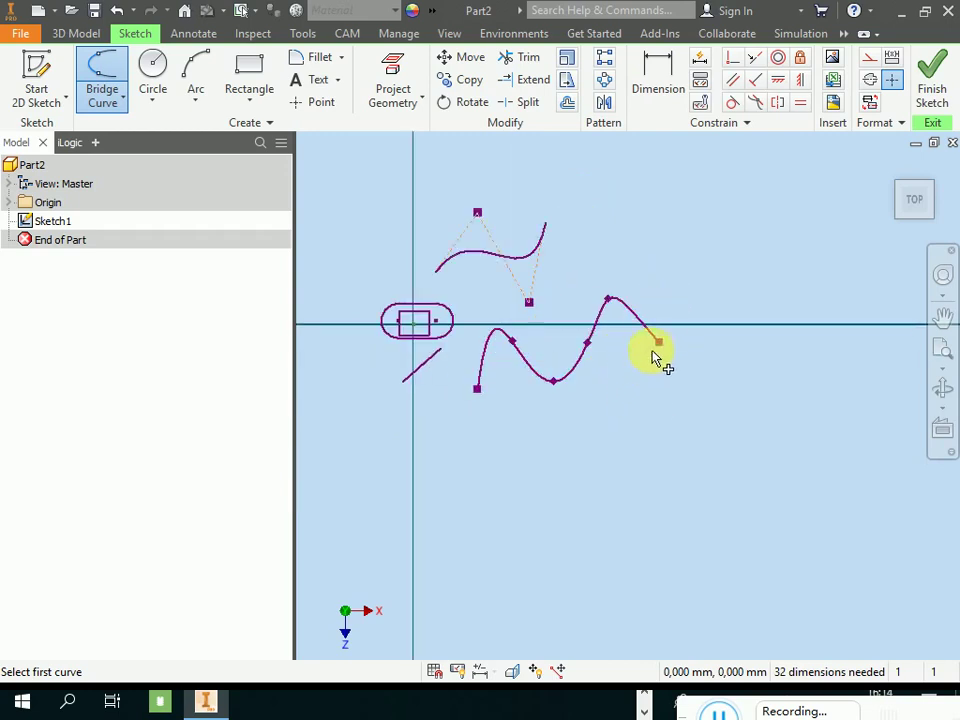
left_click(548, 230)
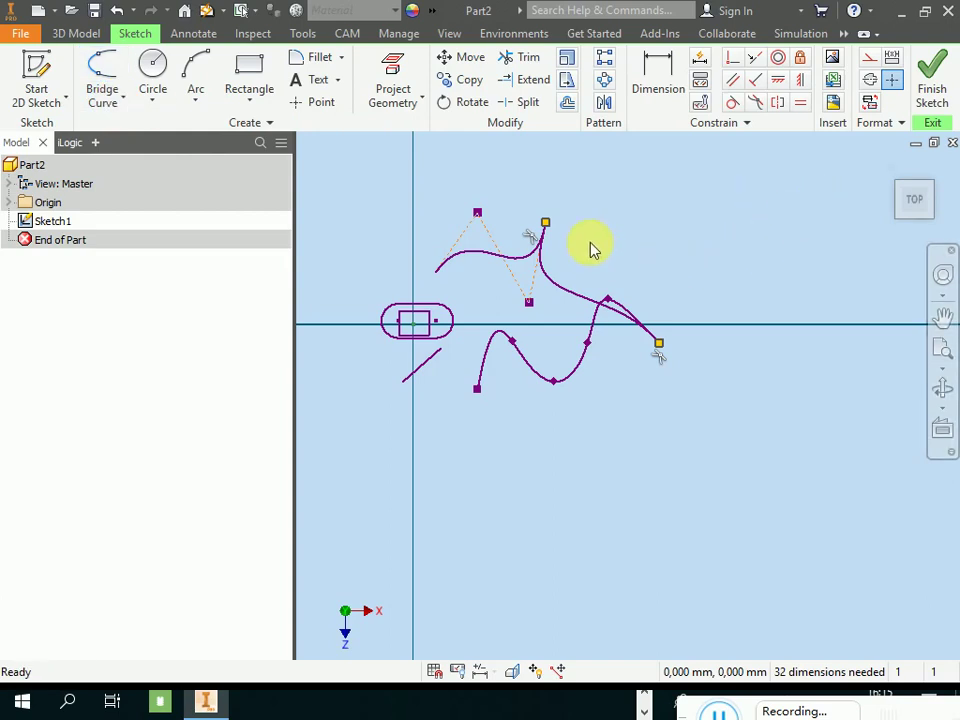
scroll(450, 203, "up", 3)
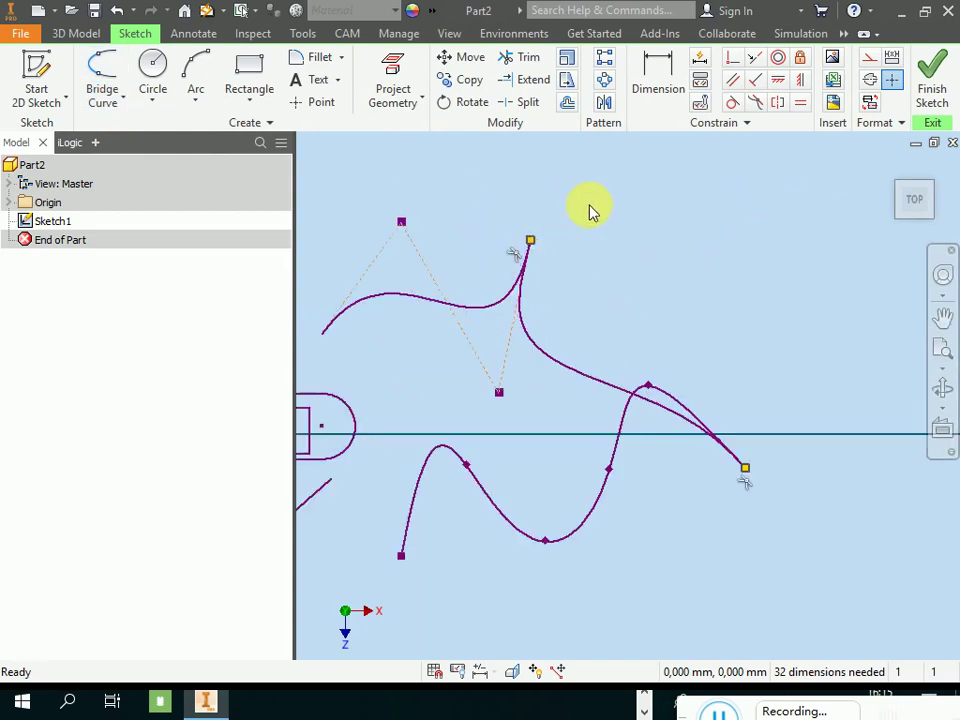
scroll(789, 256, "down", 2)
scroll(456, 218, "up", 3)
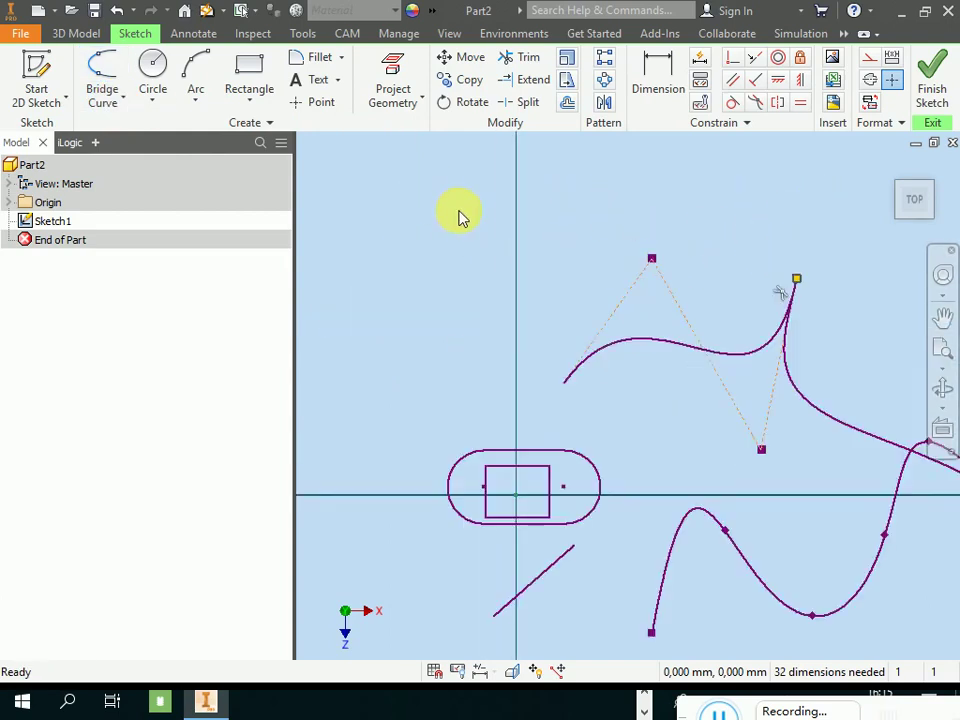
scroll(461, 216, "down", 2)
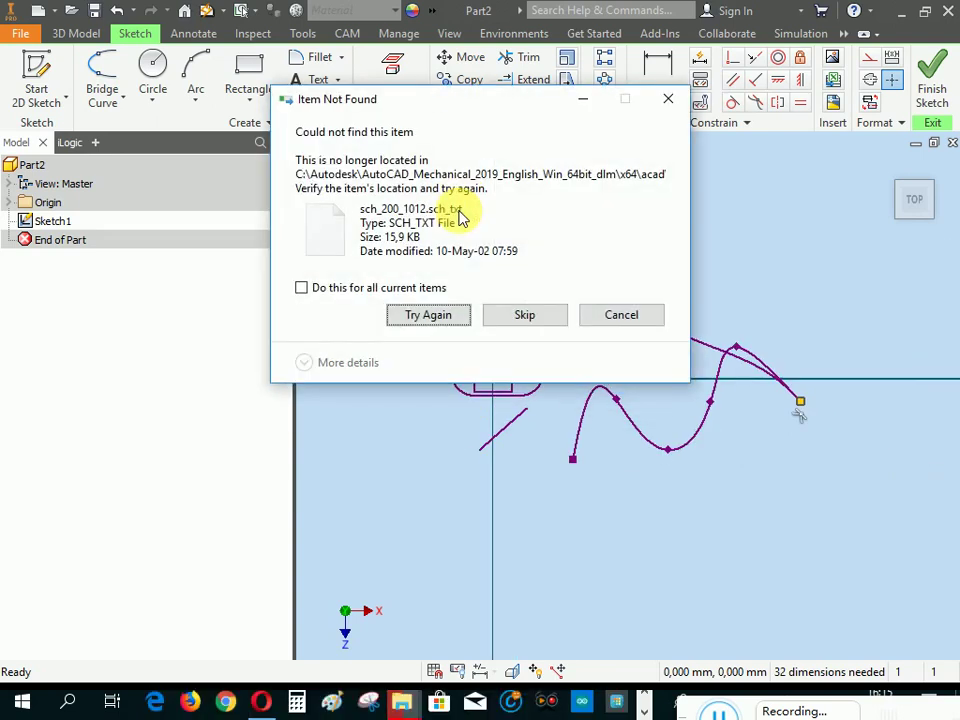
- Retry the missing item in the interrupting file copy and minimize the copy progress window
left_click(524, 318)
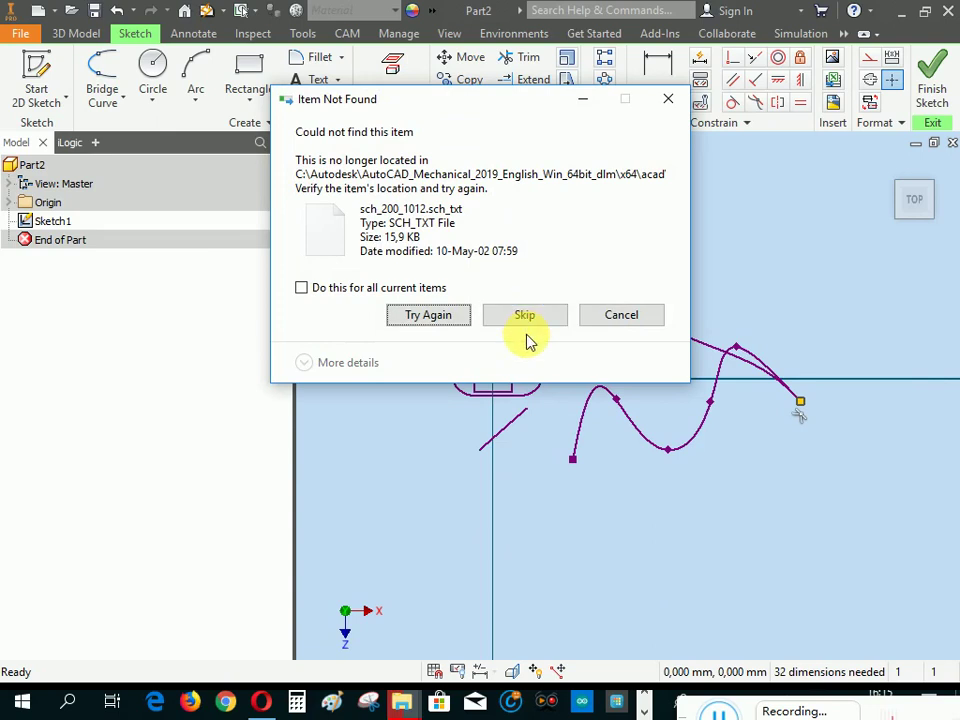
left_click(442, 318)
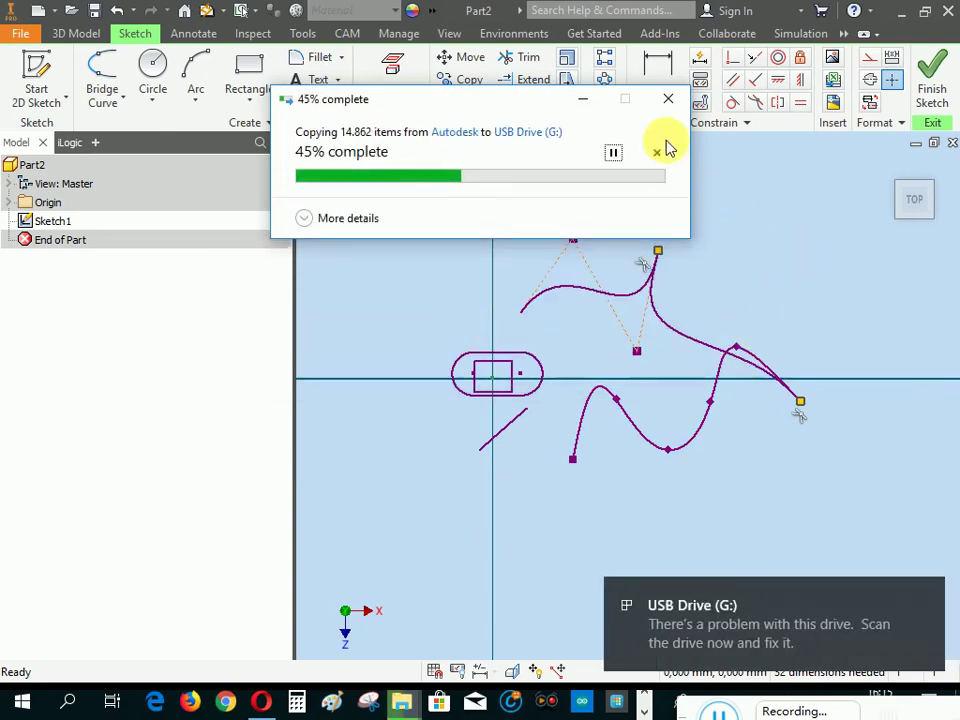
left_click(583, 99)
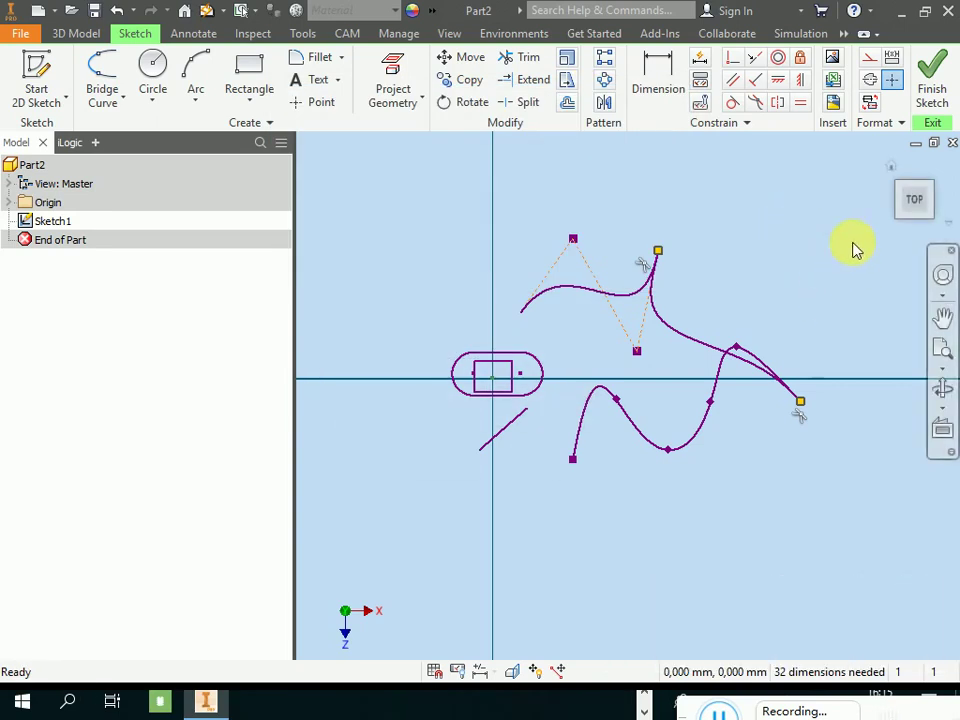
left_click(944, 320)
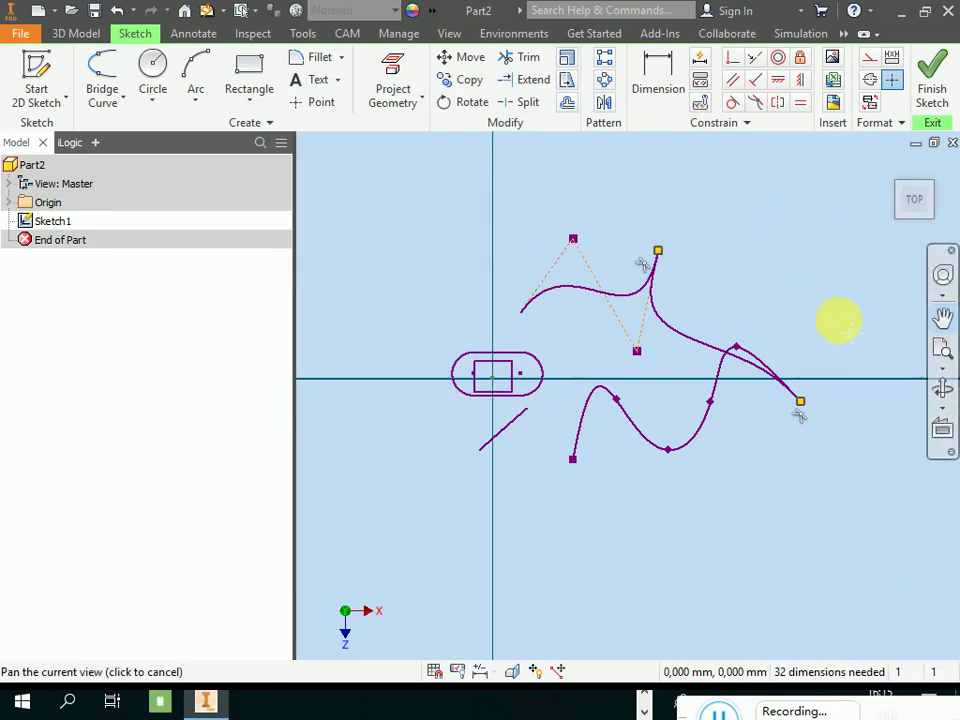
left_click_drag(836, 321, 688, 339)
right_click(655, 245)
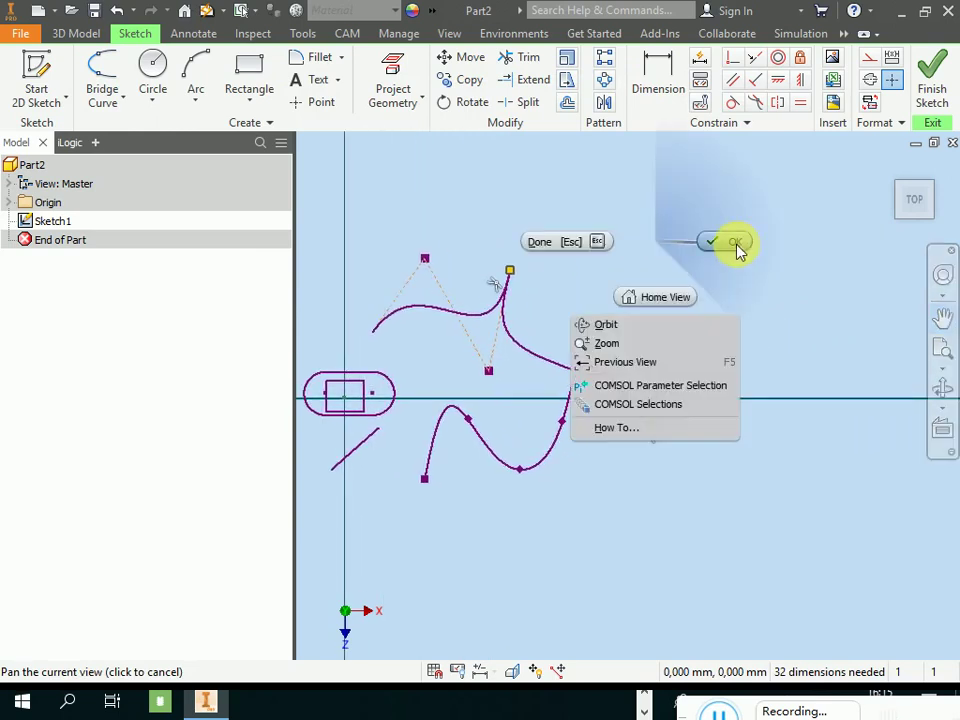
key("Escape")
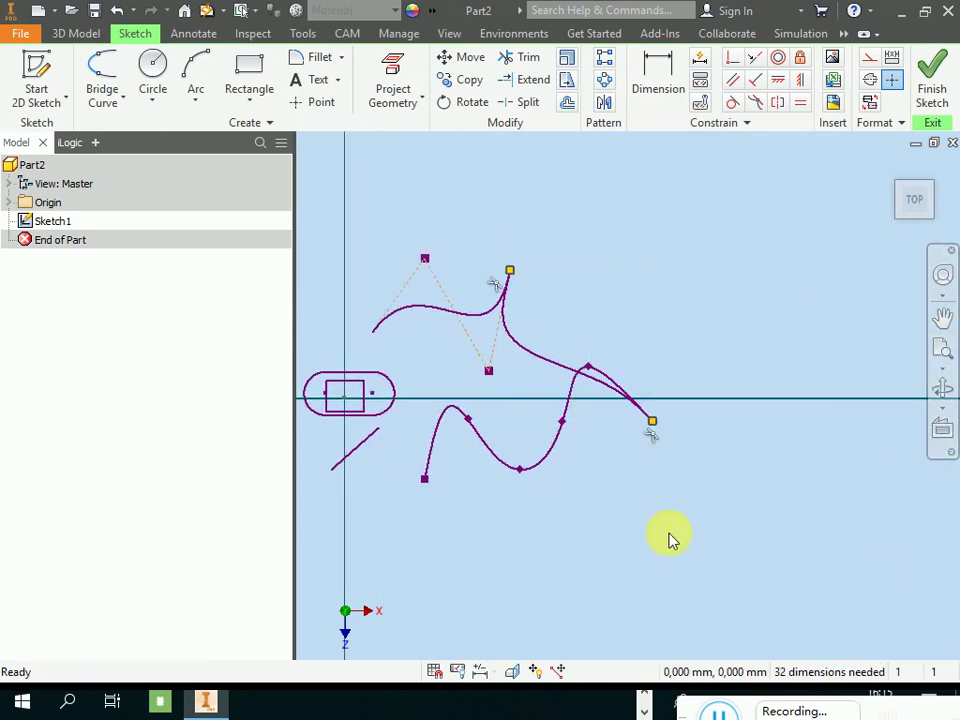
left_click(119, 104)
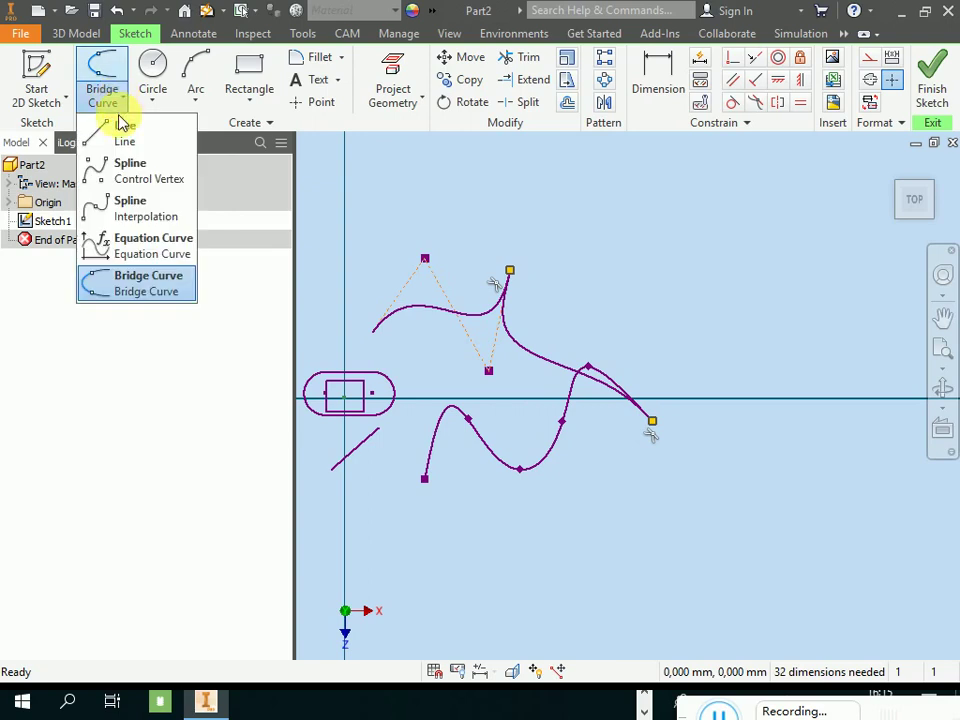
left_click(122, 137)
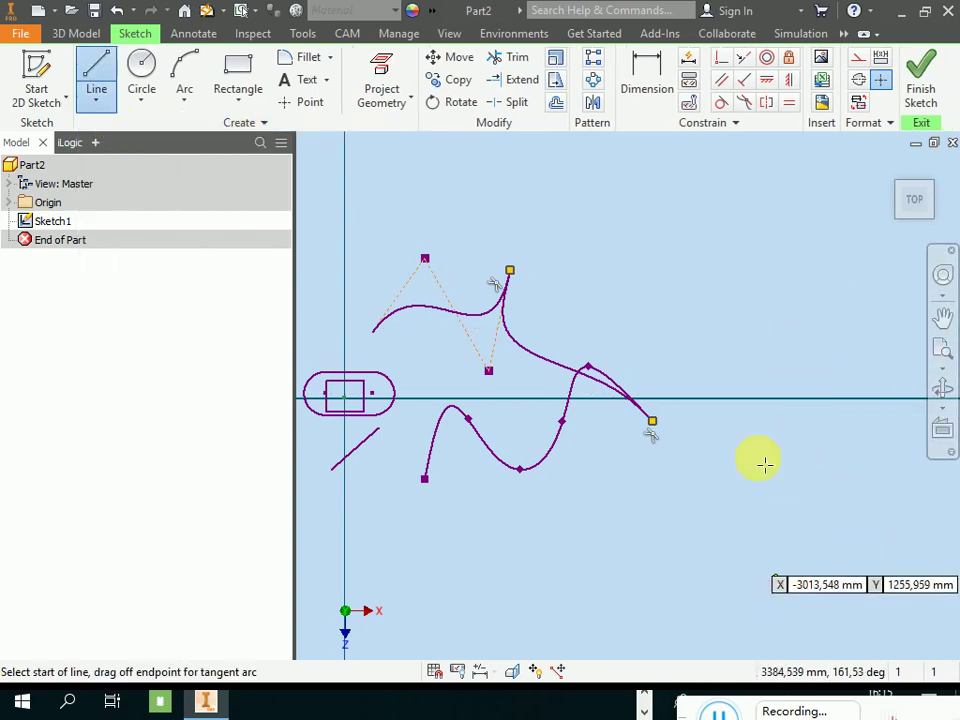
right_click(720, 306)
left_click(632, 302)
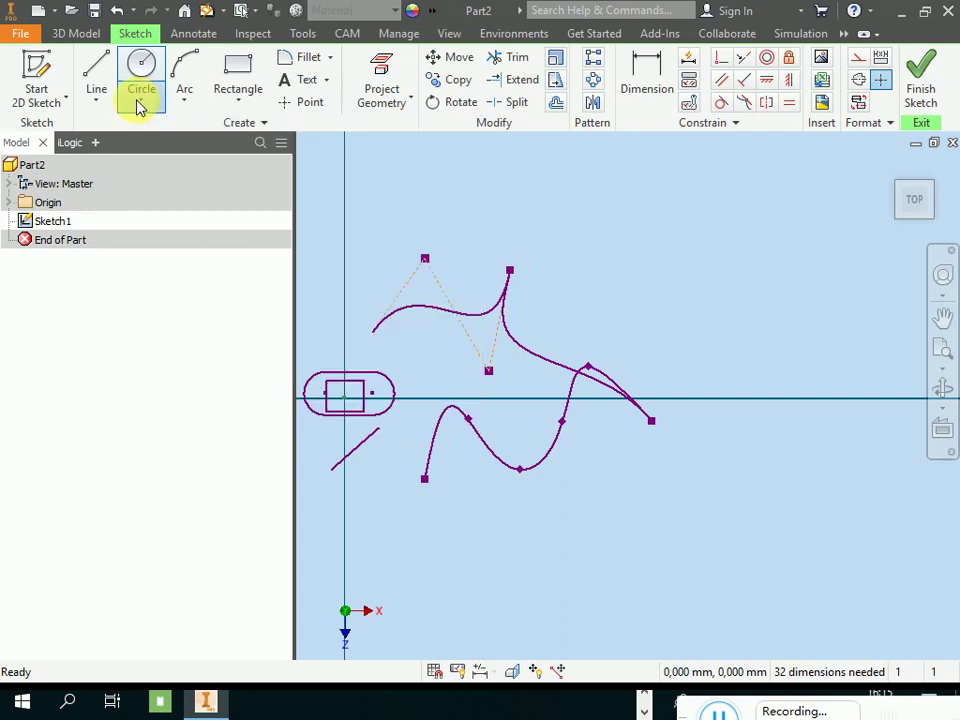
- Draw a large center point circle in the empty area above and to the right of the splines, and end the Circle command
left_click(139, 104)
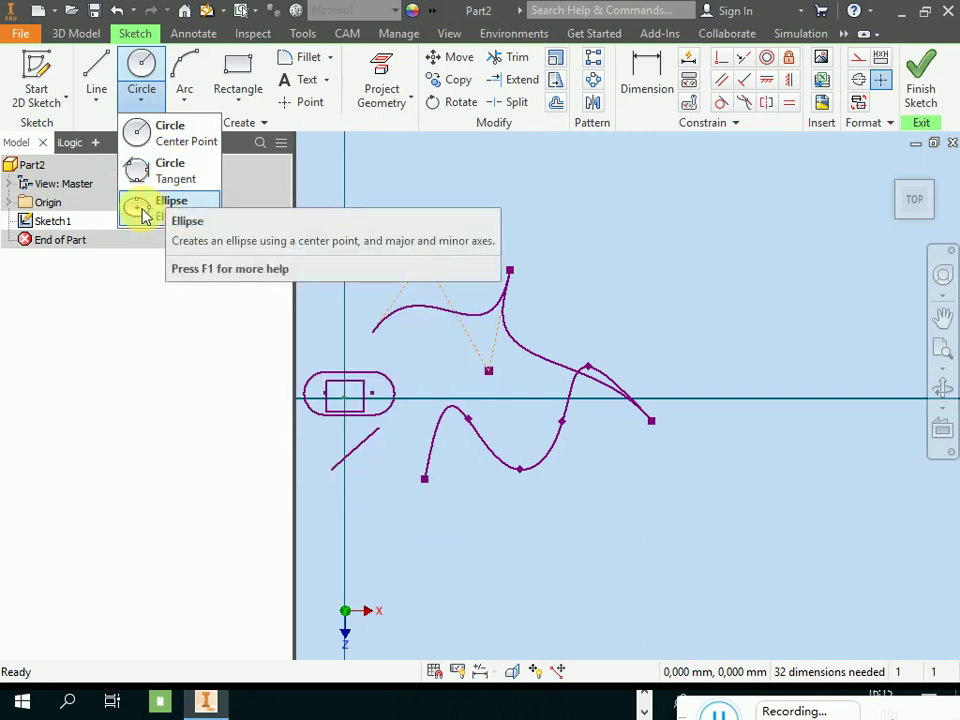
left_click(167, 138)
scroll(375, 350, "down", 4)
scroll(510, 285, "up", 5)
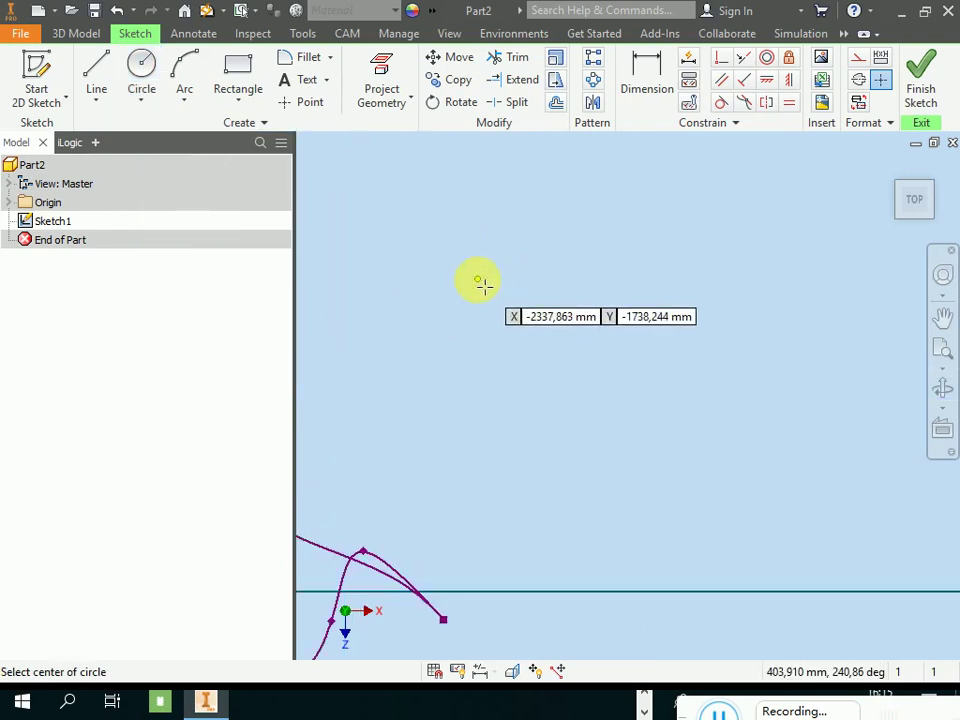
scroll(733, 349, "down", 3)
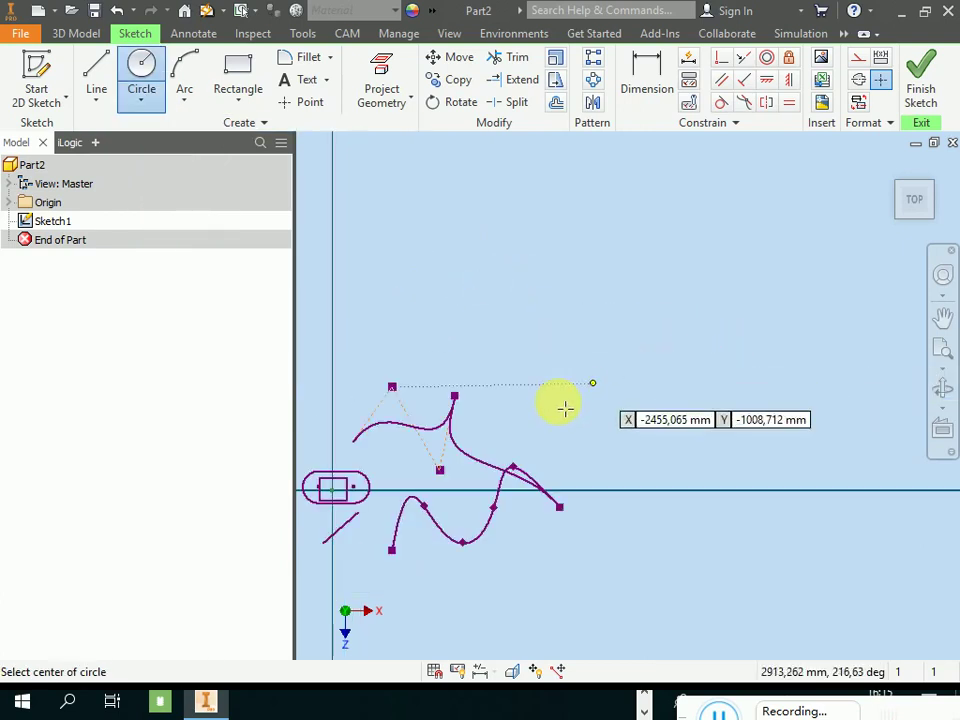
left_click(572, 342)
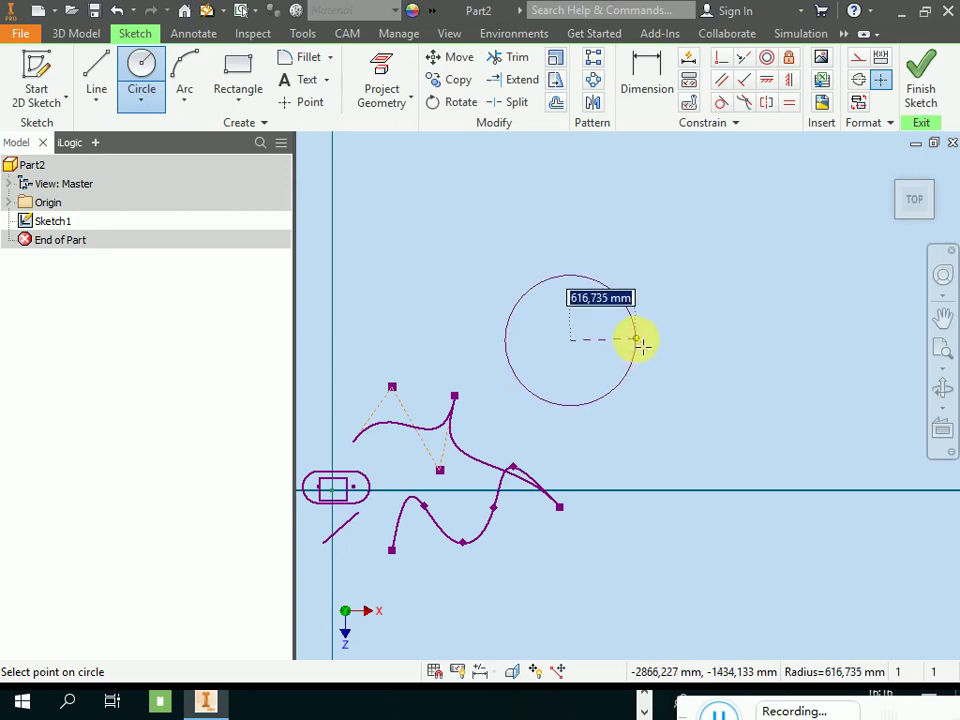
scroll(634, 390, "down", 3)
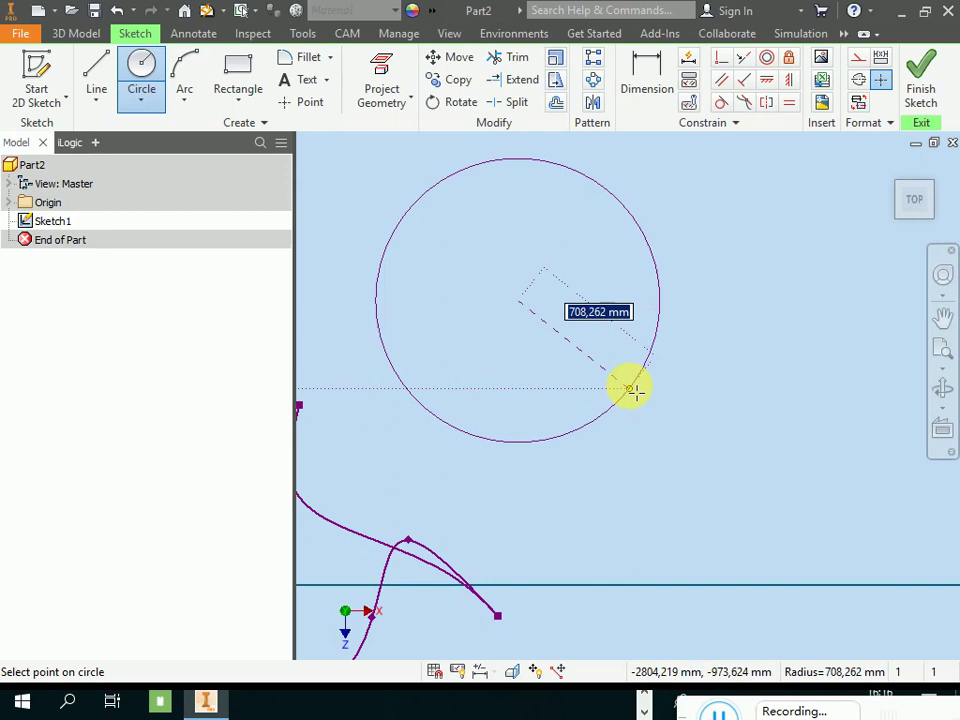
left_click(643, 391)
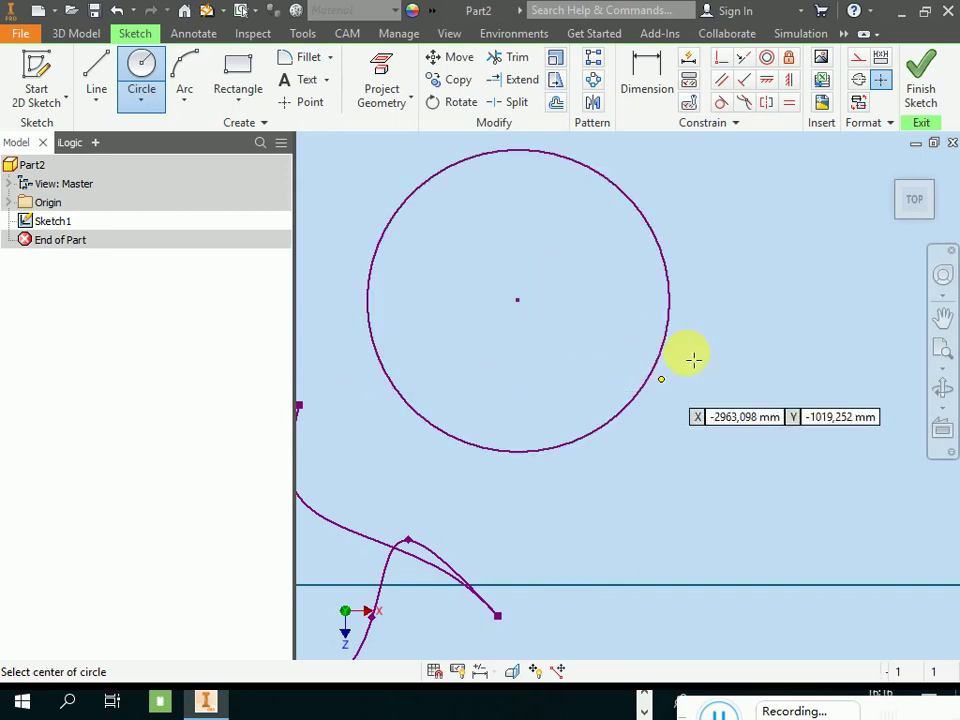
right_click(750, 281)
key("Escape")
scroll(664, 460, "up", 3)
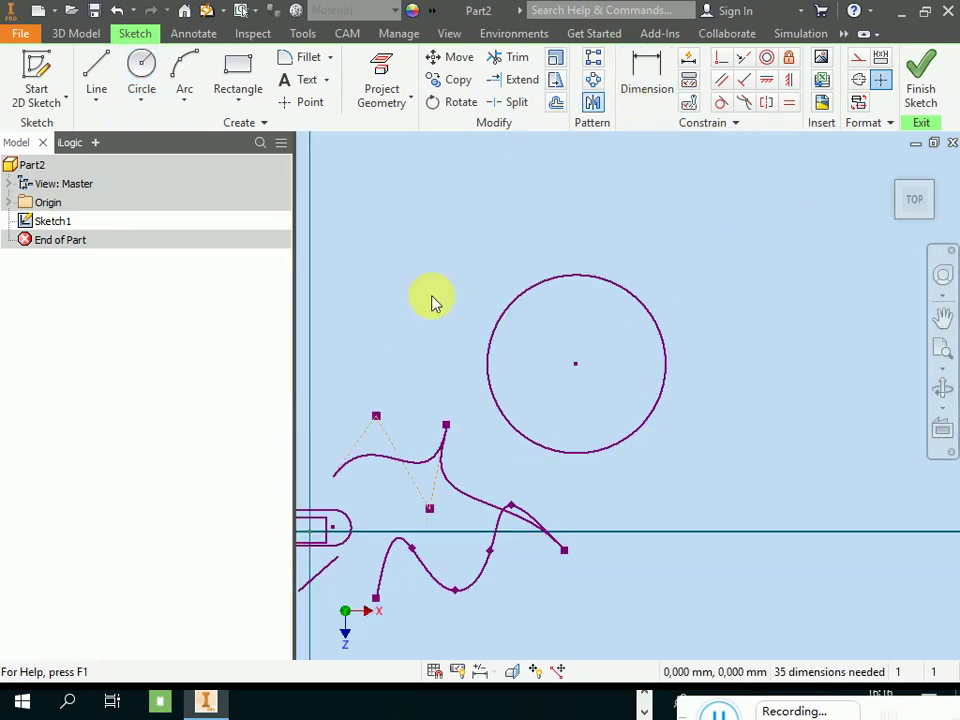
scroll(527, 265, "up", 2)
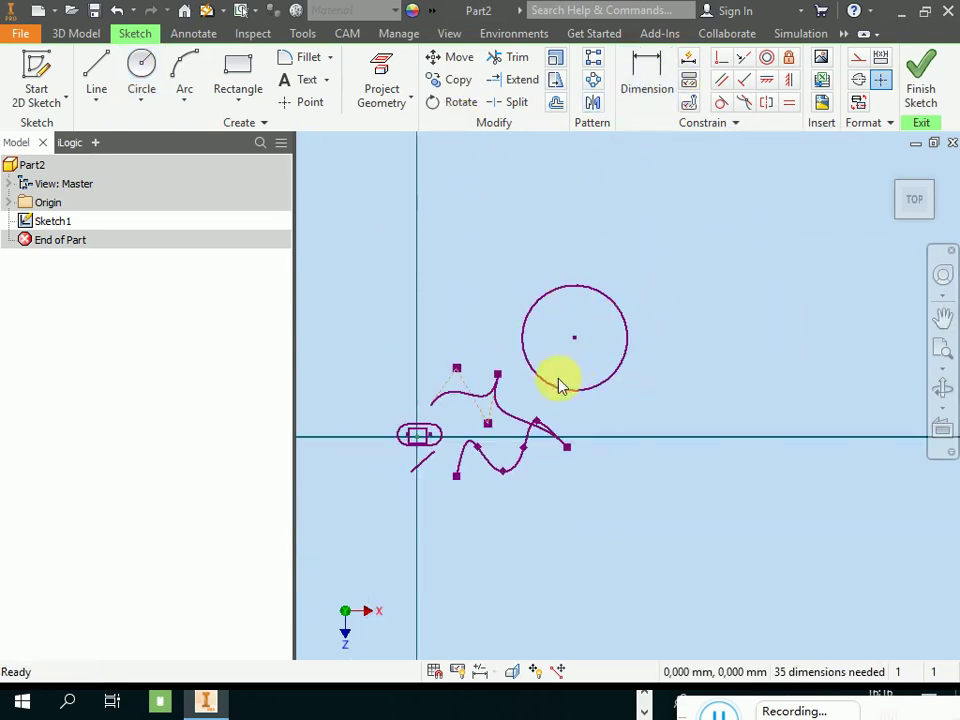
- Draw a steep slanted line in the empty area to the right of the center point circle
scroll(482, 332, "down", 2)
scroll(475, 347, "up", 2)
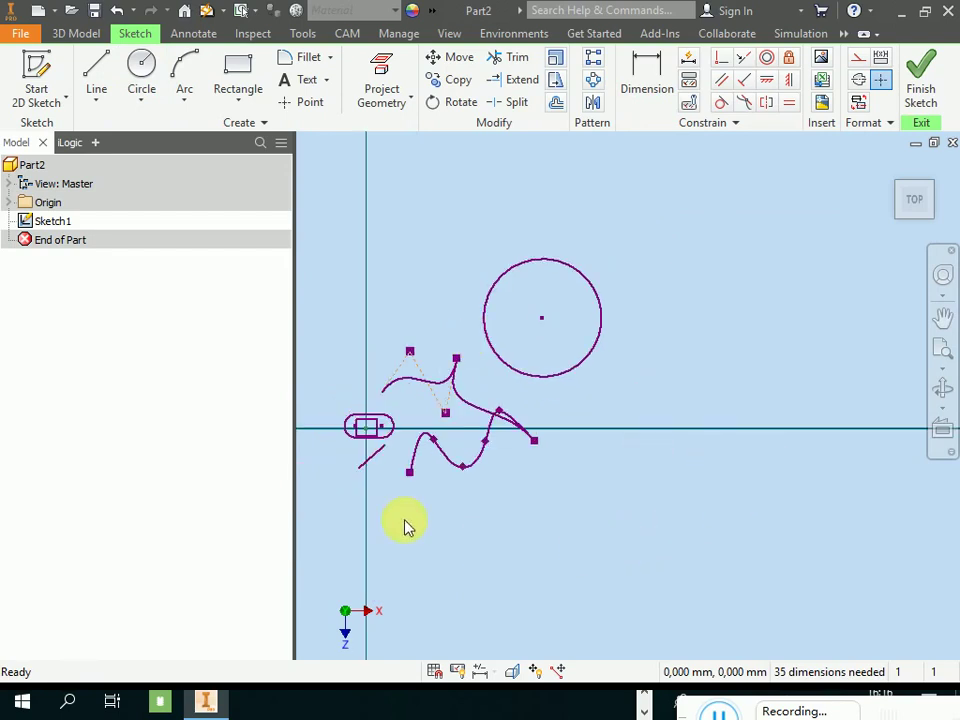
left_click(140, 102)
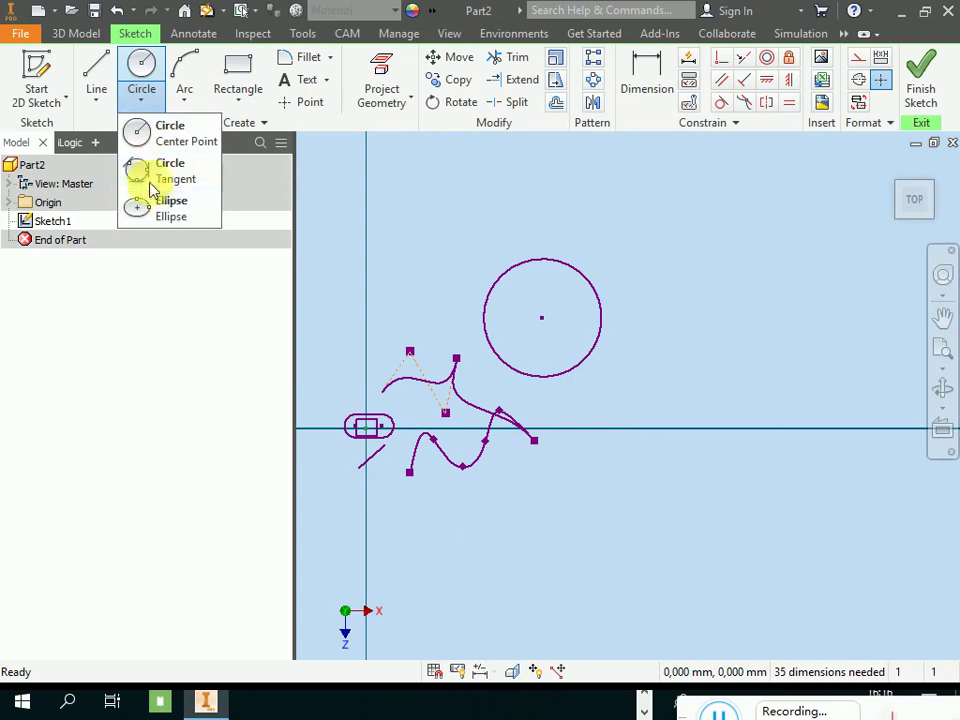
scroll(797, 551, "down", 3)
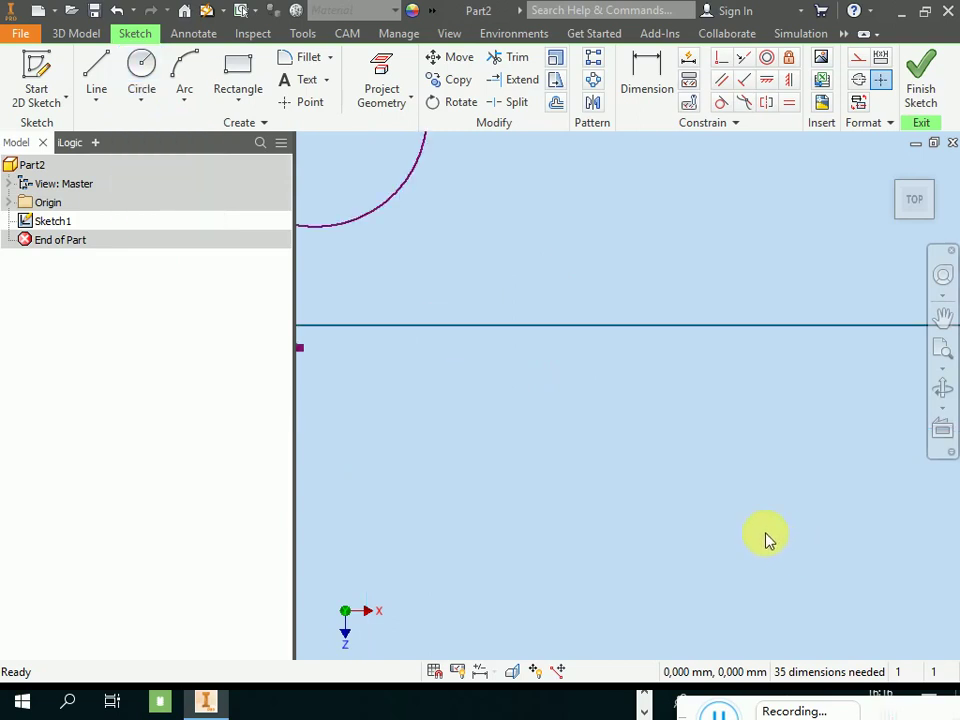
scroll(622, 480, "up", 3)
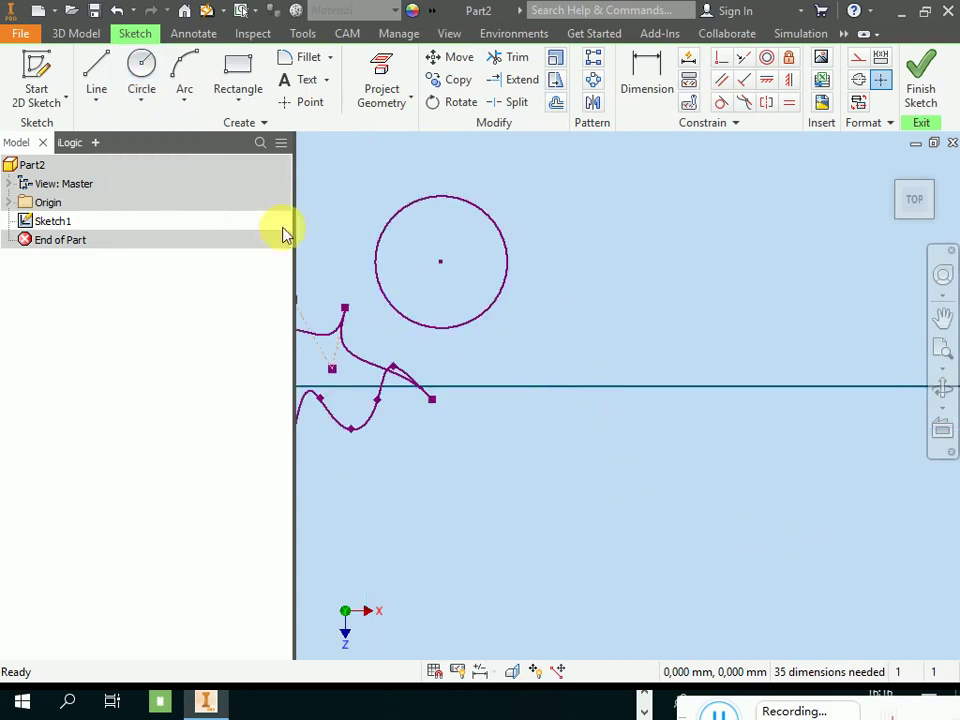
left_click(95, 62)
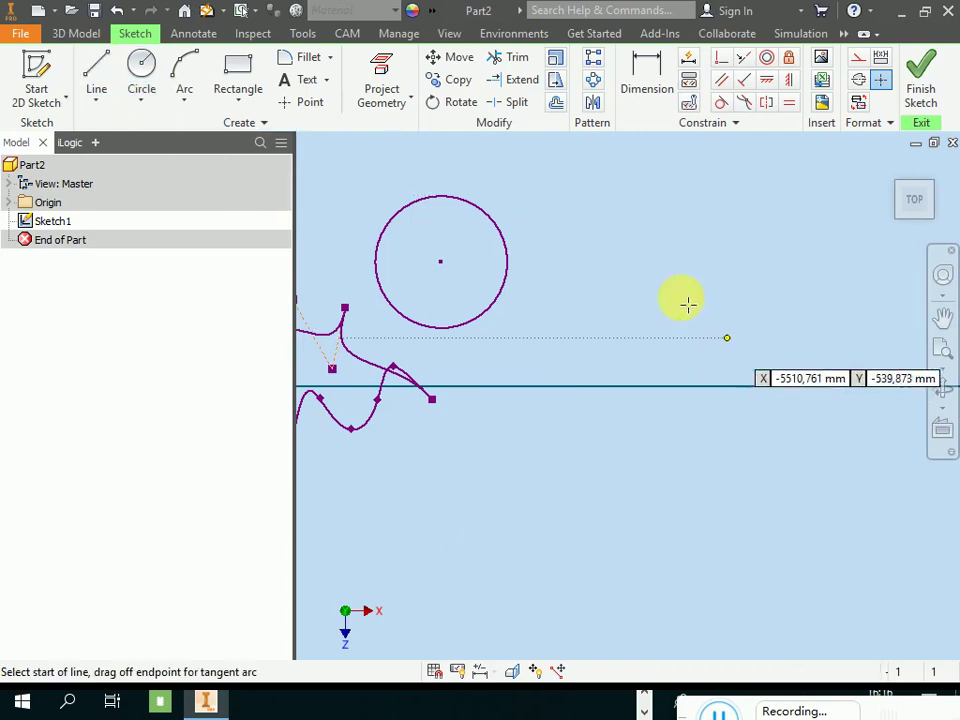
left_click(630, 231)
left_click(596, 376)
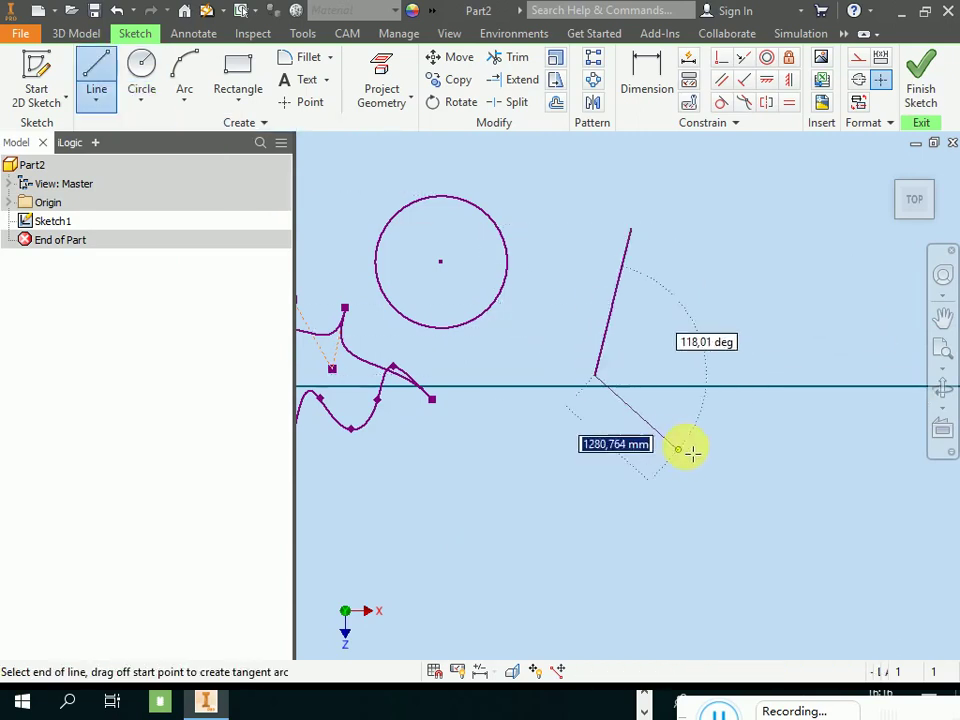
right_click(688, 450)
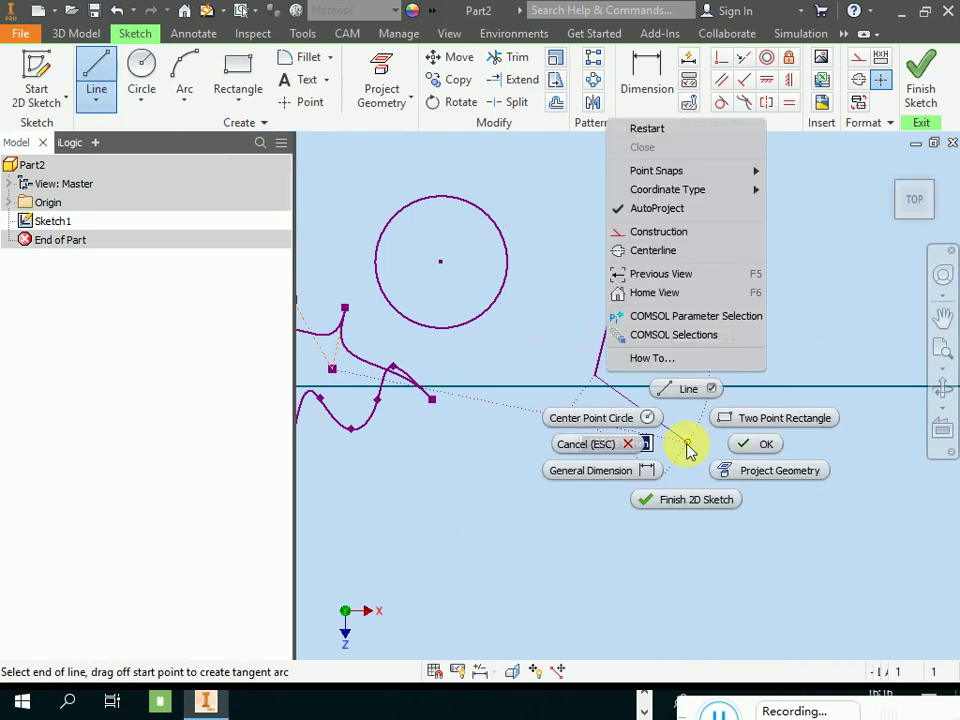
left_click(647, 134)
- Draw two more separate lines, a nearly horizontal one below the horizontal axis and a downward diagonal at the upper right, and end the Line command
left_click(654, 456)
left_click(852, 430)
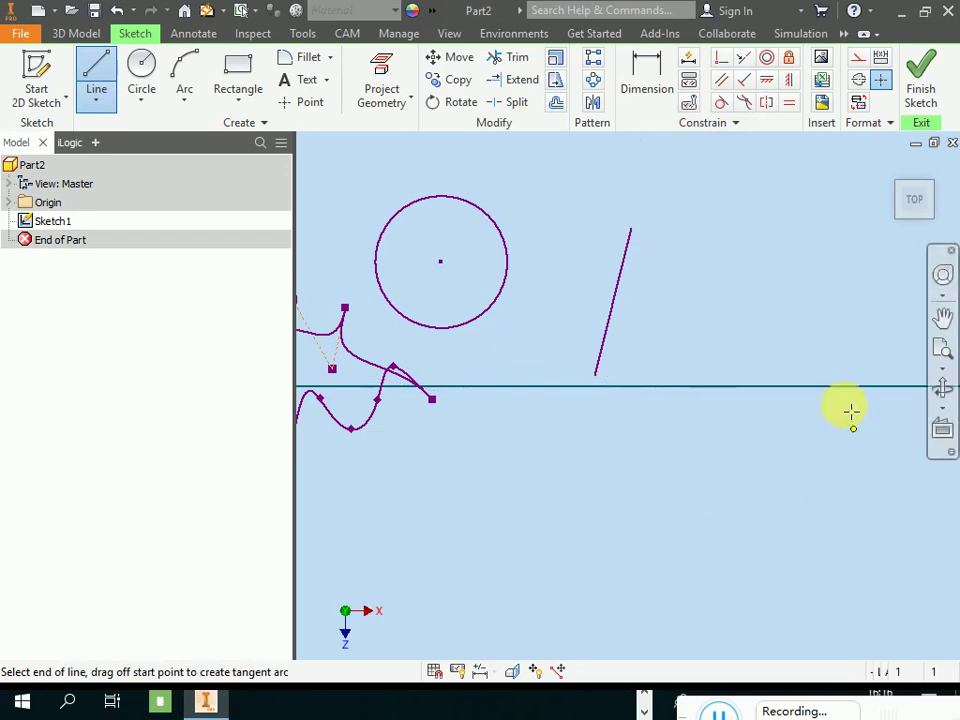
right_click(792, 285)
left_click(756, 360)
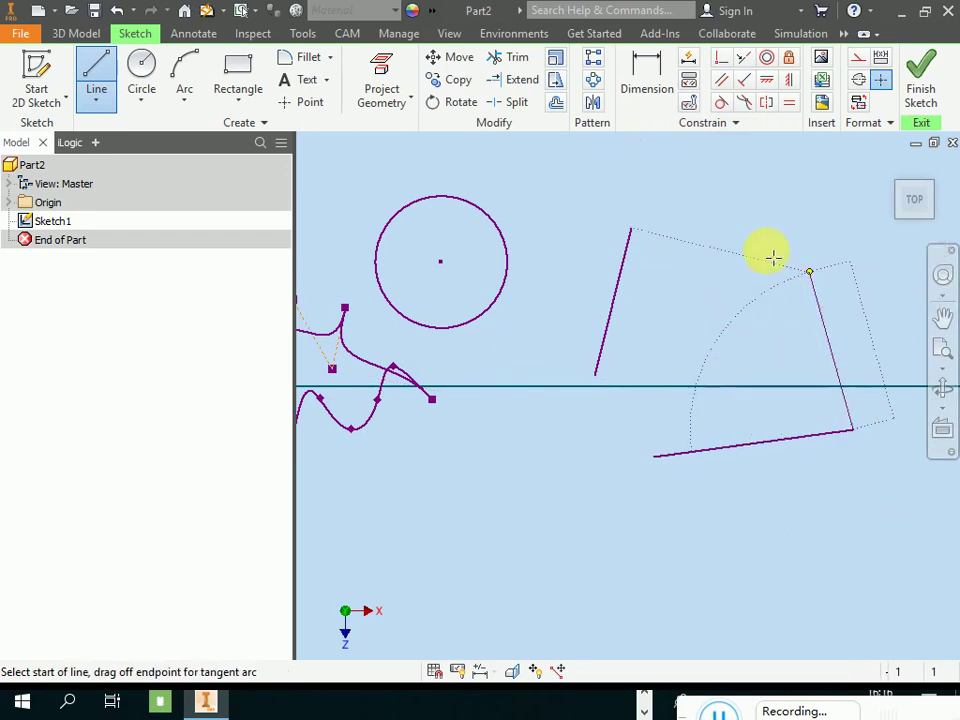
left_click(765, 178)
left_click(893, 322)
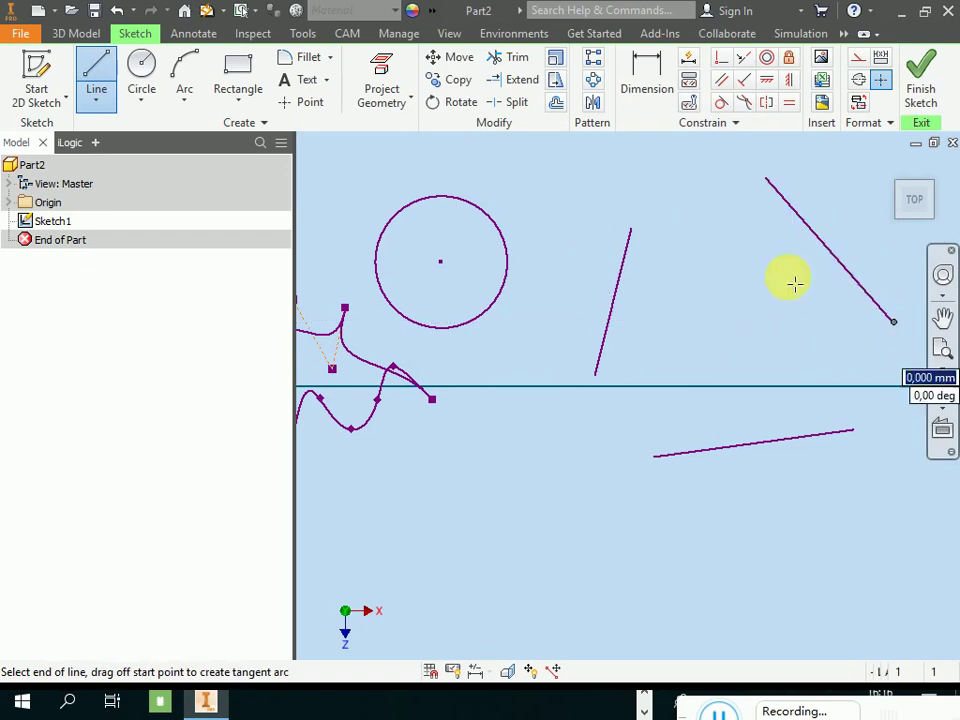
right_click(748, 265)
left_click(803, 257)
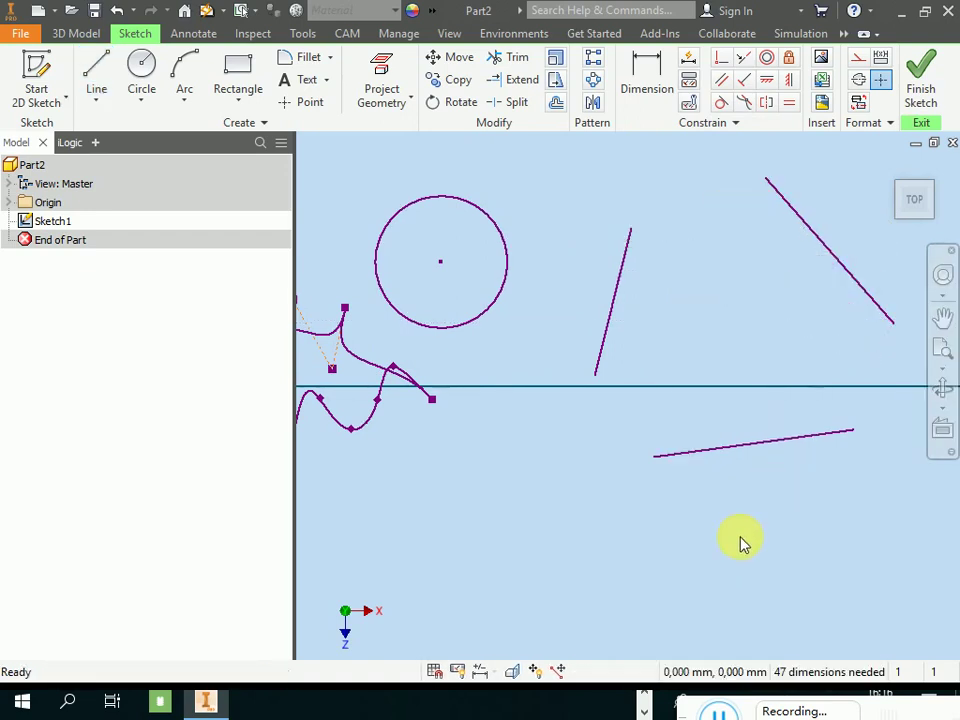
- Create a tangent circle touching the steep line, the nearly horizontal line and the diagonal line, and end the command
left_click(943, 317)
left_click_drag(750, 369, 677, 386)
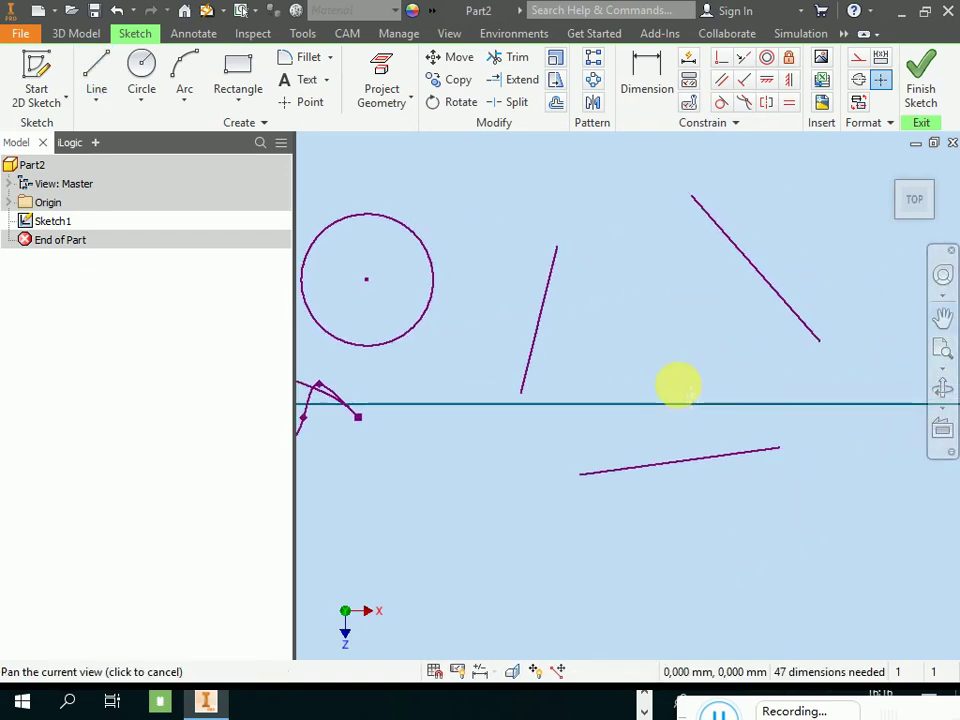
right_click(678, 380)
left_click(728, 370)
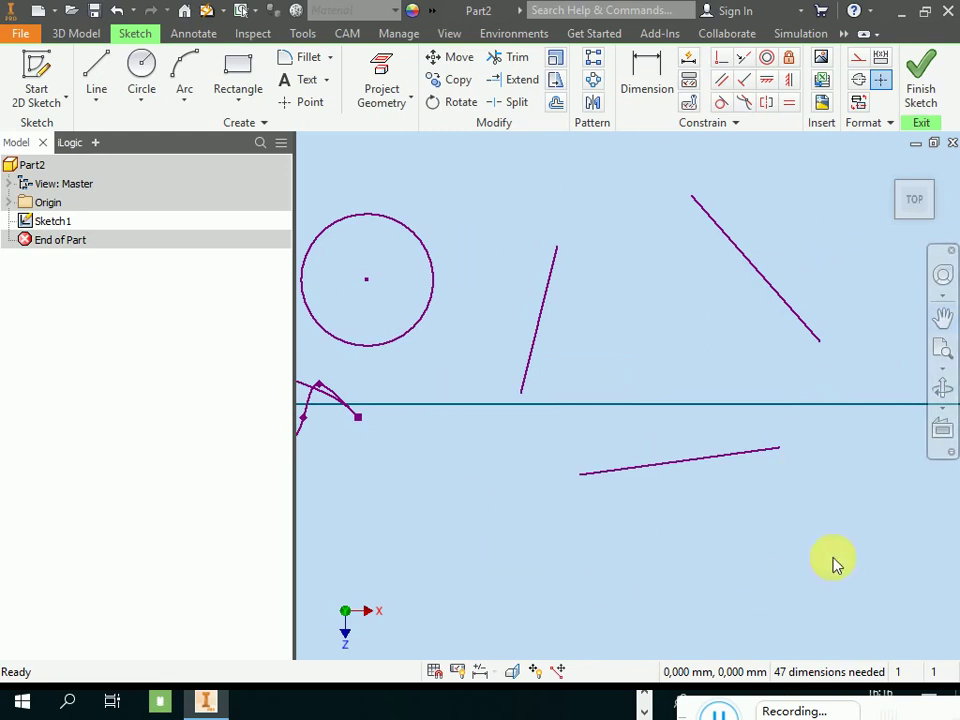
left_click(757, 270)
left_click(141, 106)
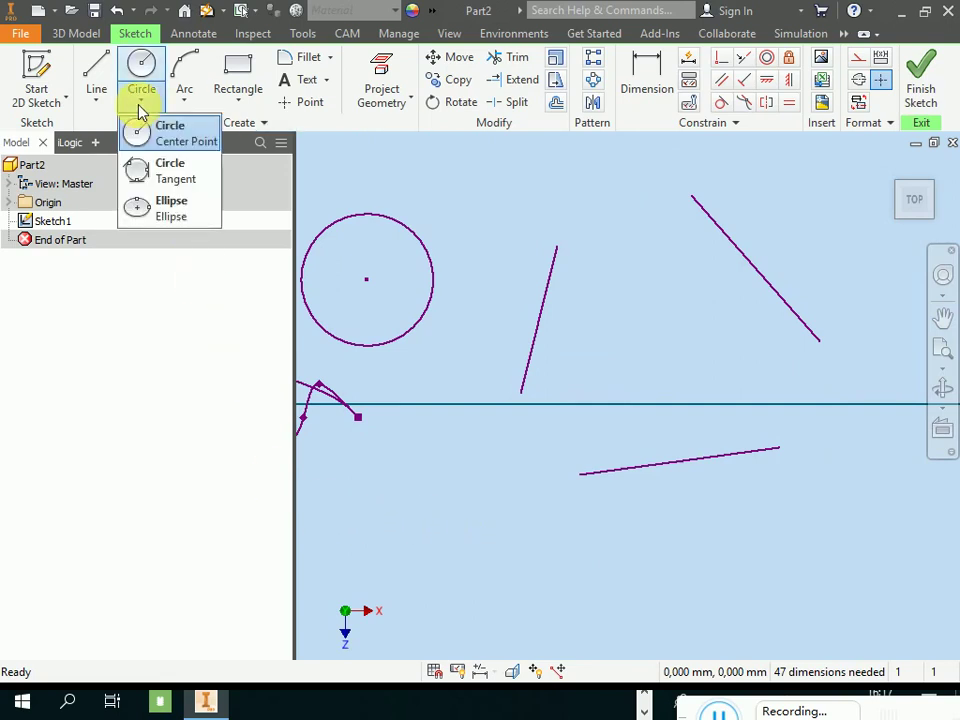
left_click(170, 175)
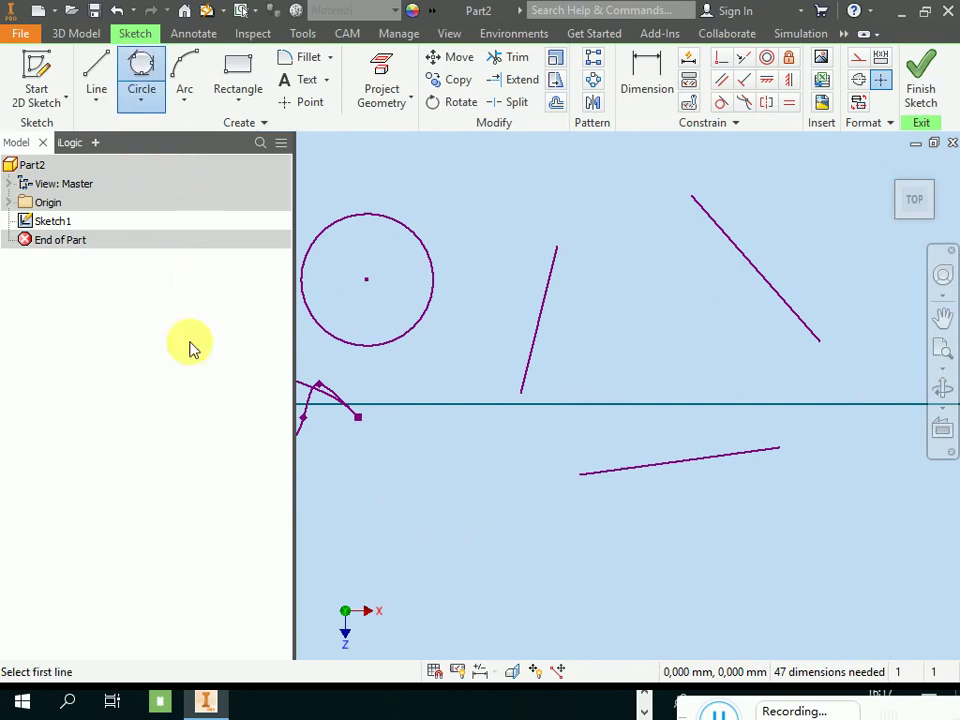
left_click(537, 344)
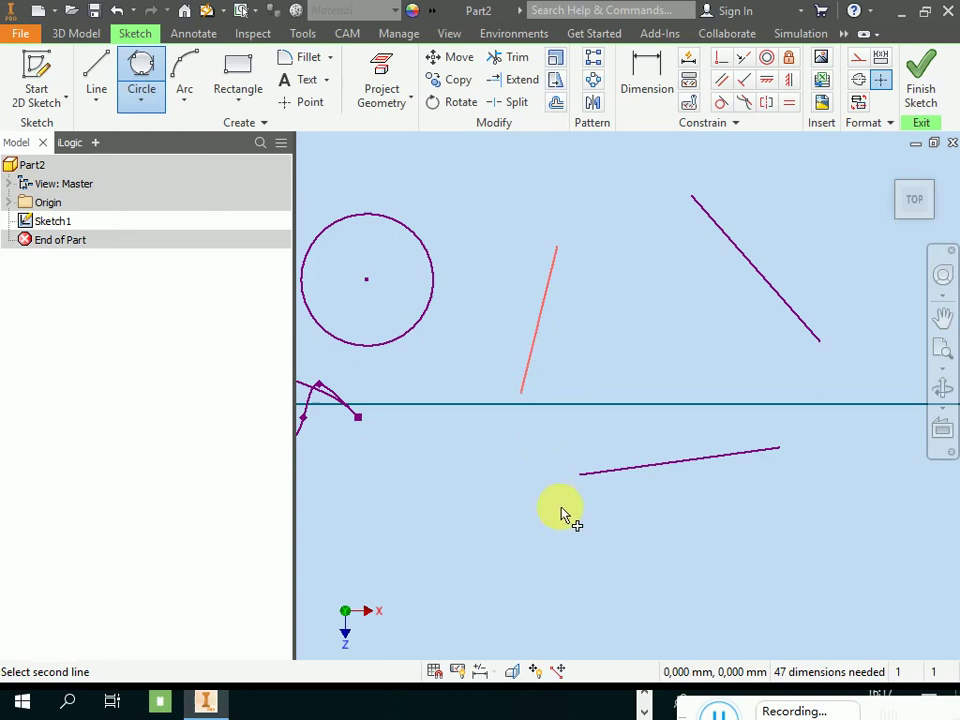
left_click(706, 463)
left_click(793, 314)
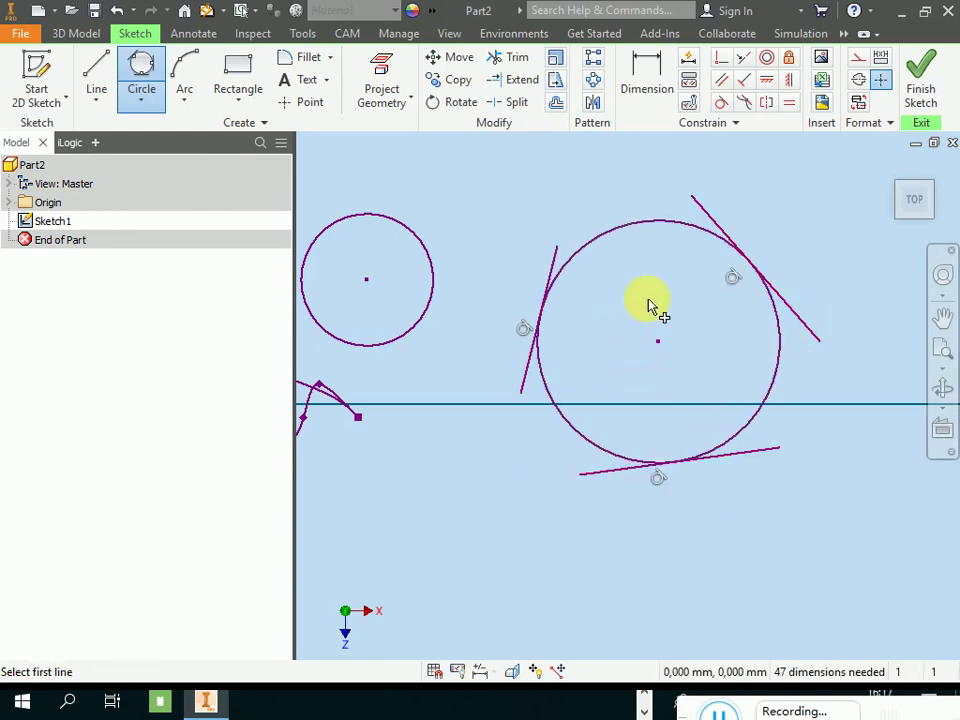
right_click(648, 305)
key("Escape")
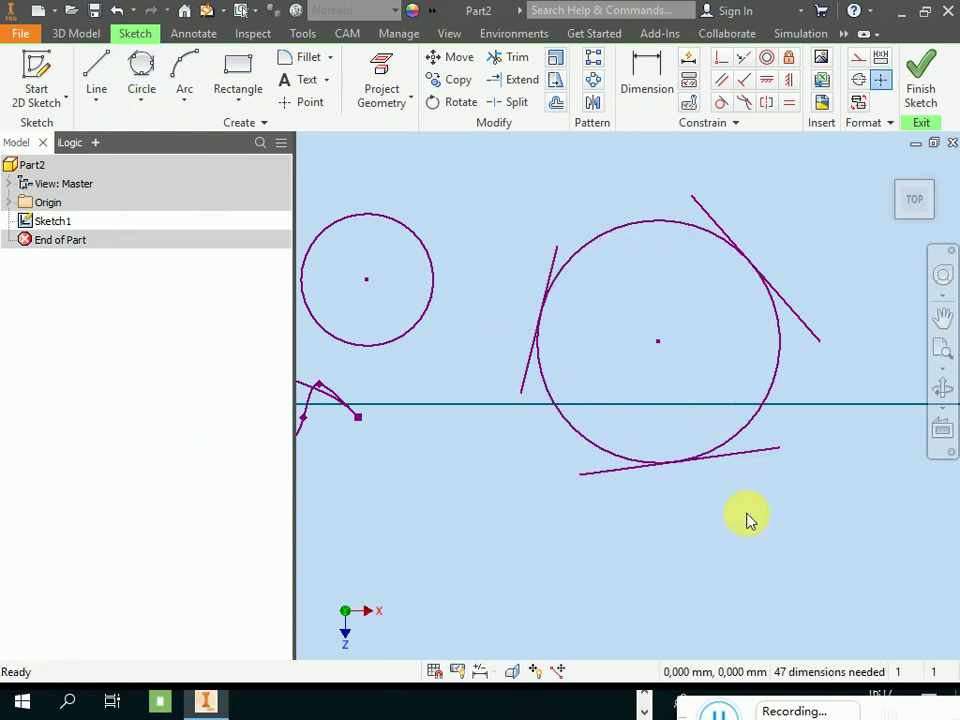
- Draw an ellipse with a horizontal major axis in the empty area below the tangent circle
left_click(150, 108)
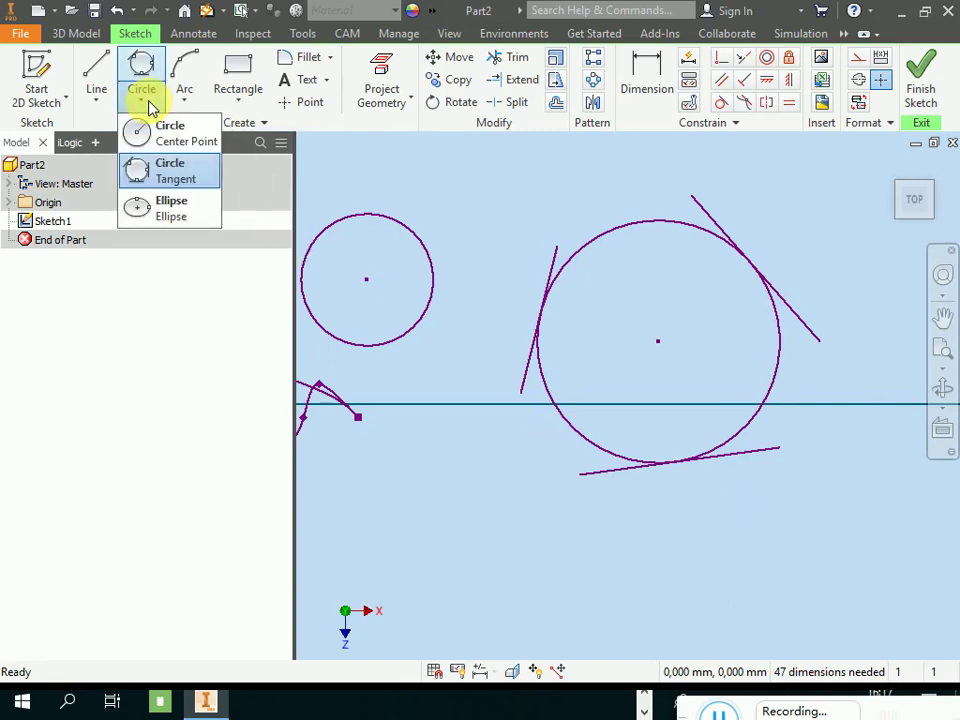
left_click(165, 212)
scroll(575, 186, "down", 4)
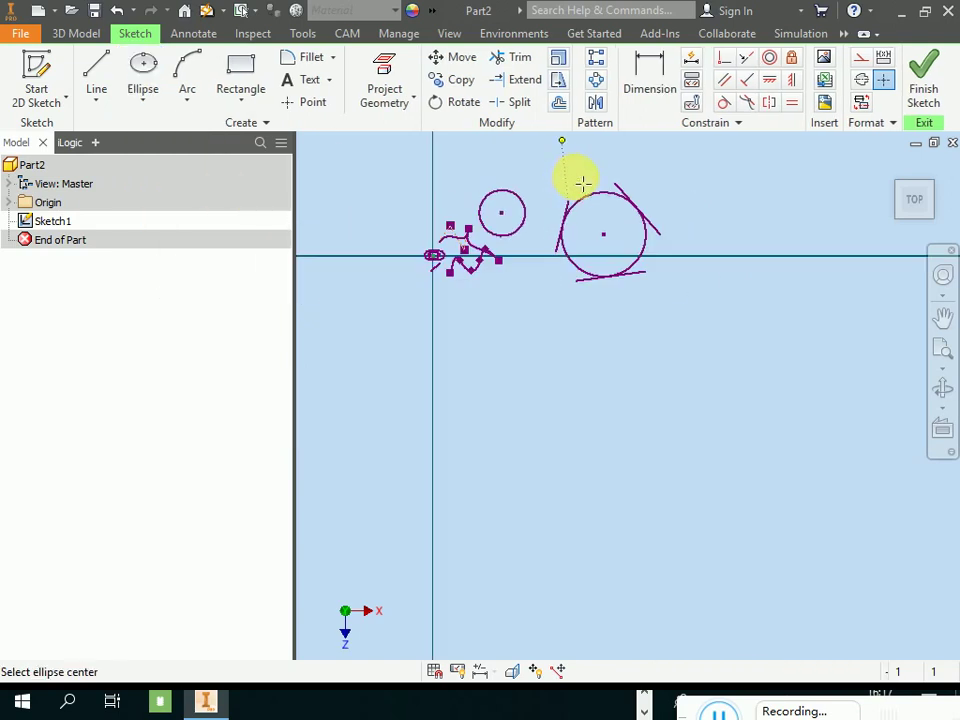
scroll(550, 320, "up", 3)
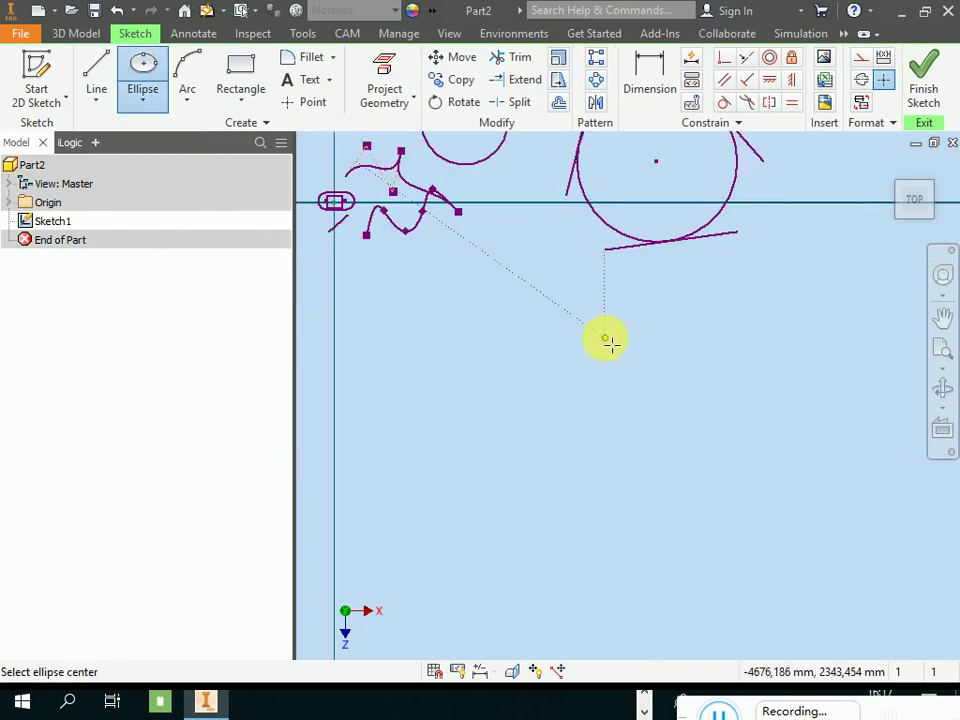
left_click(606, 339)
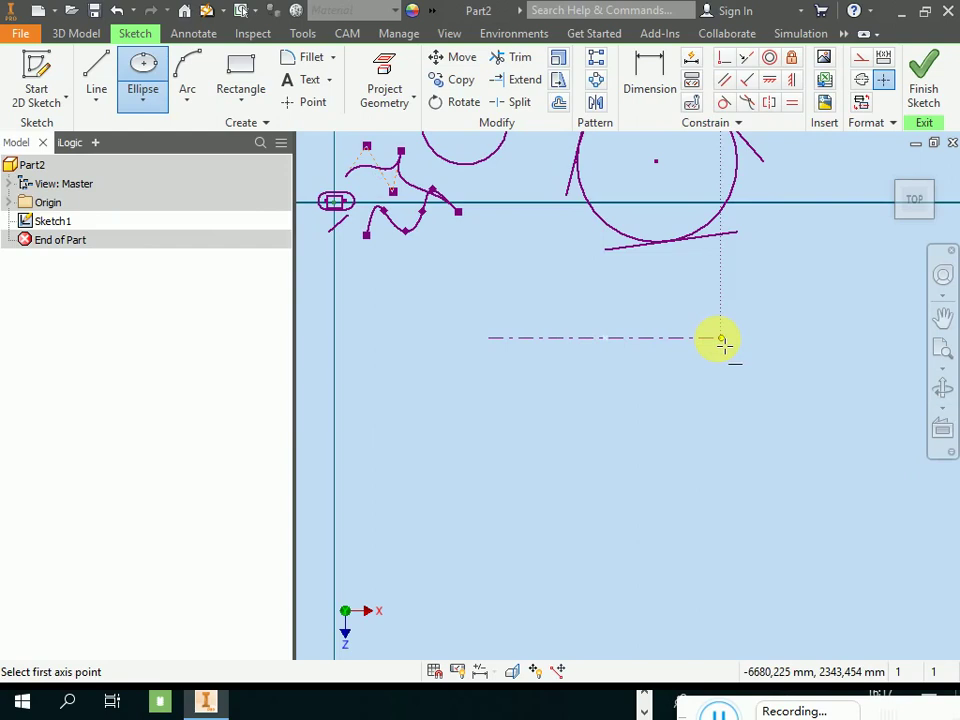
left_click(703, 344)
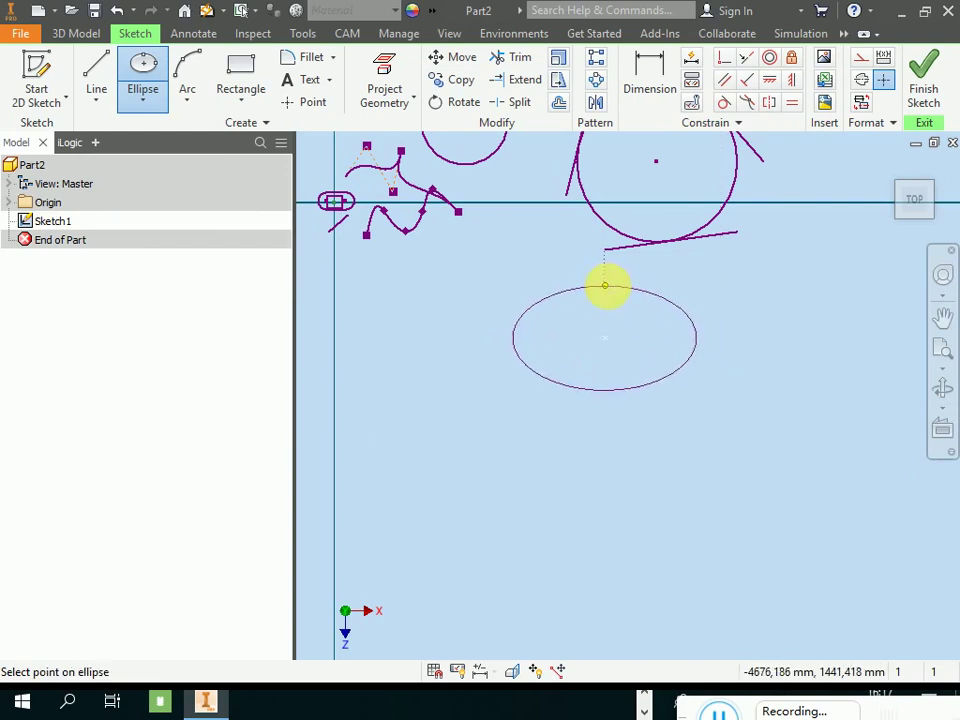
left_click(604, 286)
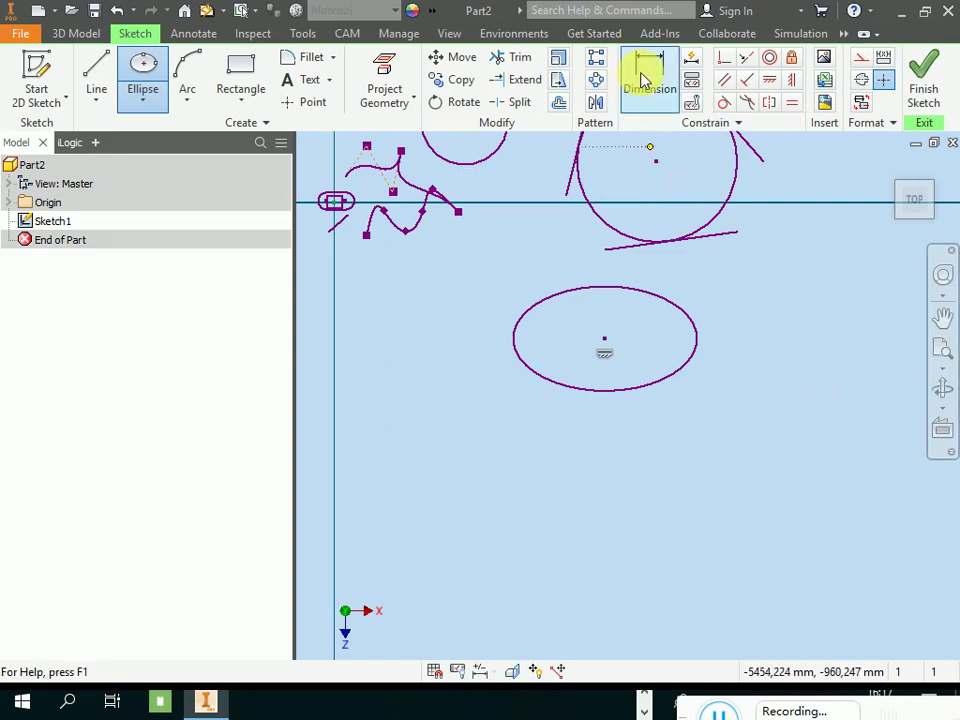
- Draw a second, tilted ellipse to the right of the horizontal one, and end the Ellipse command
scroll(410, 487, "down", 3)
scroll(659, 429, "up", 3)
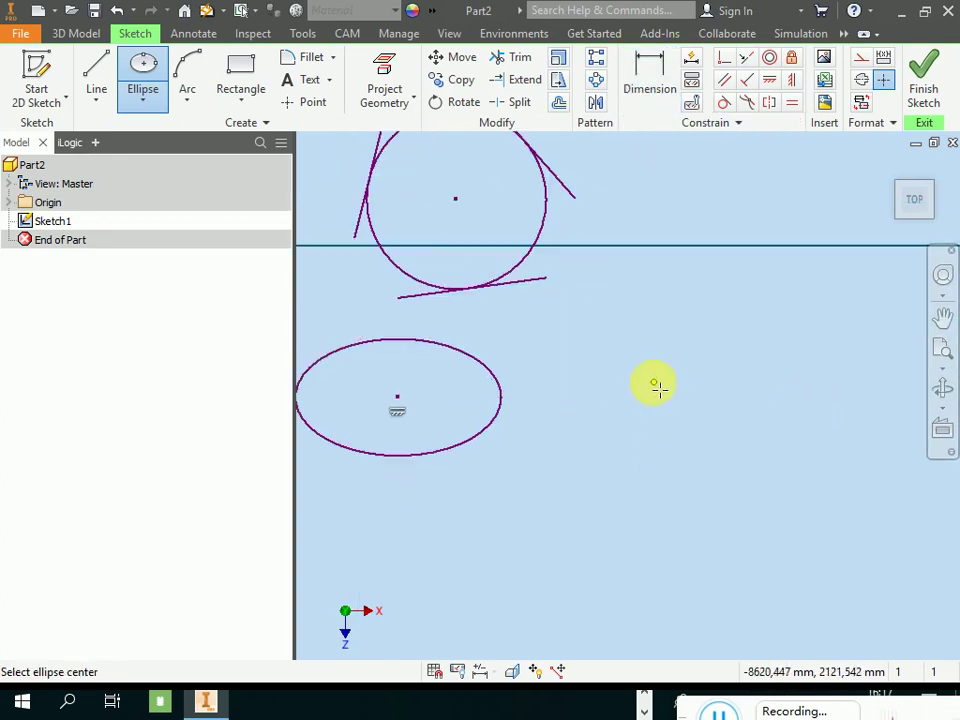
left_click(519, 458)
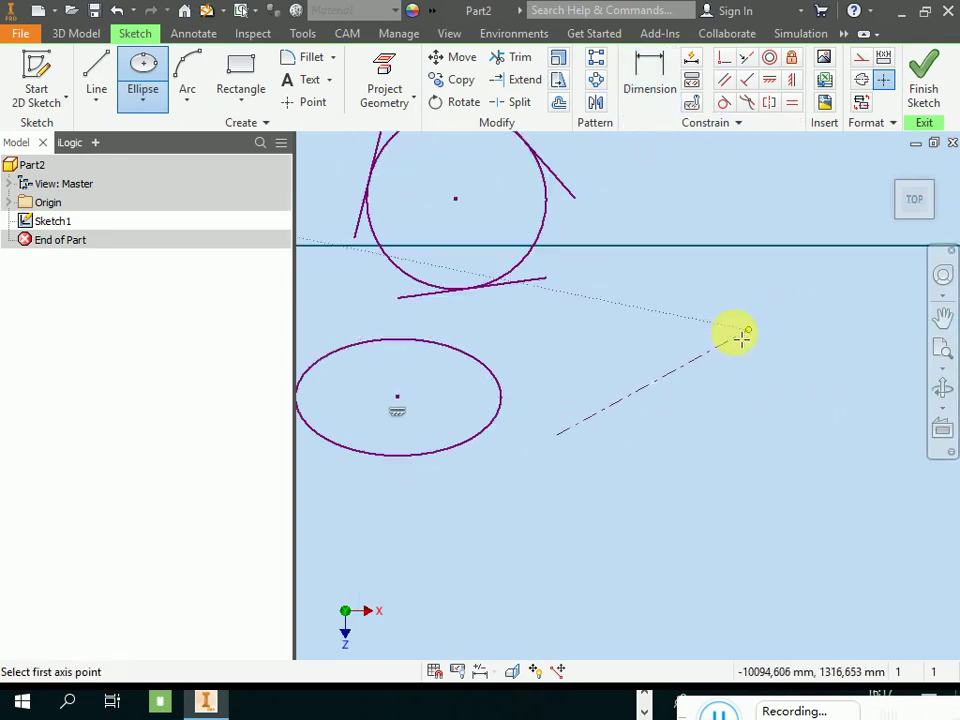
left_click(711, 352)
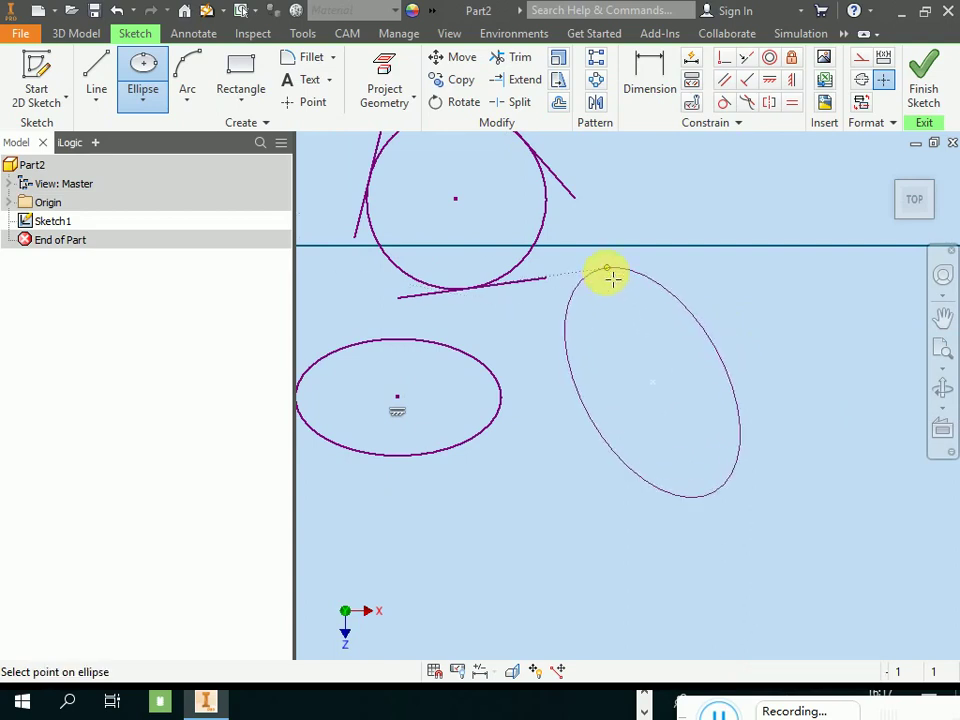
left_click(614, 278)
right_click(800, 280)
key("Escape")
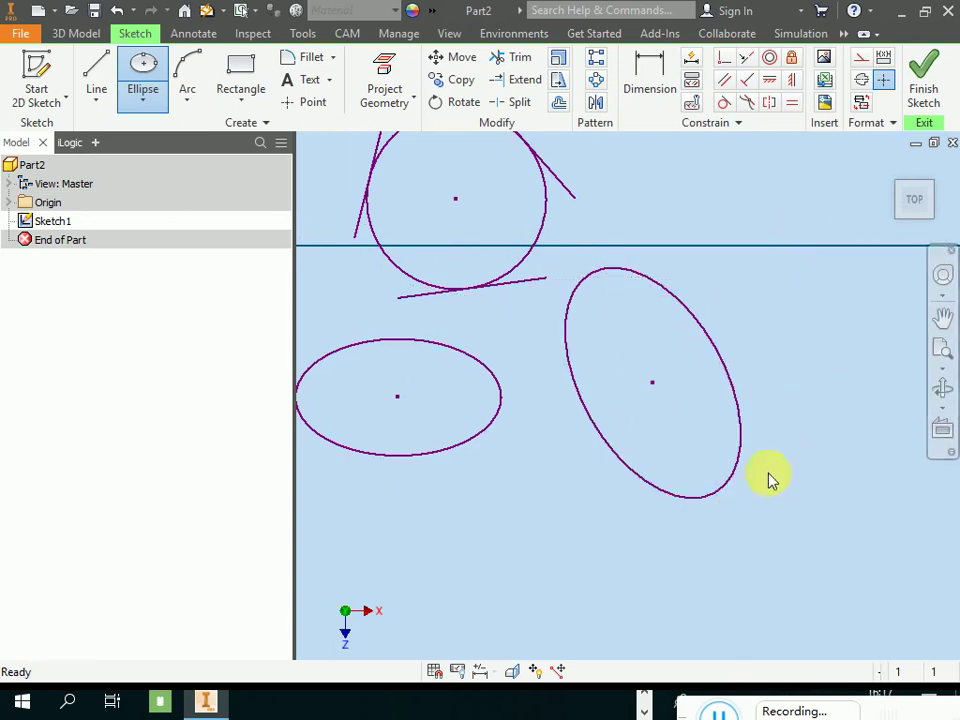
scroll(767, 480, "down", 3)
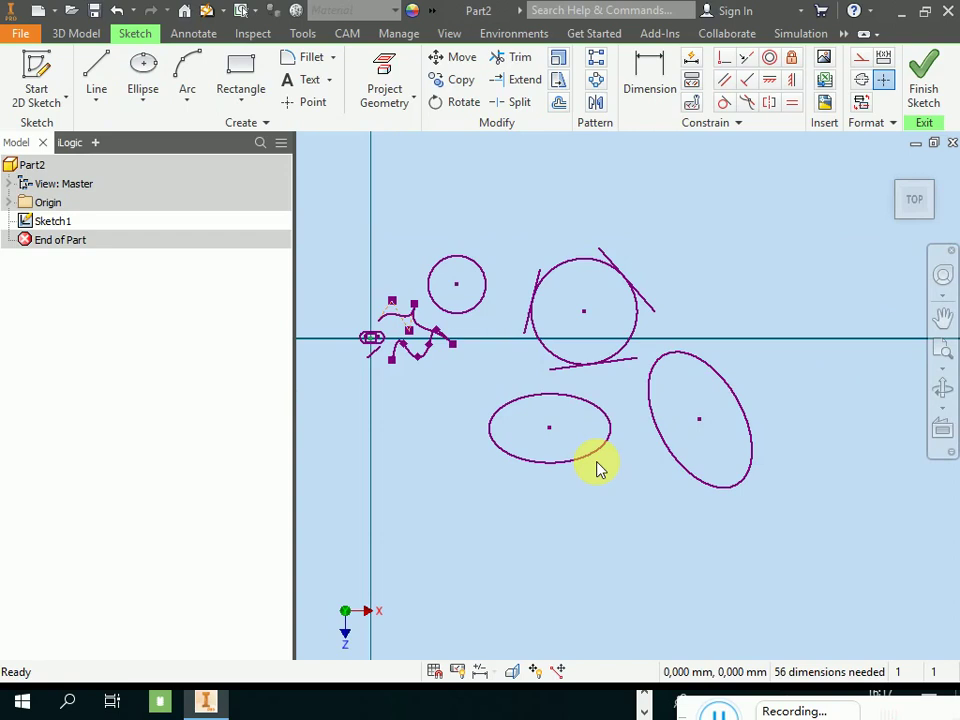
left_click(141, 106)
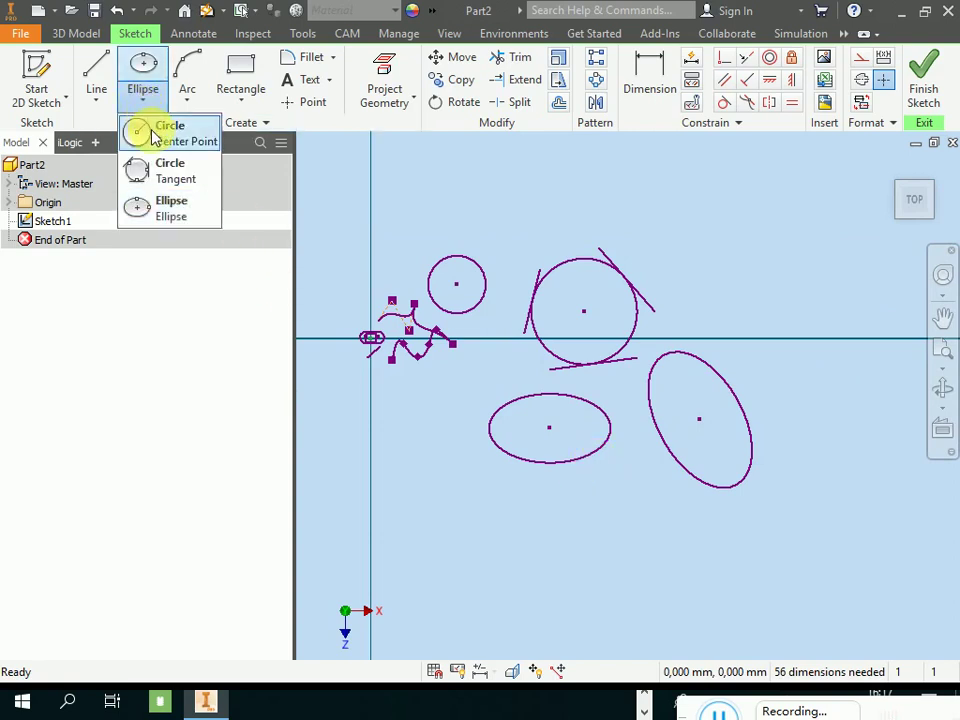
left_click(152, 133)
key("Escape")
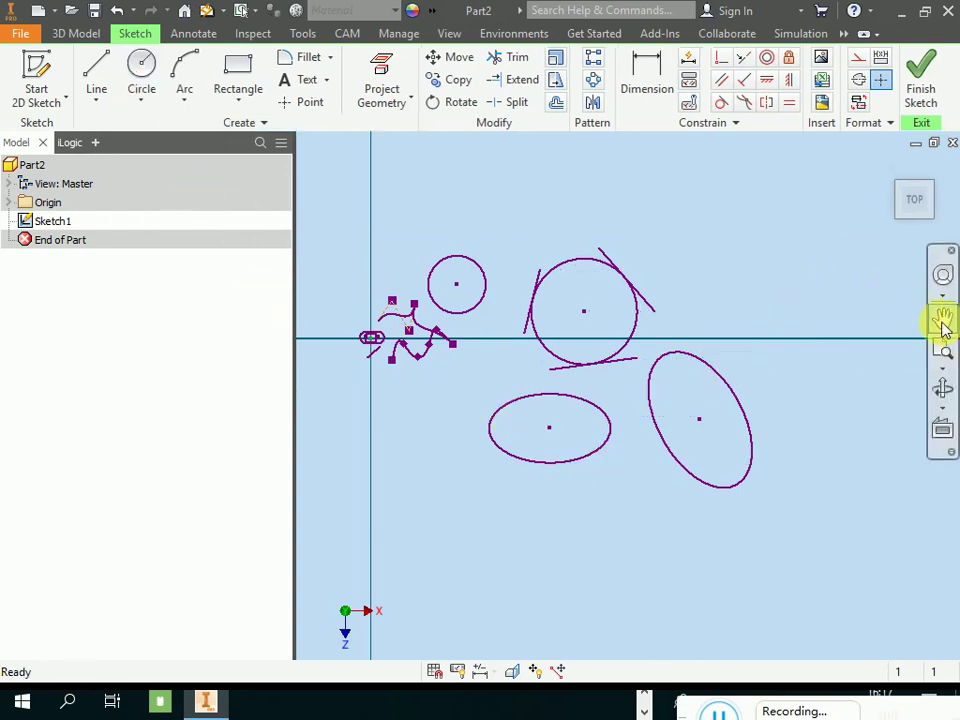
- Draw a three-point arc with a radius of about 2190 mm above and right of the tangent circle, and end the command
left_click_drag(713, 317, 662, 410)
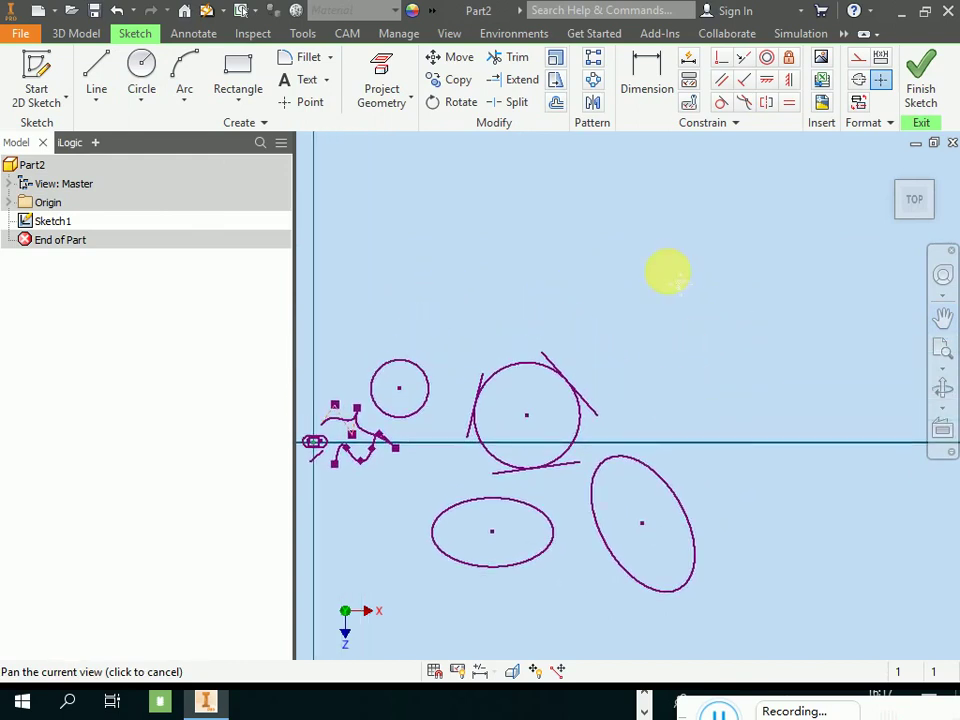
right_click(669, 270)
left_click(741, 274)
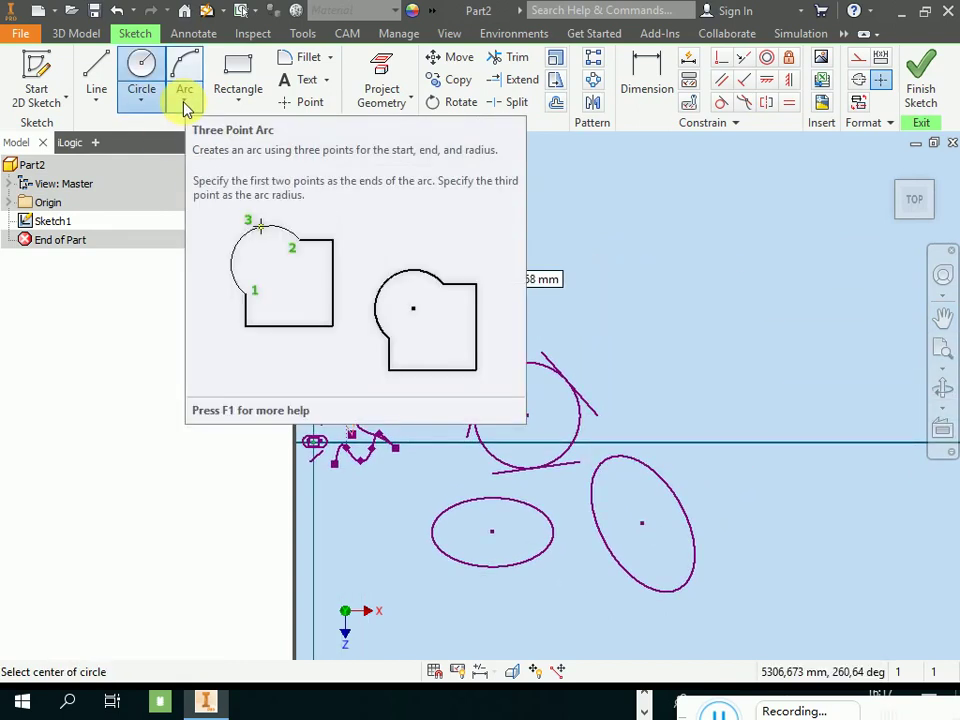
left_click(184, 102)
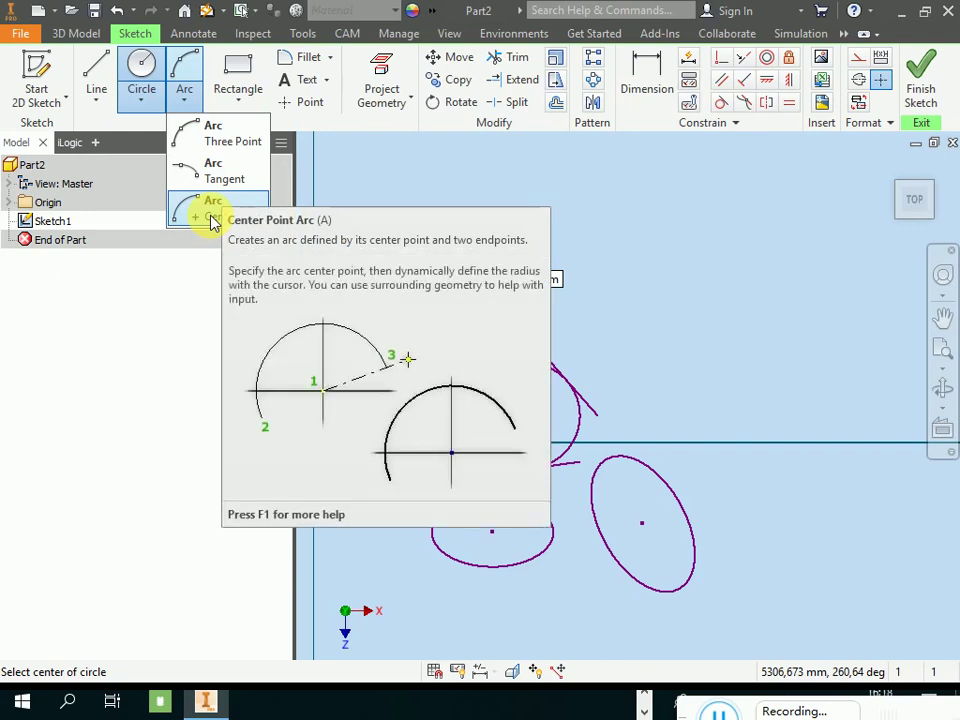
left_click(210, 138)
scroll(446, 439, "down", 3)
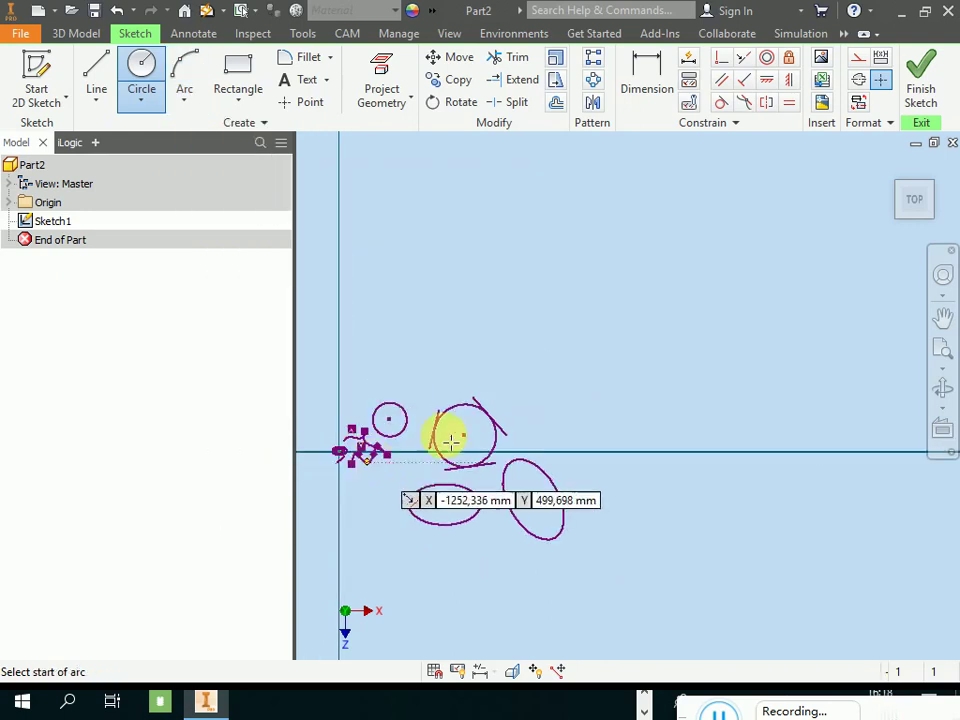
scroll(564, 339, "up", 4)
scroll(830, 338, "down", 3)
scroll(675, 388, "up", 5)
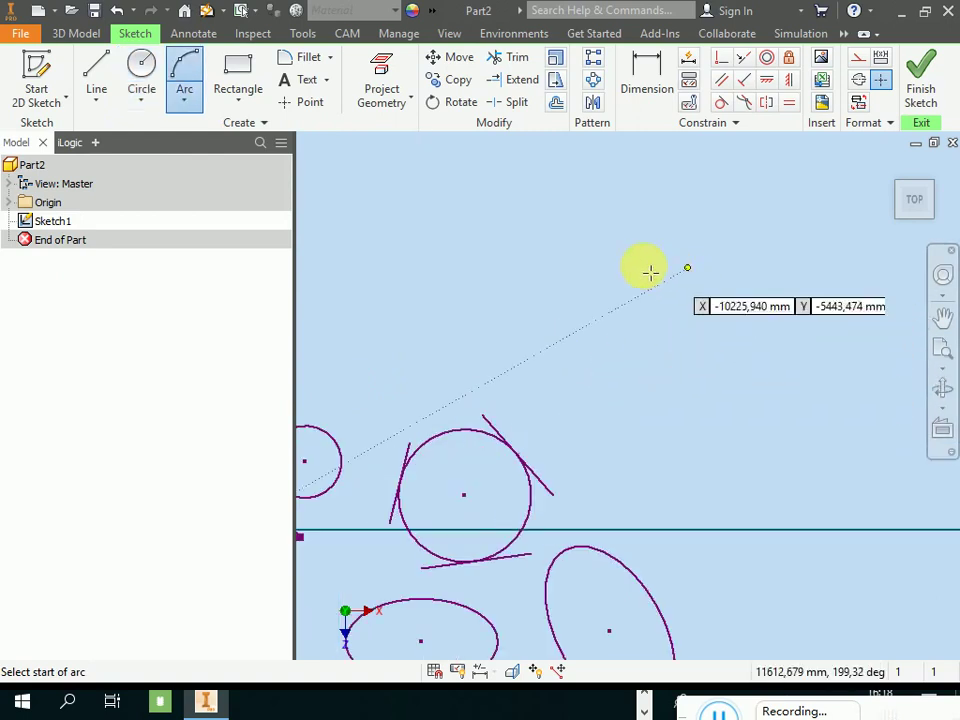
left_click(607, 229)
left_click(649, 561)
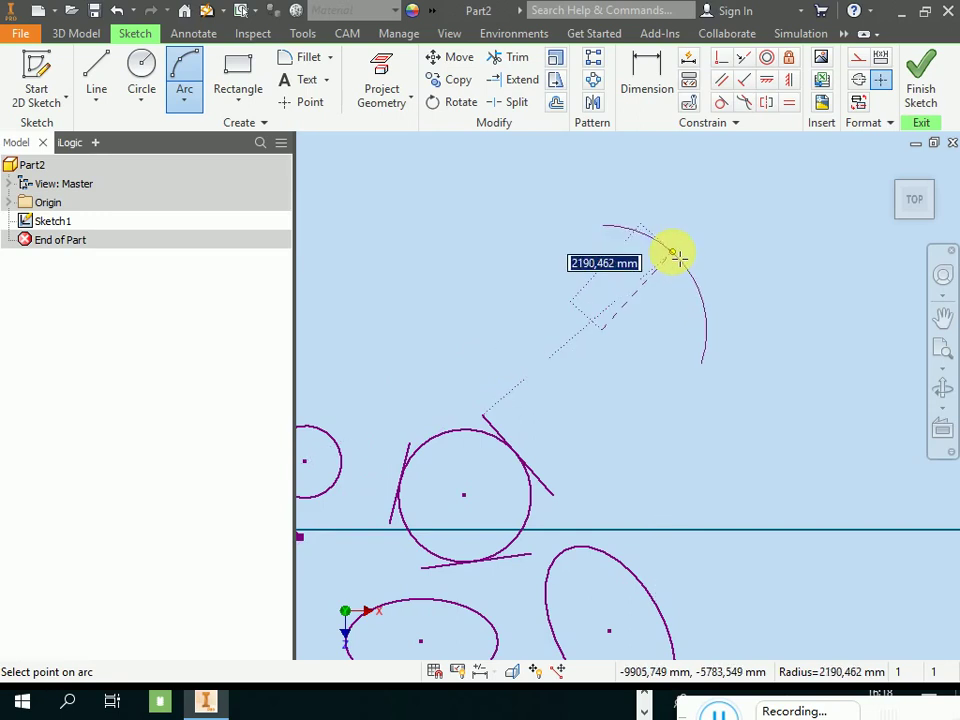
left_click(678, 258)
right_click(756, 209)
left_click(808, 212)
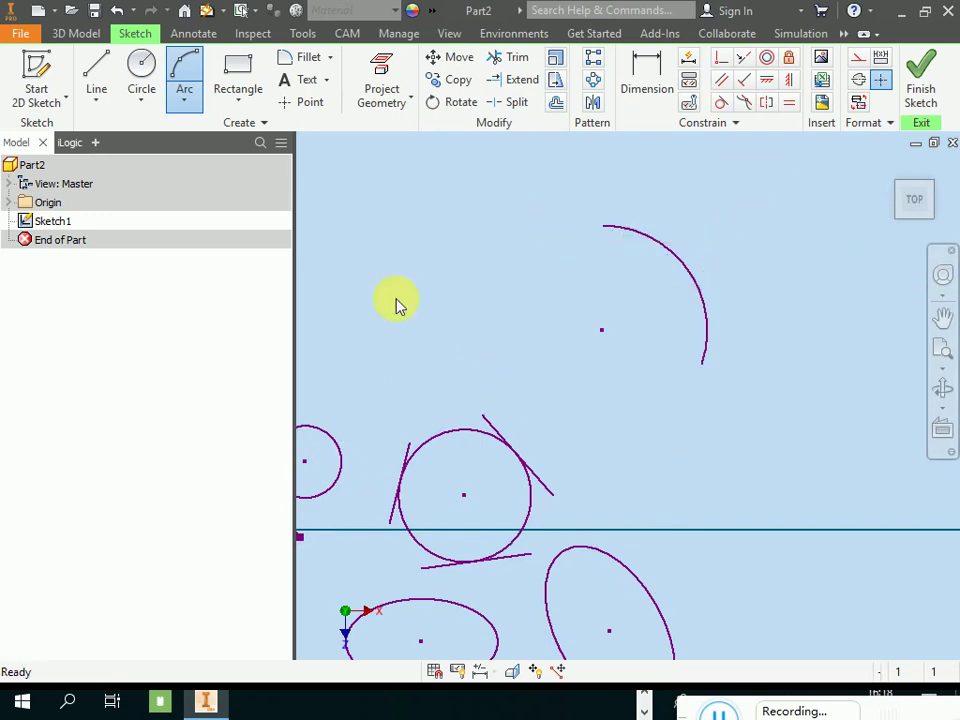
- Draw a short horizontal line in the empty area to the right of the three-point arc, and end the Line command
left_click(184, 104)
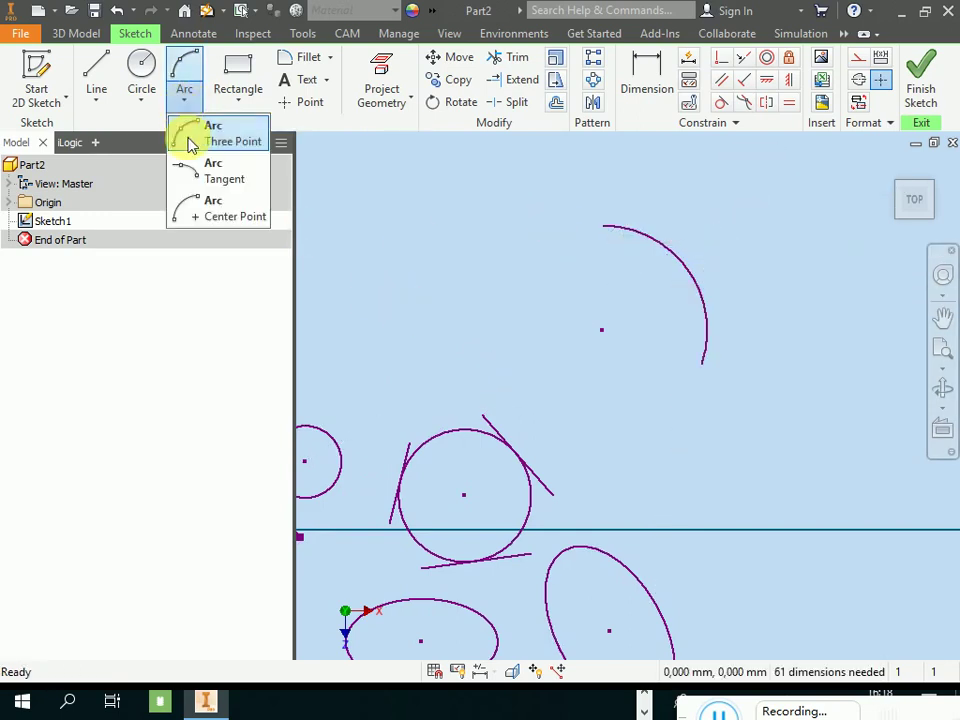
left_click(428, 240)
scroll(316, 178, "down", 5)
scroll(540, 180, "up", 3)
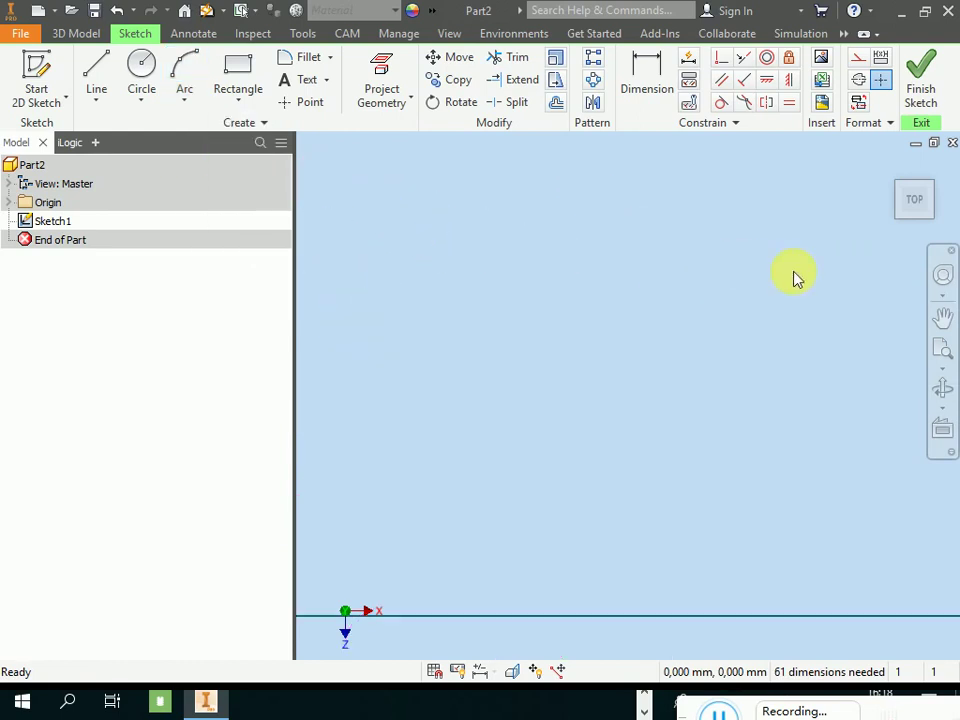
left_click(96, 68)
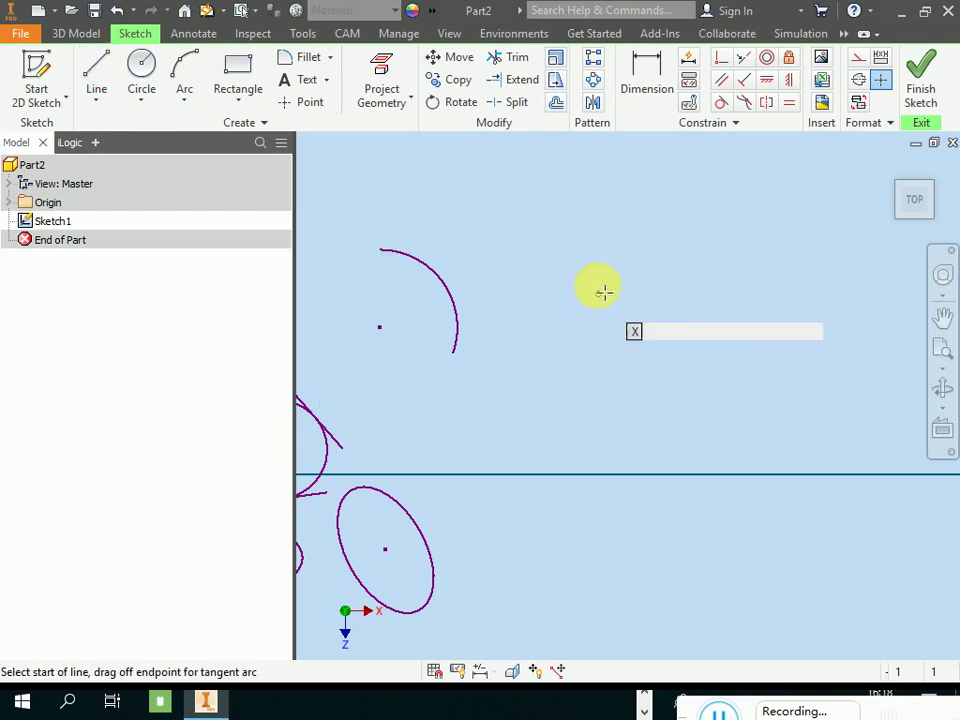
left_click(571, 221)
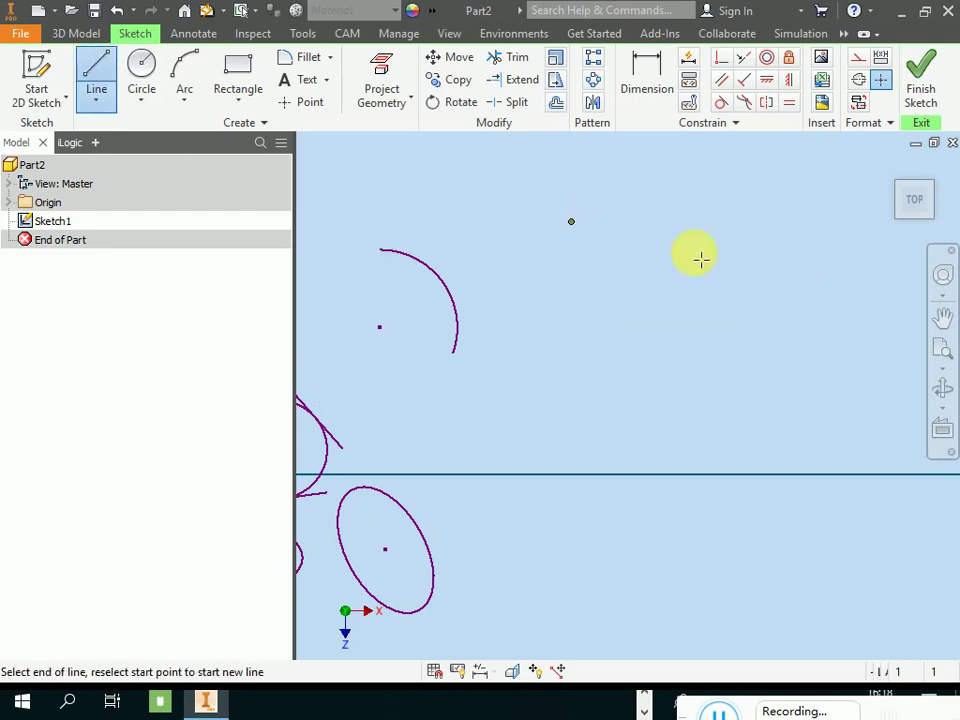
left_click(641, 221)
right_click(767, 180)
left_click(680, 176)
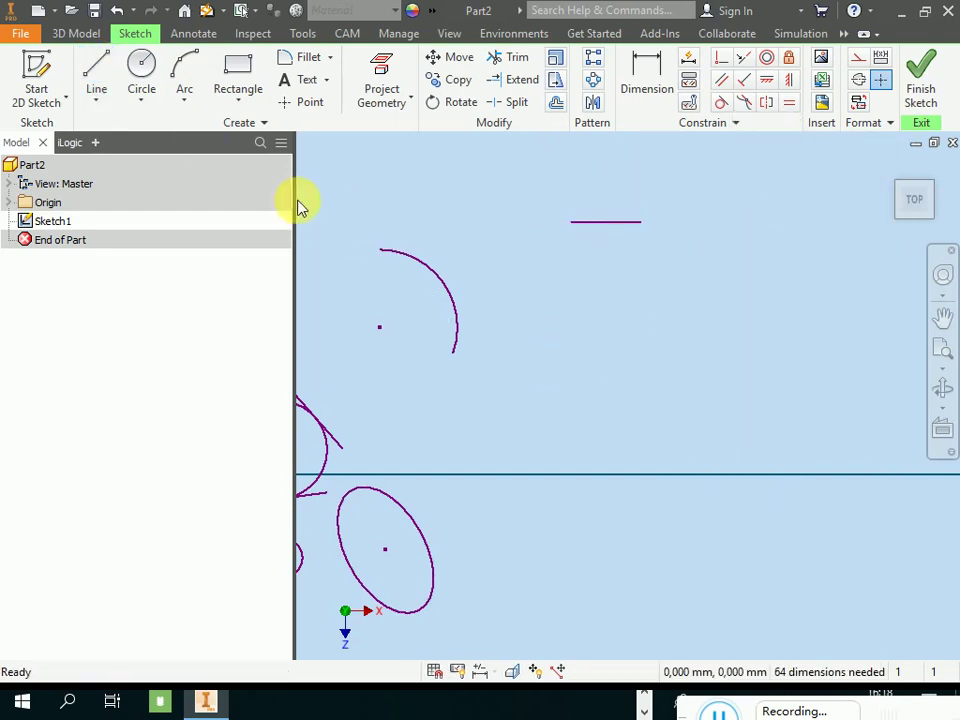
- Draw a tangent arc curving down from the short line's right endpoint as a half circle of about 1660 mm radius, and end the command
left_click(185, 100)
left_click(204, 168)
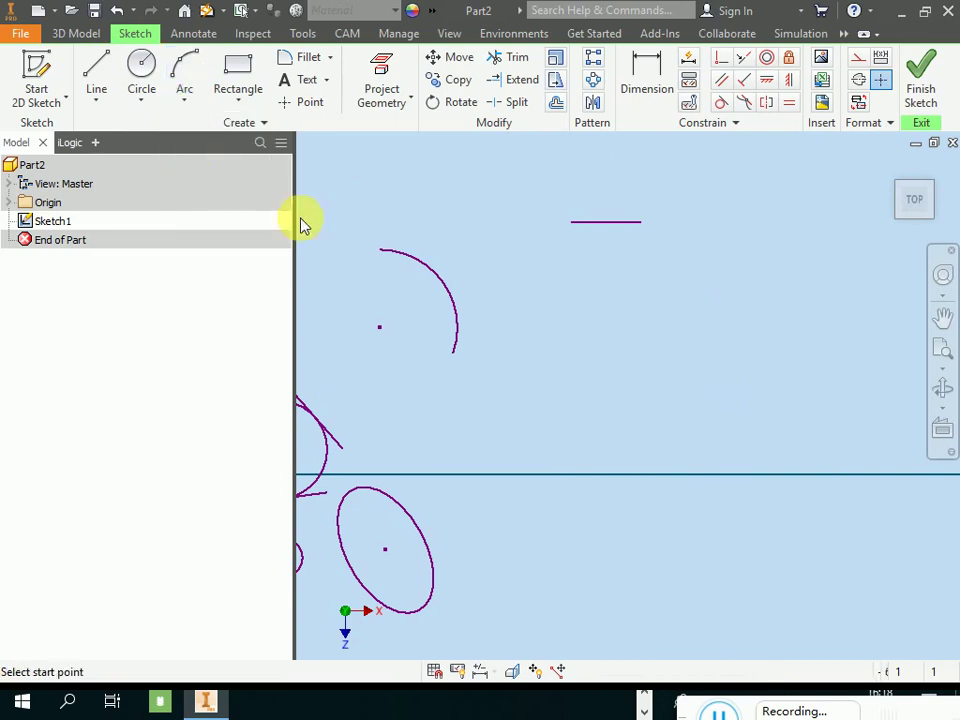
left_click(641, 222)
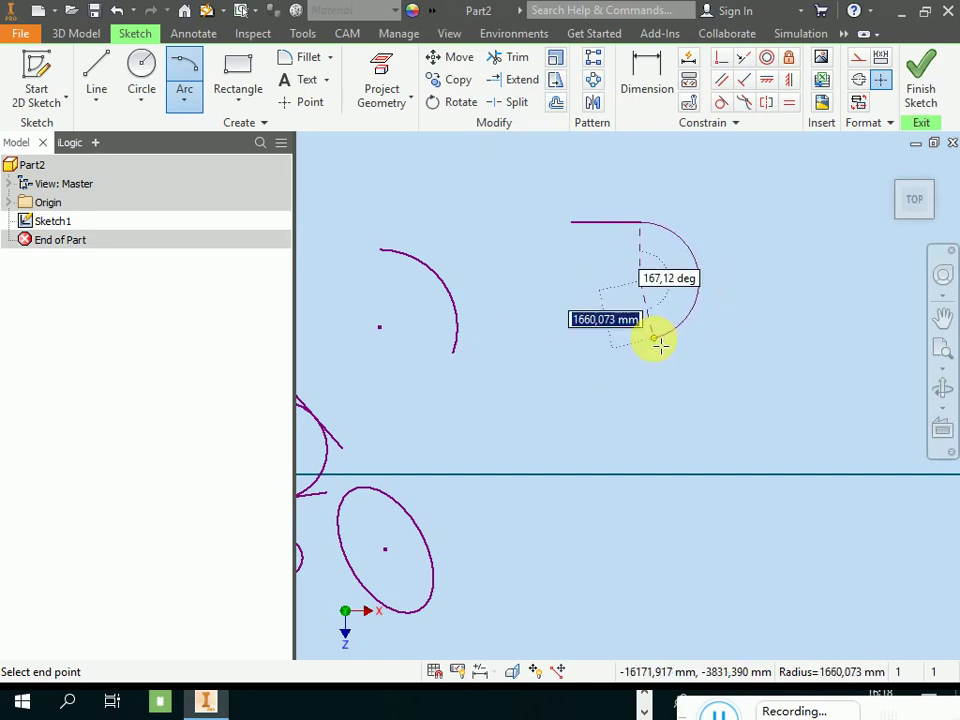
key("Escape")
right_click(790, 243)
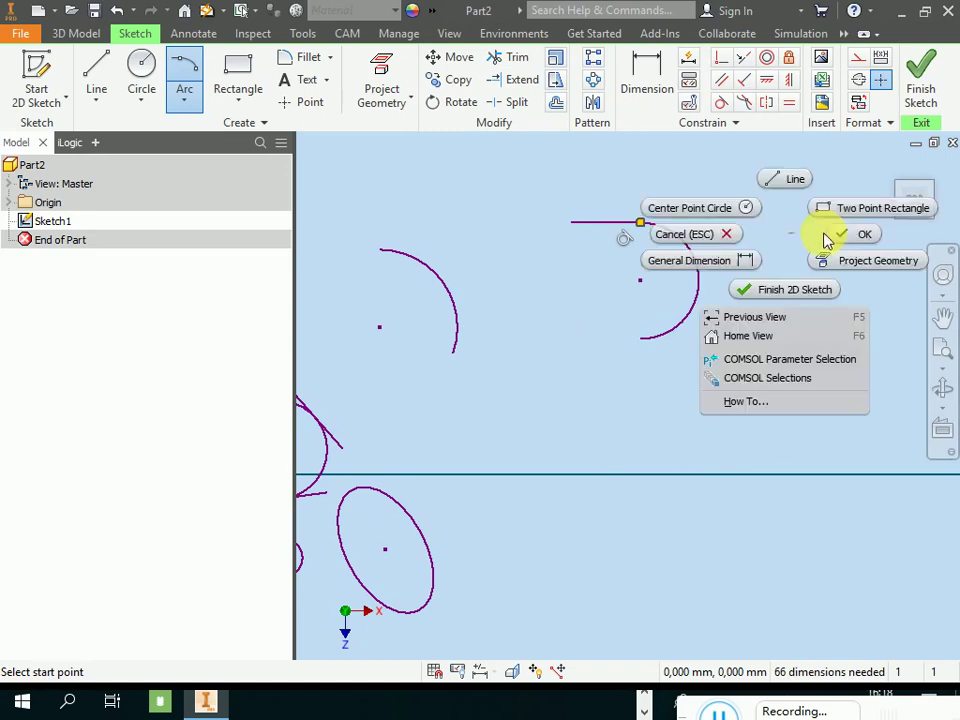
left_click(852, 234)
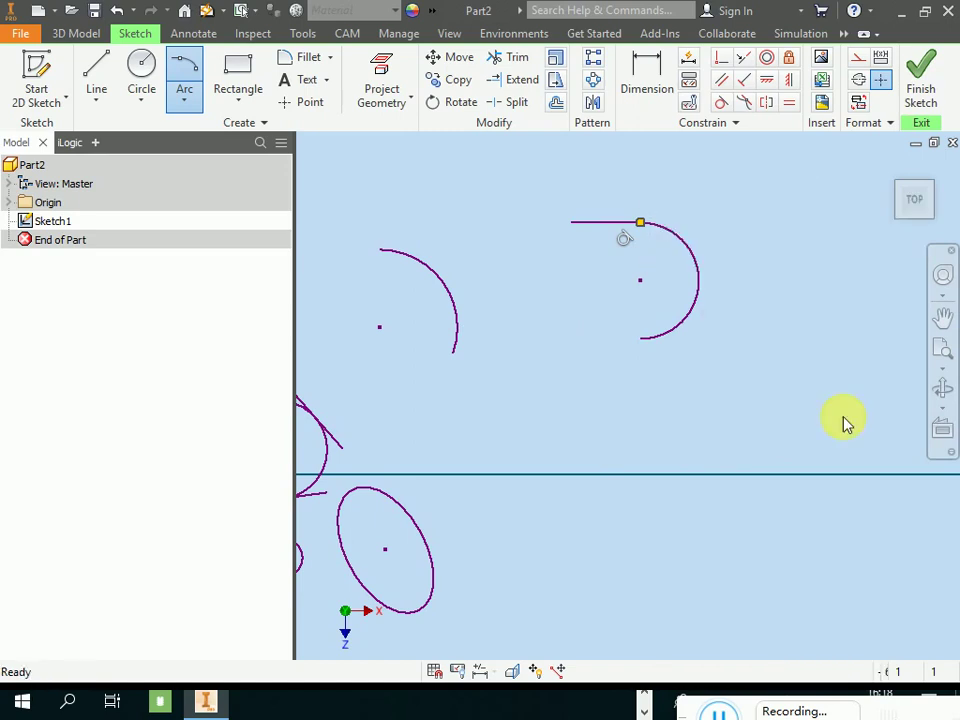
- Draw a large center-point arc open at its upper right, centred just below the horizontal axis beneath the tangent arc, and end the command
left_click(181, 106)
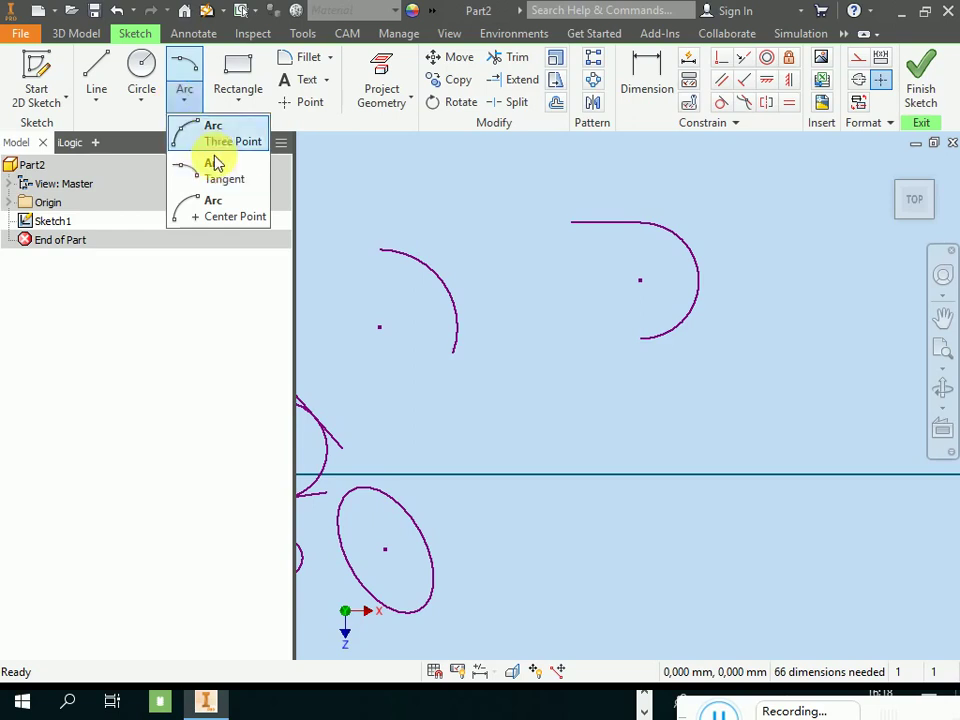
left_click(210, 212)
scroll(450, 205, "down", 2)
scroll(508, 368, "up", 2)
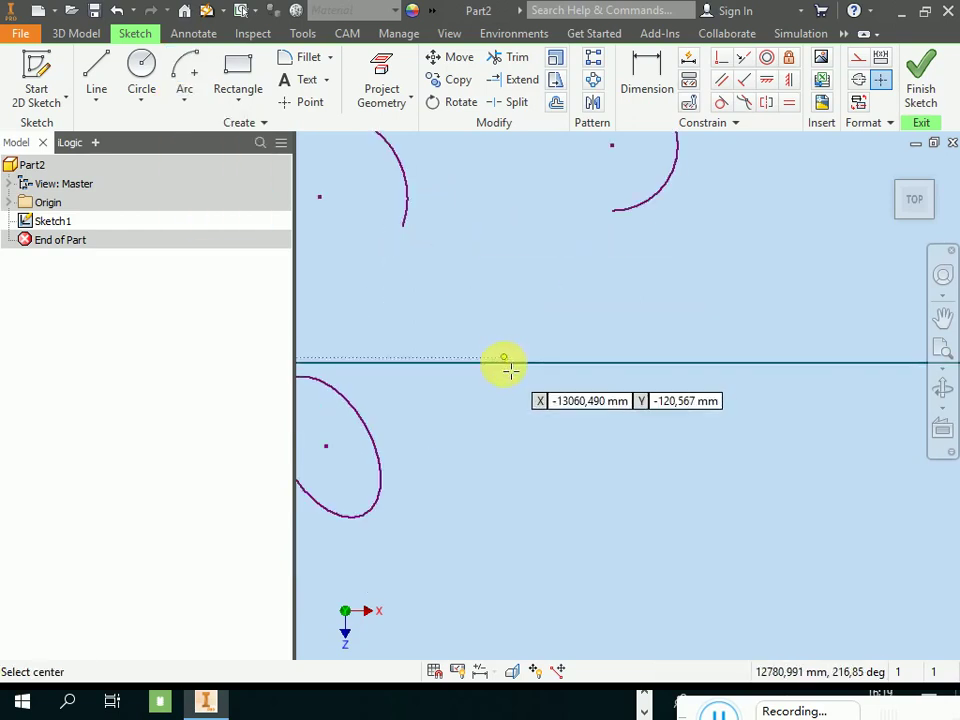
left_click(592, 405)
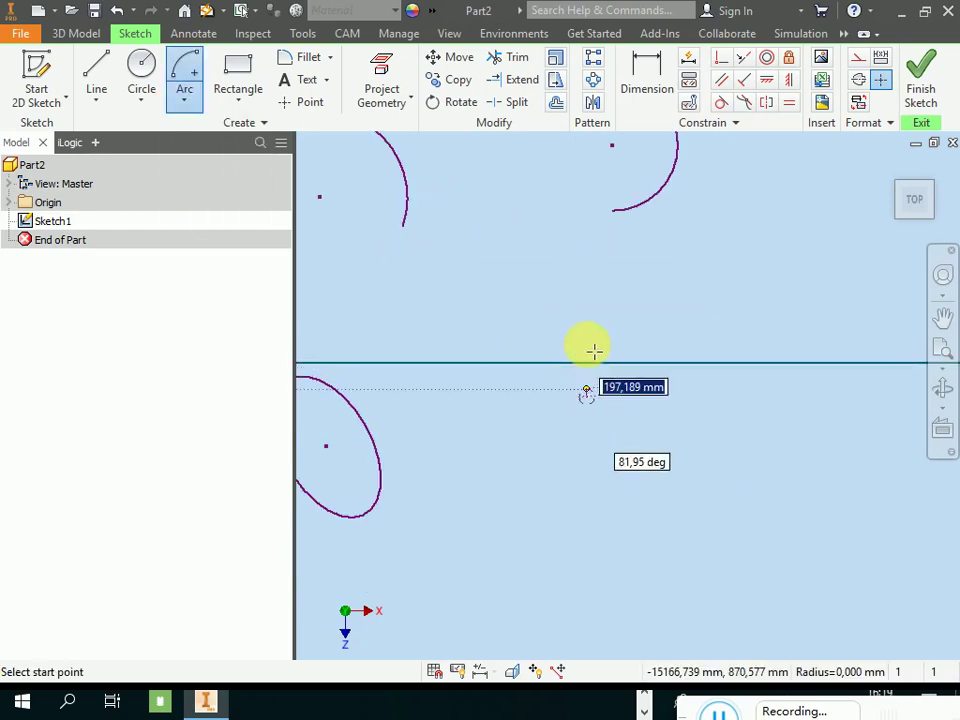
left_click(558, 272)
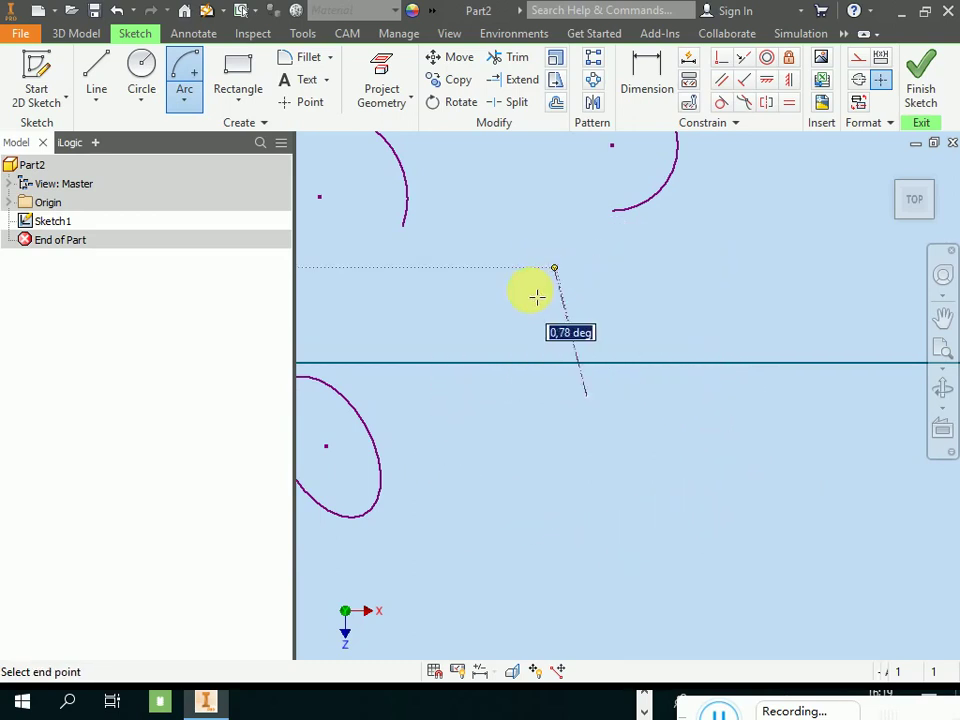
left_click(724, 350)
right_click(853, 289)
key("Escape")
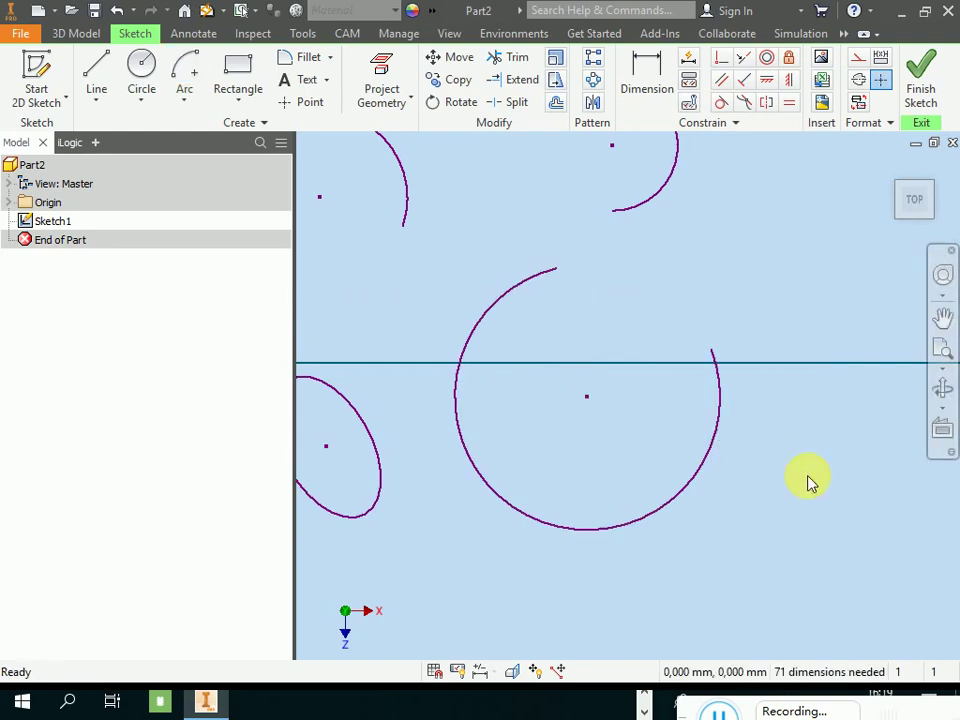
- Draw a second center-point arc of about 2171 mm radius, open at its upper left, above and right of the large arc, and end the command
scroll(508, 400, "down", 3)
scroll(605, 340, "up", 3)
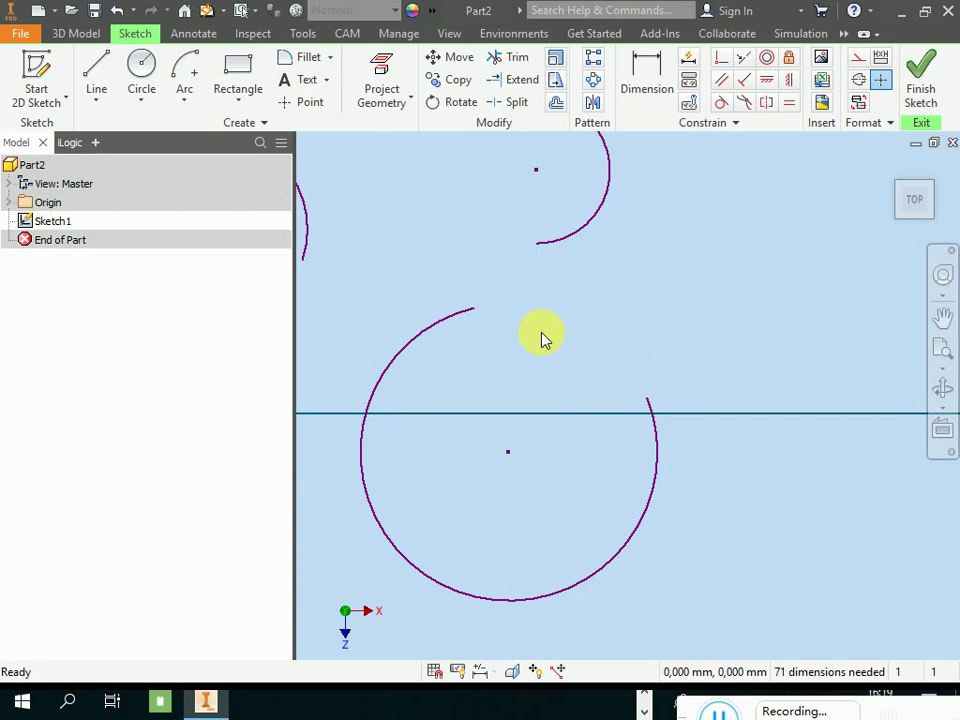
left_click(762, 279)
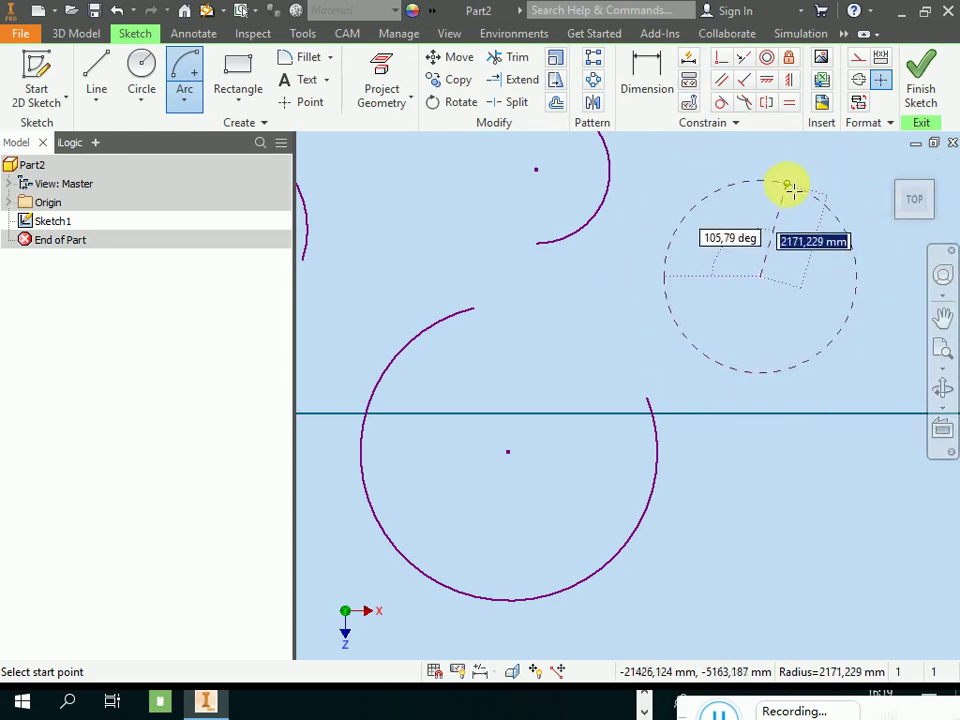
left_click(789, 189)
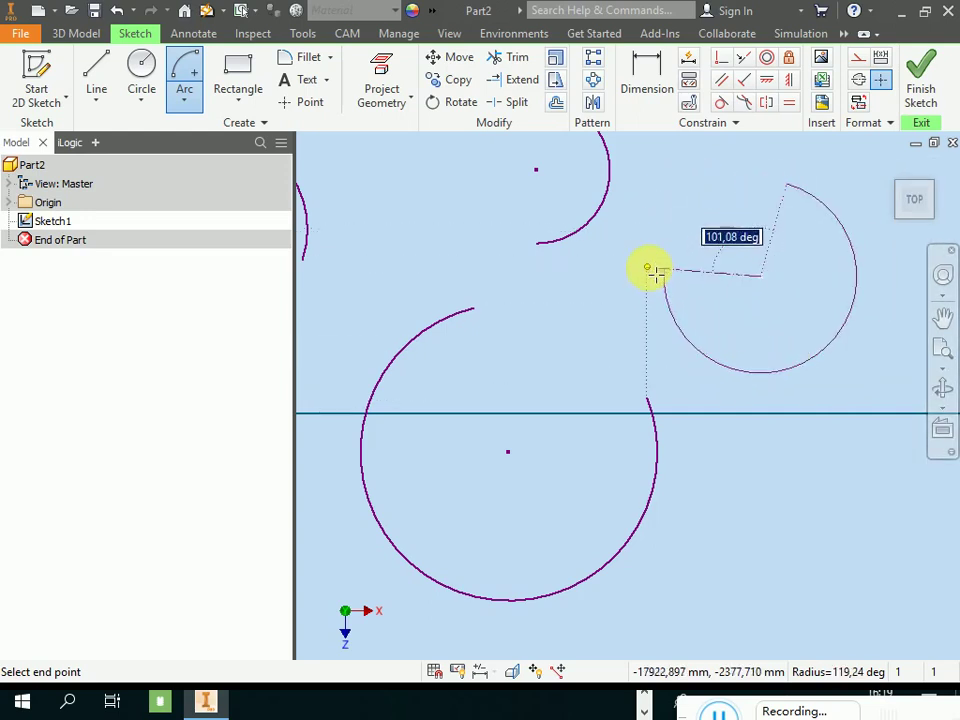
left_click(652, 272)
right_click(752, 455)
left_click(655, 454)
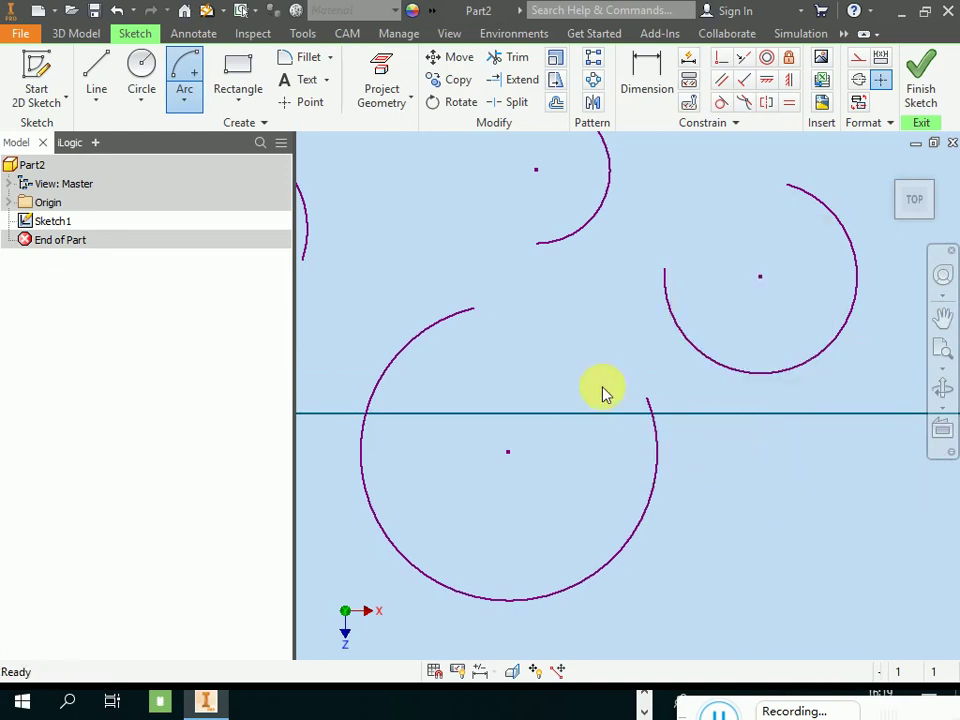
scroll(603, 393, "down", 5)
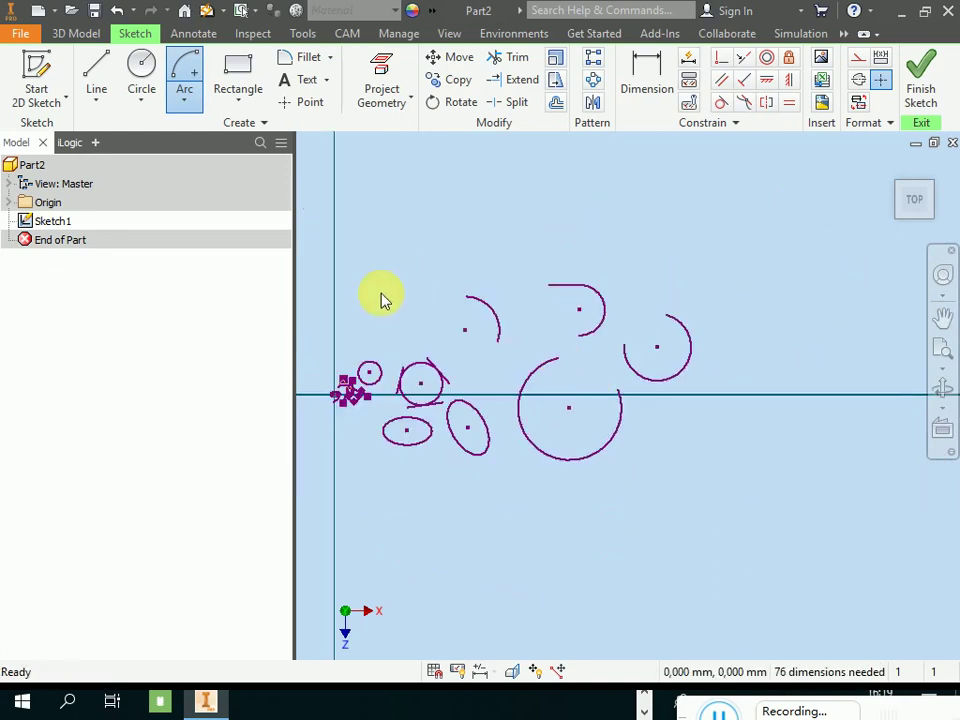
left_click(184, 105)
left_click(199, 134)
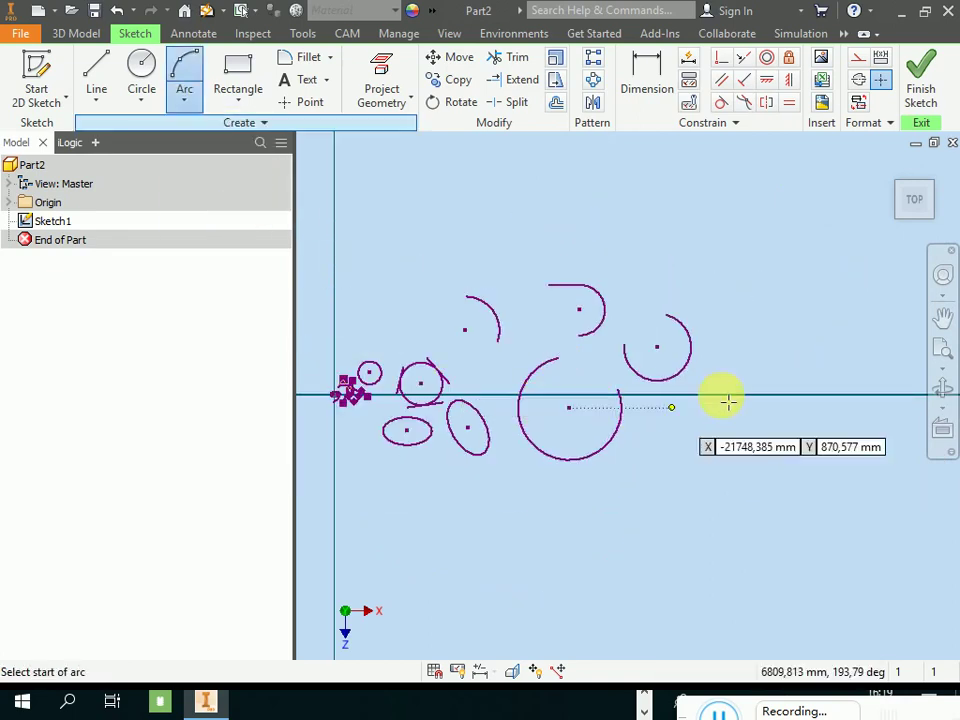
left_click(821, 396)
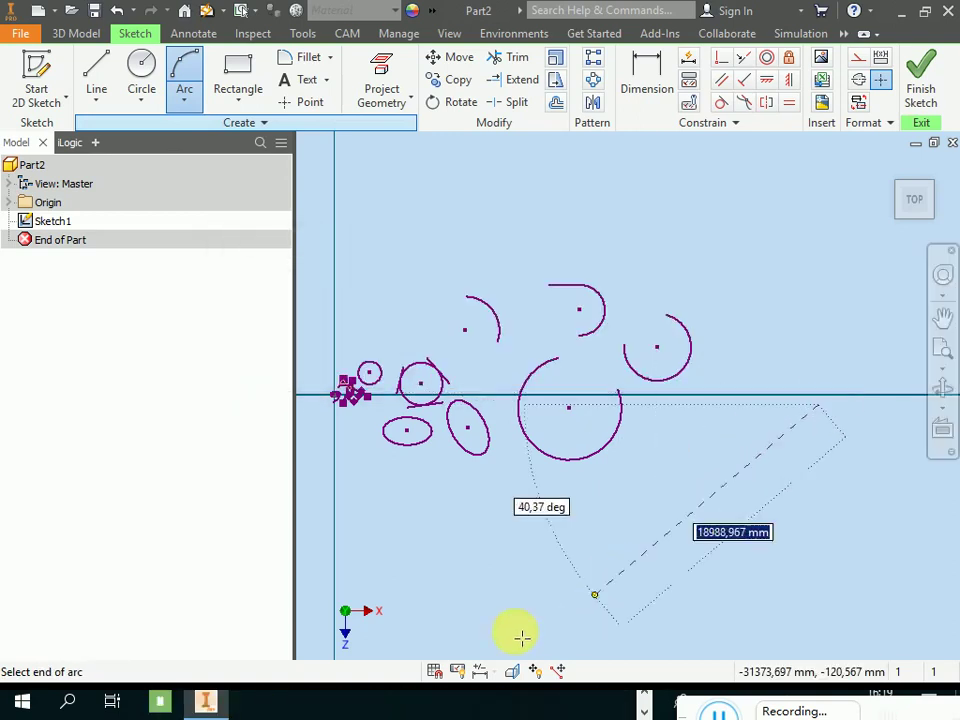
right_click(795, 337)
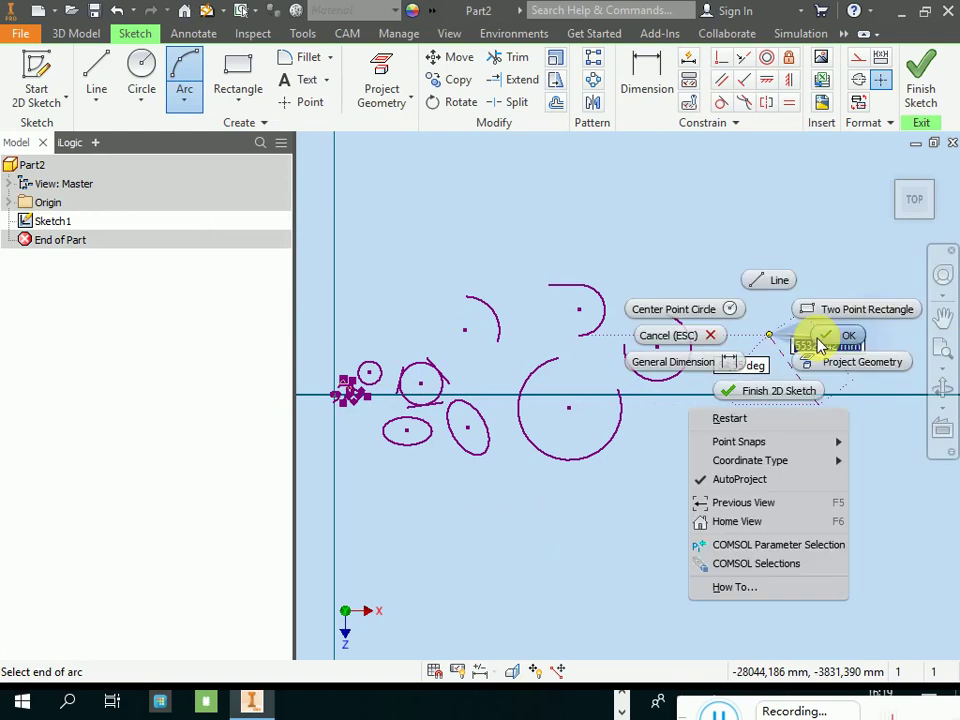
left_click(669, 336)
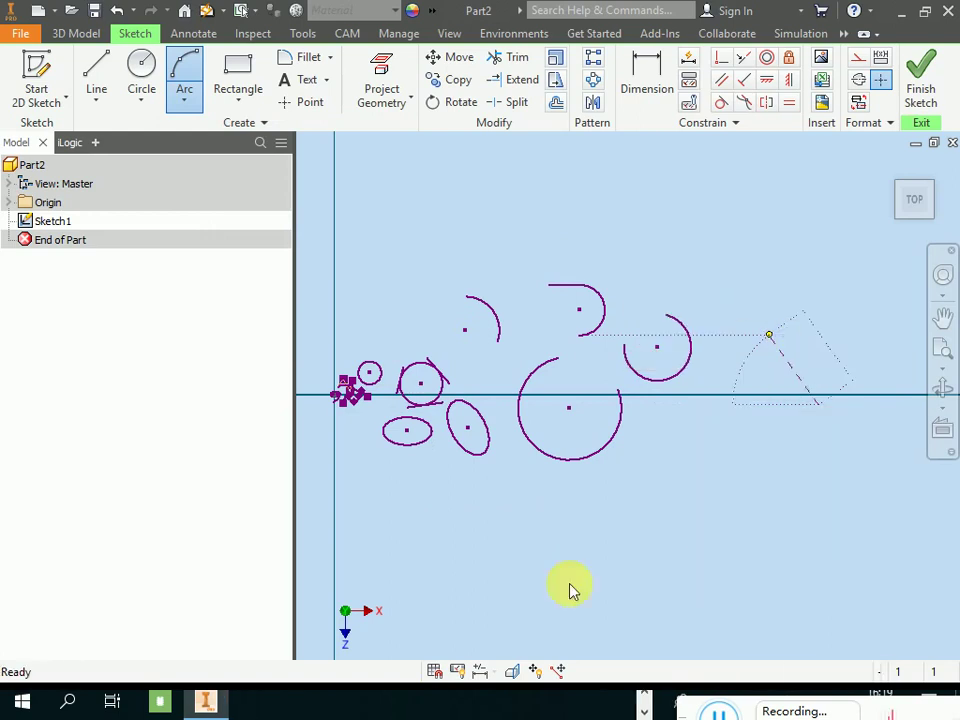
left_click(645, 700)
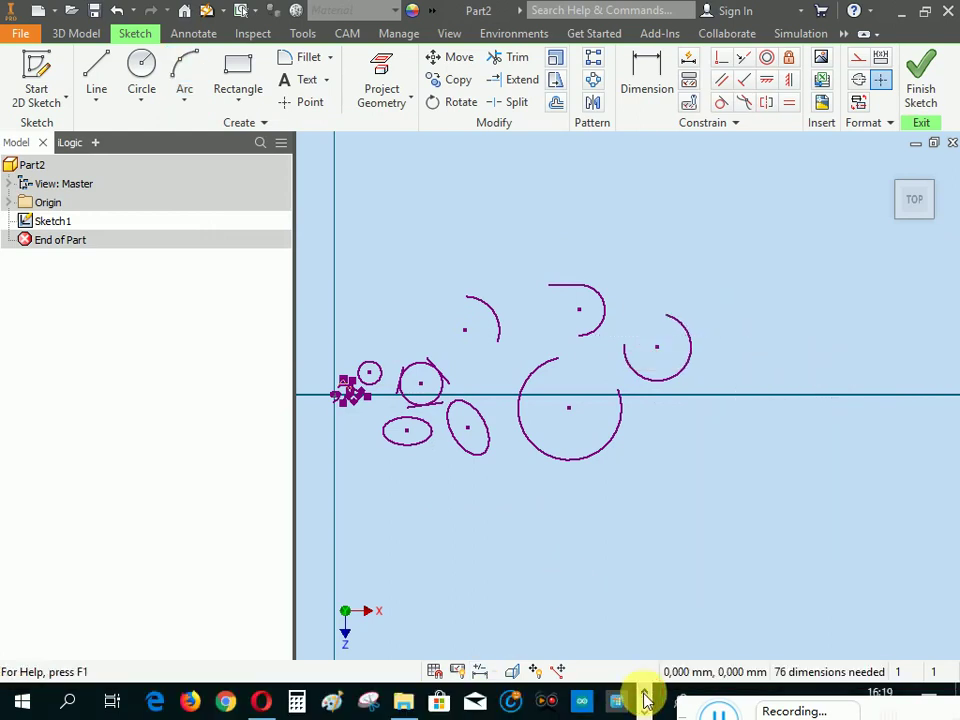
left_click(403, 702)
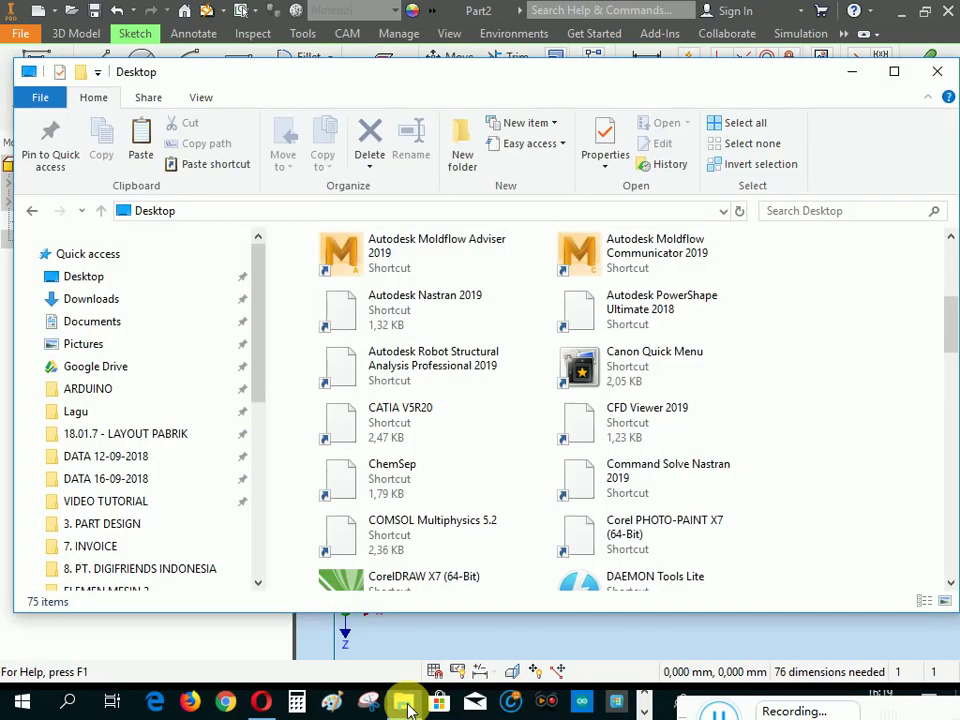
left_click(853, 75)
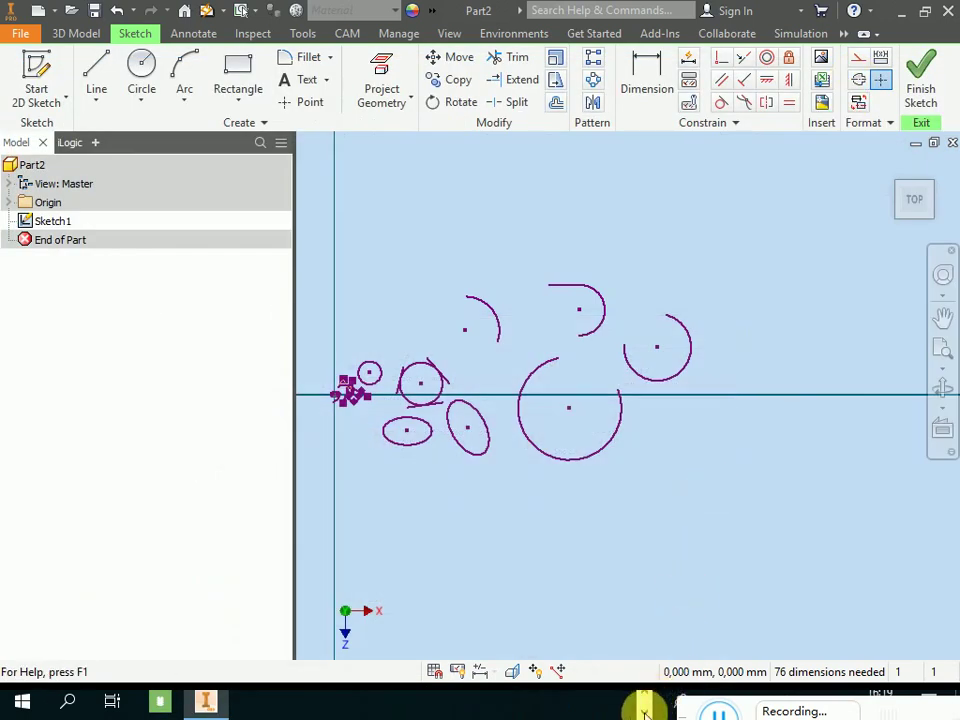
- Draw a wide two-point rectangle in the empty area above the arcs, and end the Rectangle command
left_click(238, 105)
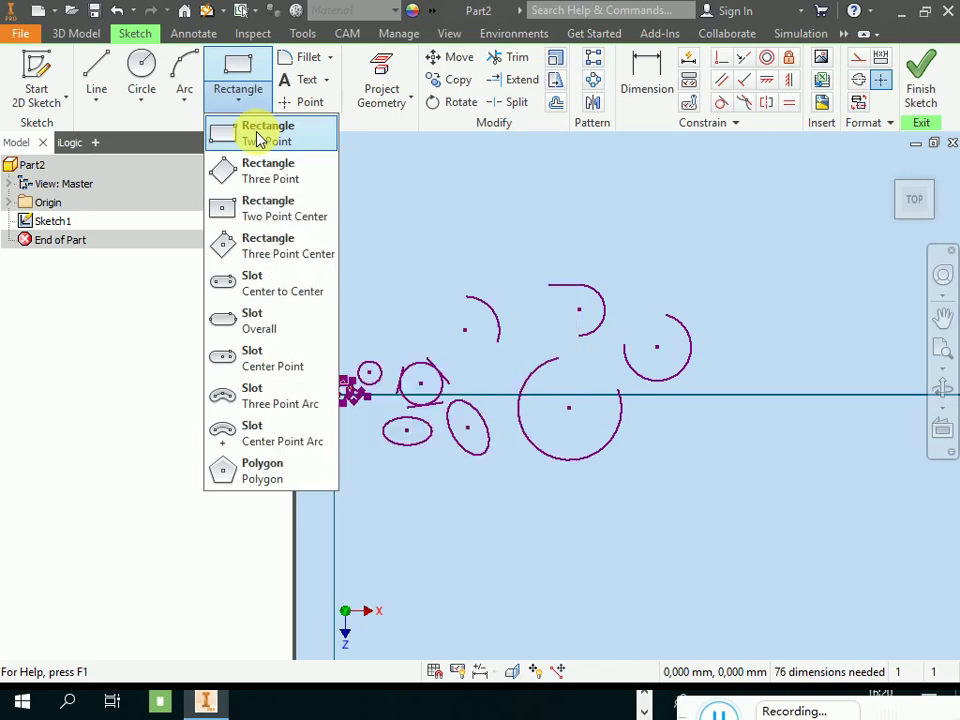
left_click(258, 138)
scroll(405, 259, "down", 5)
scroll(470, 230, "up", 3)
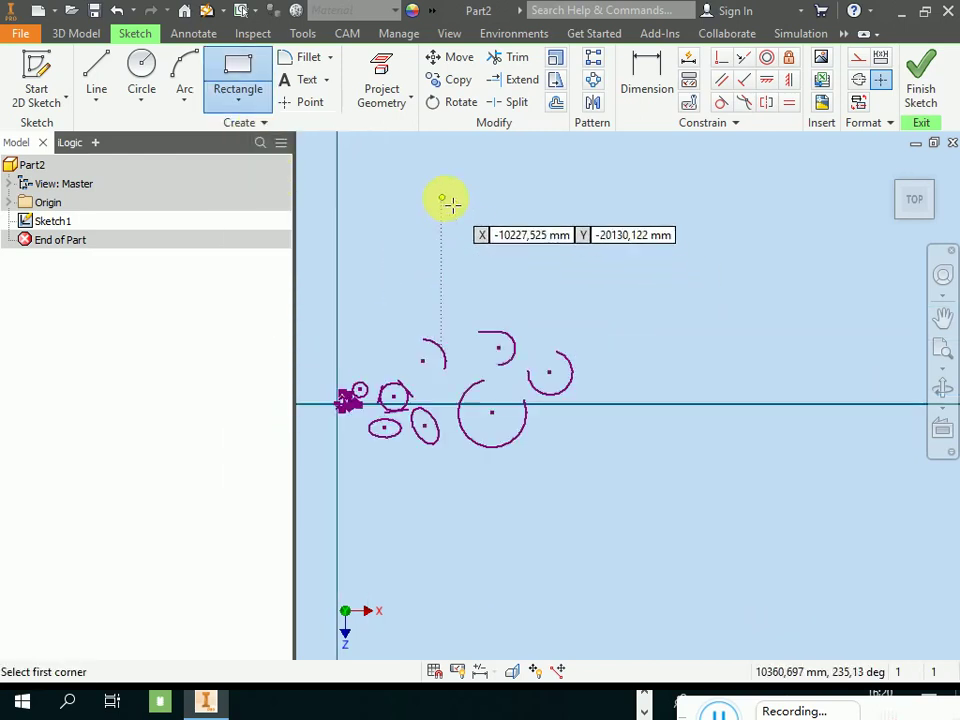
scroll(821, 321, "up", 3)
scroll(504, 259, "down", 4)
scroll(763, 315, "down", 3)
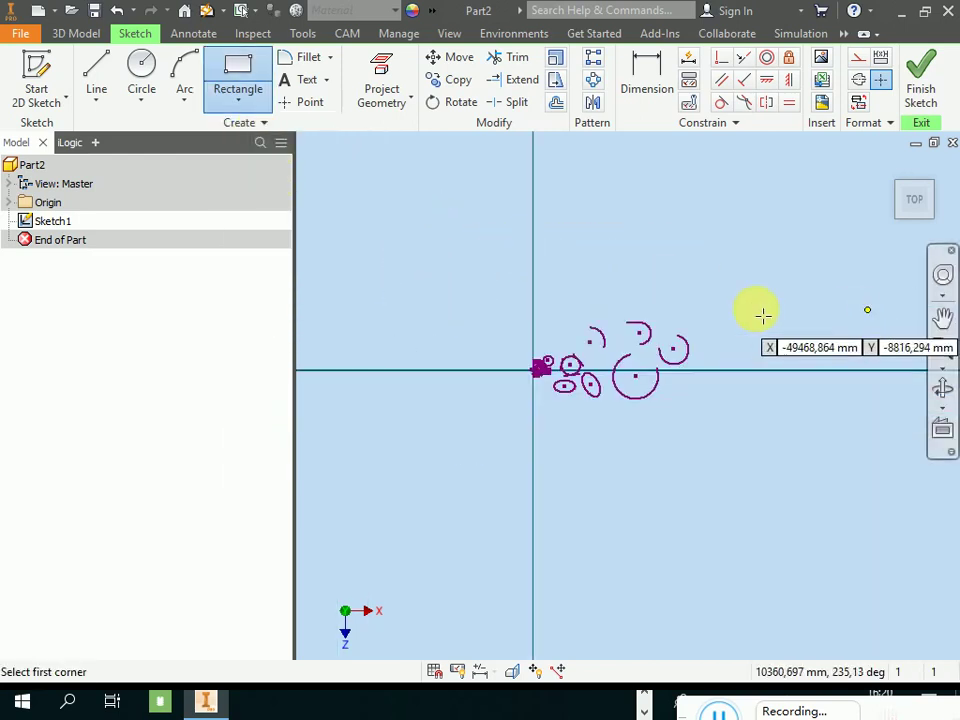
scroll(679, 257, "up", 4)
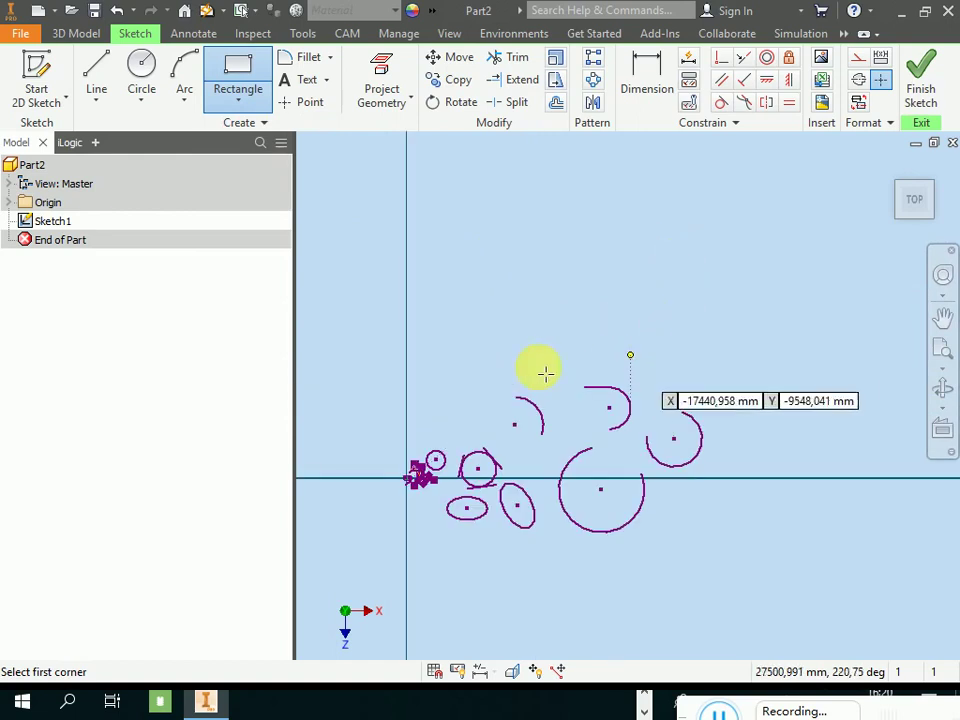
left_click(459, 222)
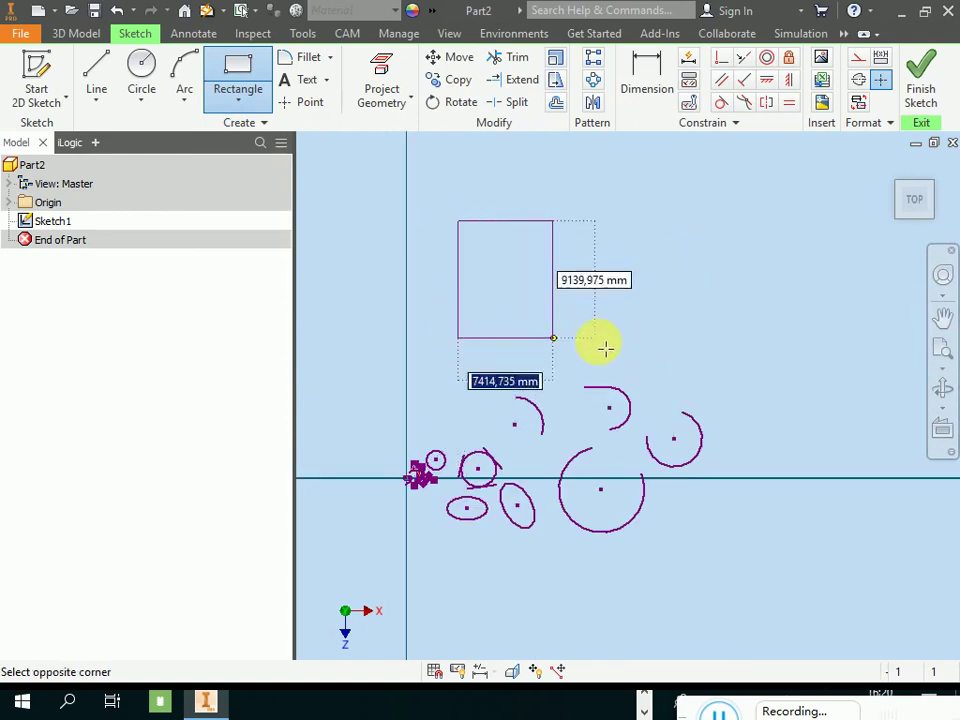
left_click(647, 305)
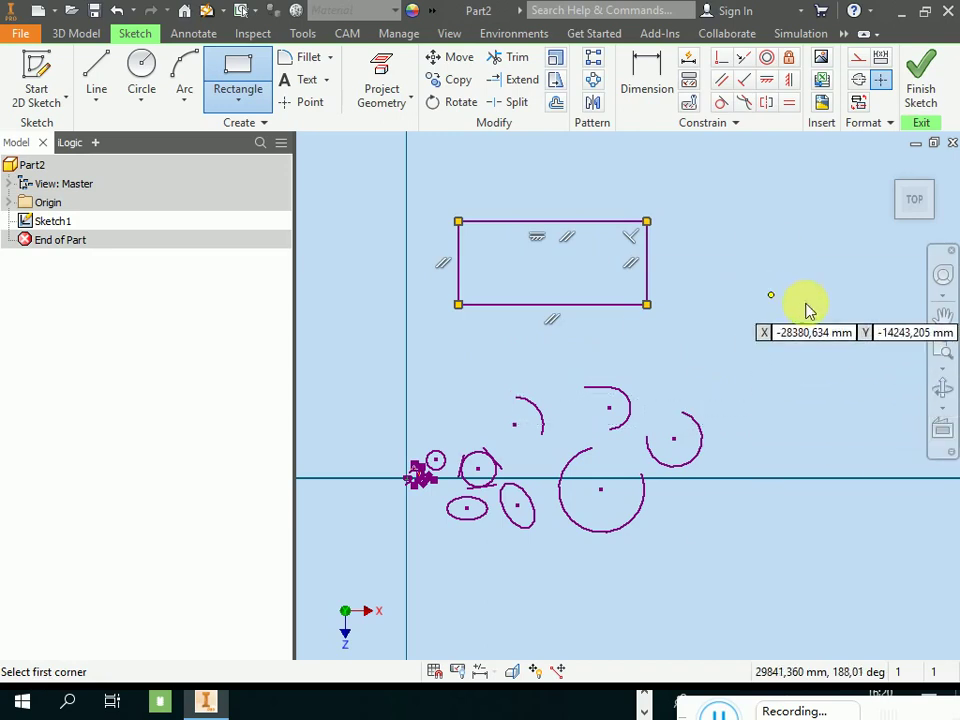
key("Escape")
- Open the list of rectangle, slot and polygon tool variants
left_click(246, 110)
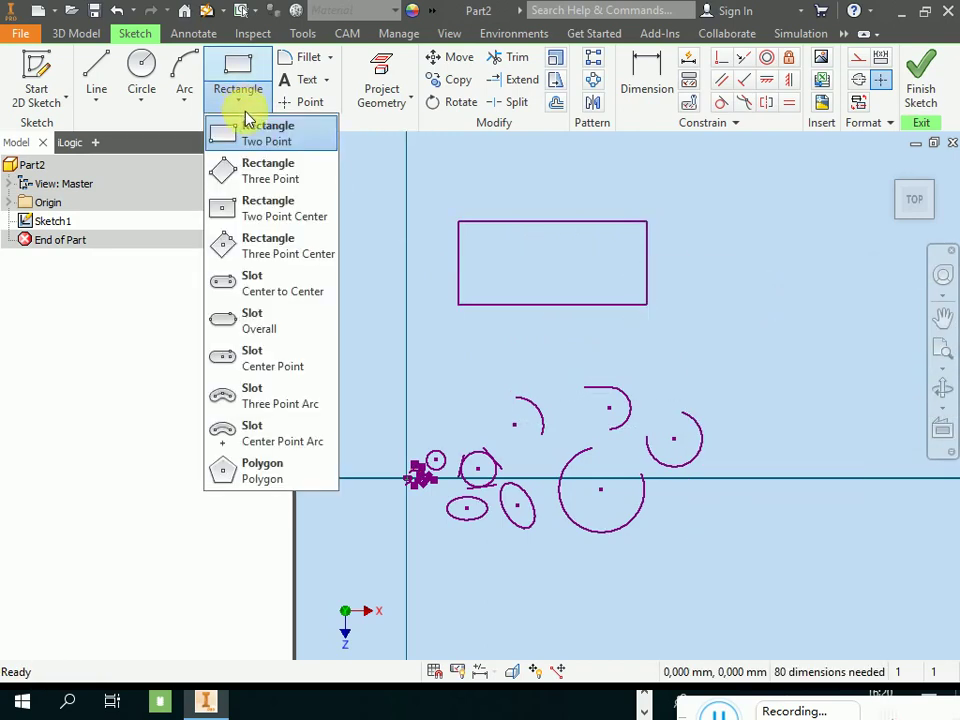